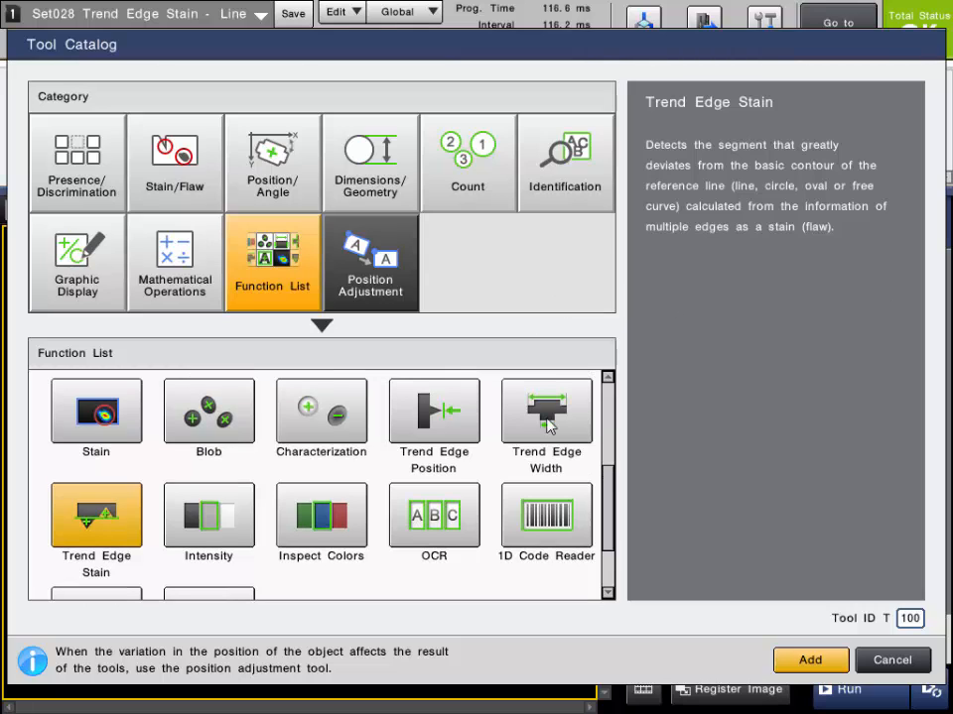
Add the Flaw on a Line tool from the Stain/Flaw category of the tool catalog
{"action": "left_click", "coordinate": [196, 182]}
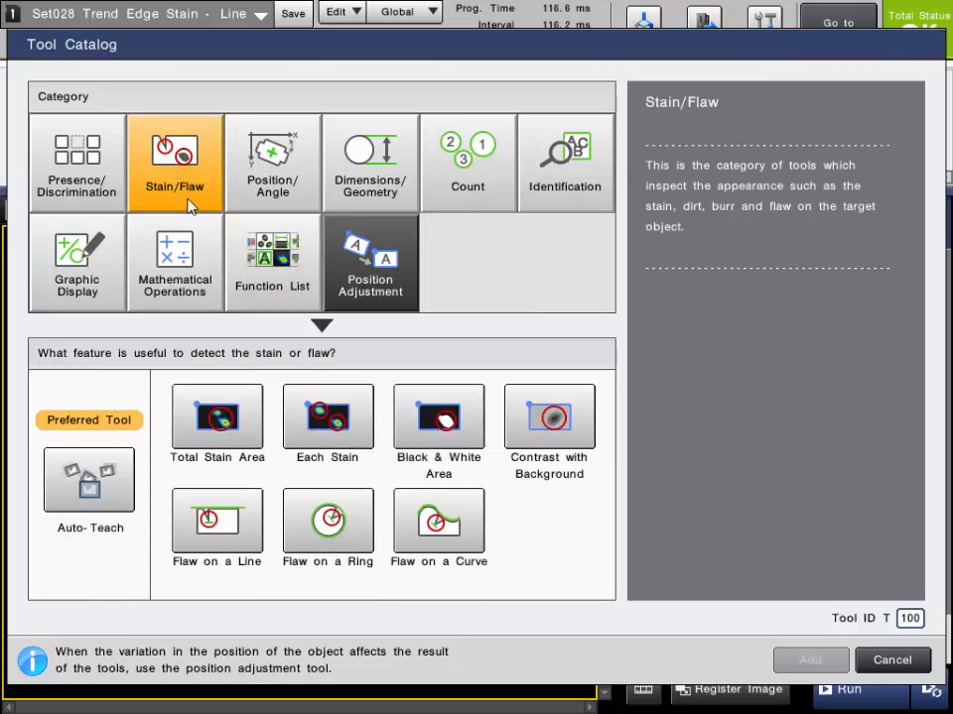
{"action": "left_click", "coordinate": [253, 538]}
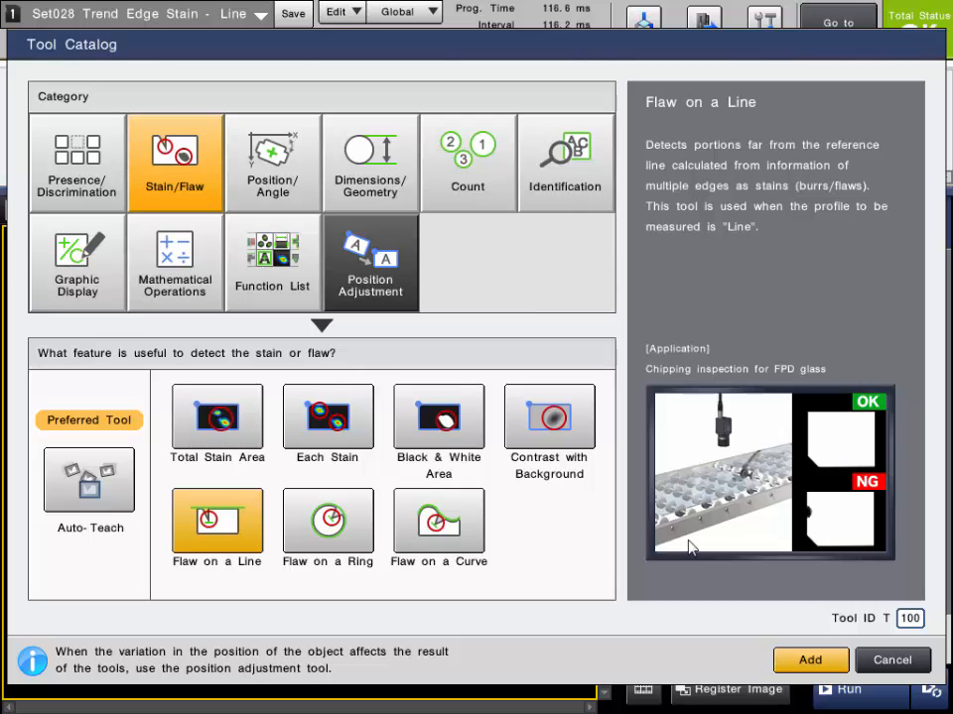
{"action": "left_click", "coordinate": [329, 520]}
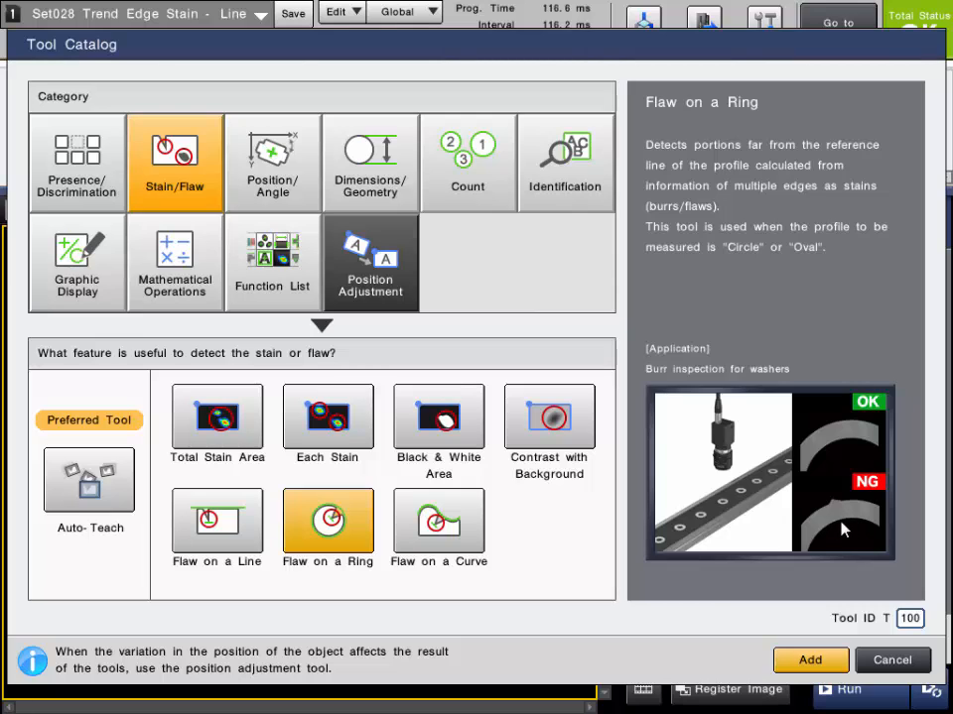
{"action": "left_click", "coordinate": [454, 527]}
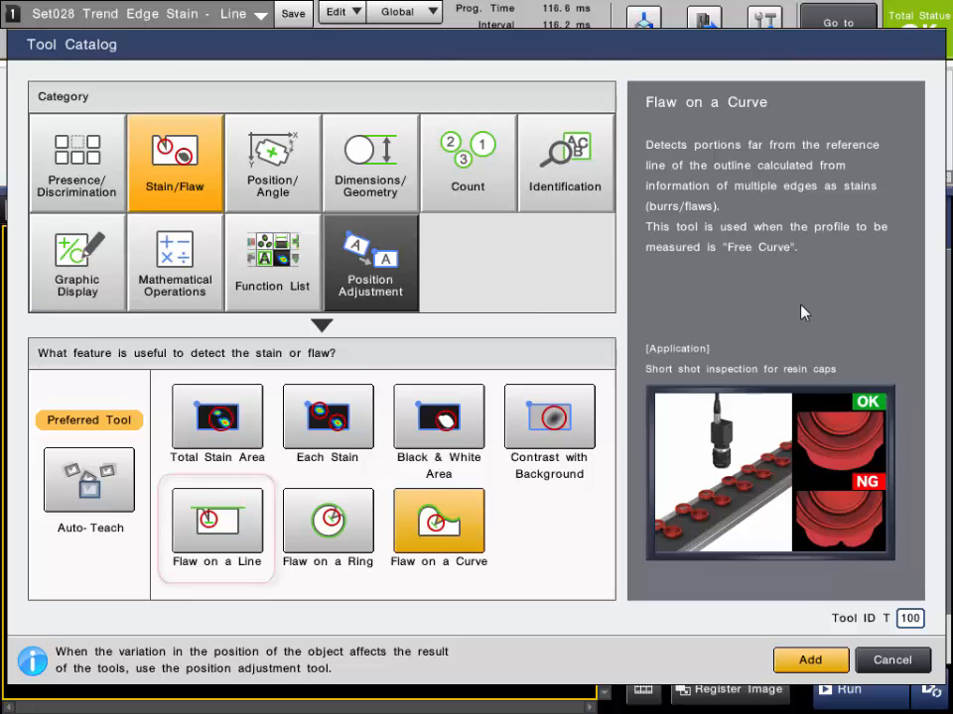
{"action": "left_click", "coordinate": [234, 520]}
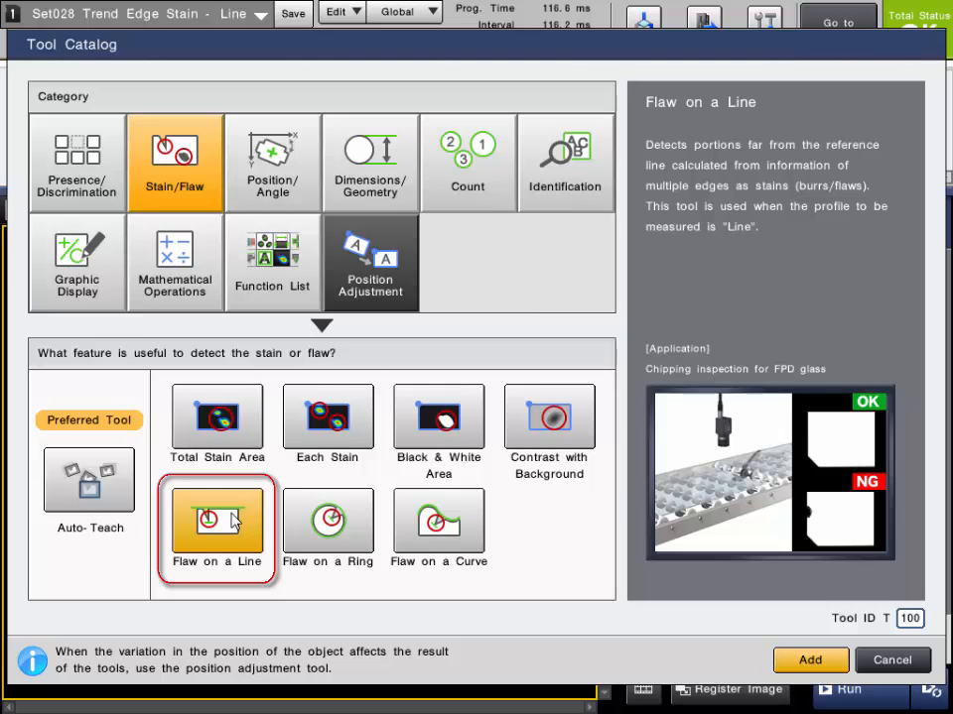
{"action": "left_click", "coordinate": [815, 659]}
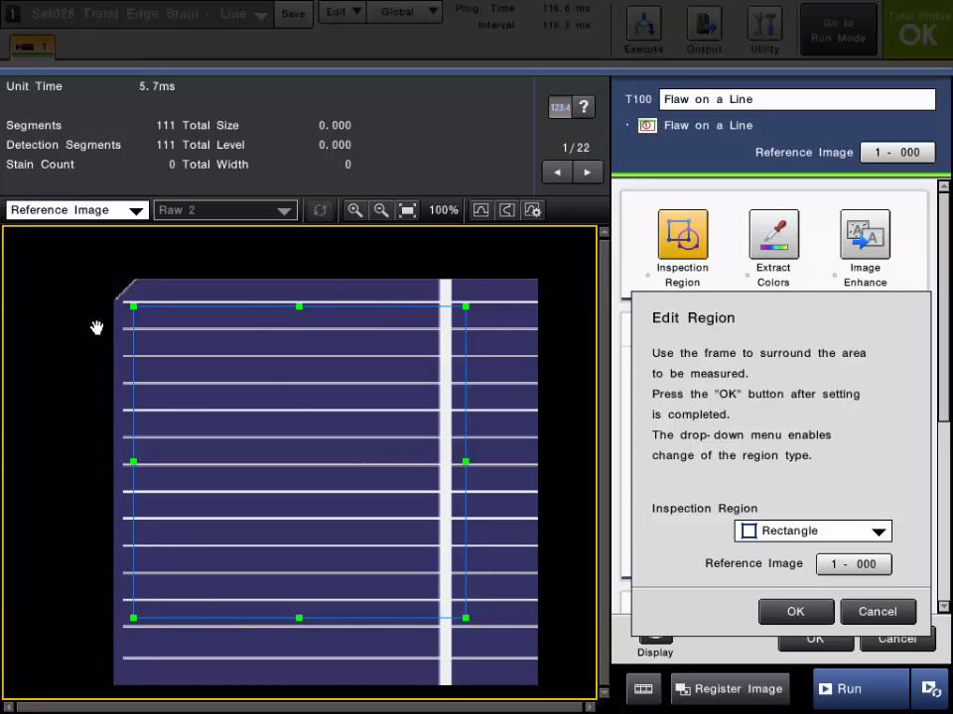
Keep a Rectangle inspection region and resize it into a narrow vertical strip over the panel's left edge, then confirm it
{"action": "left_click", "coordinate": [808, 532]}
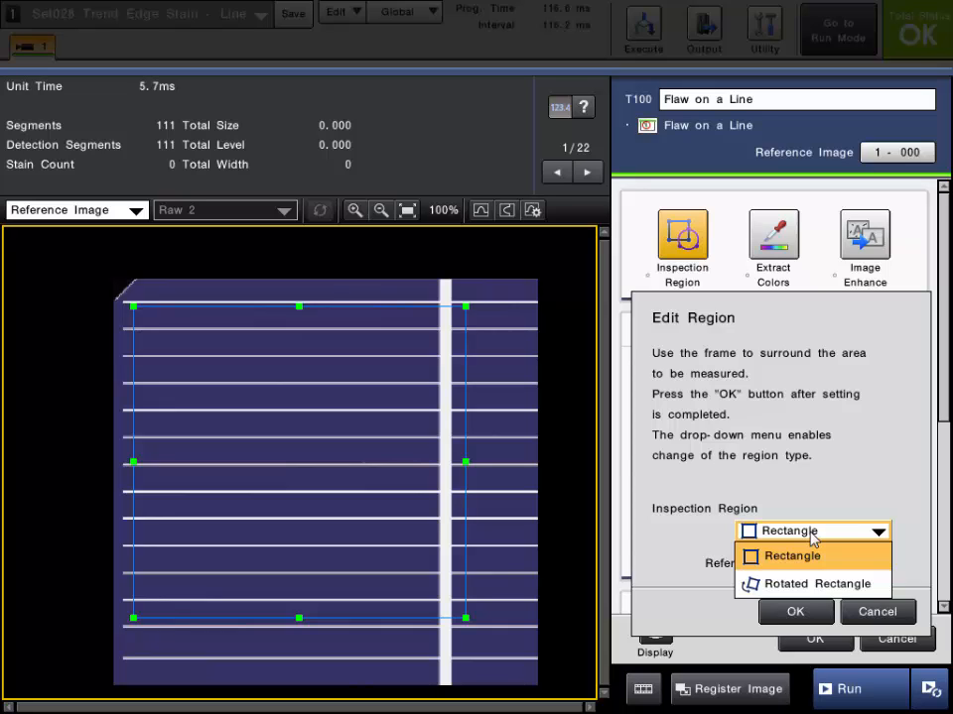
{"action": "left_click", "coordinate": [811, 536]}
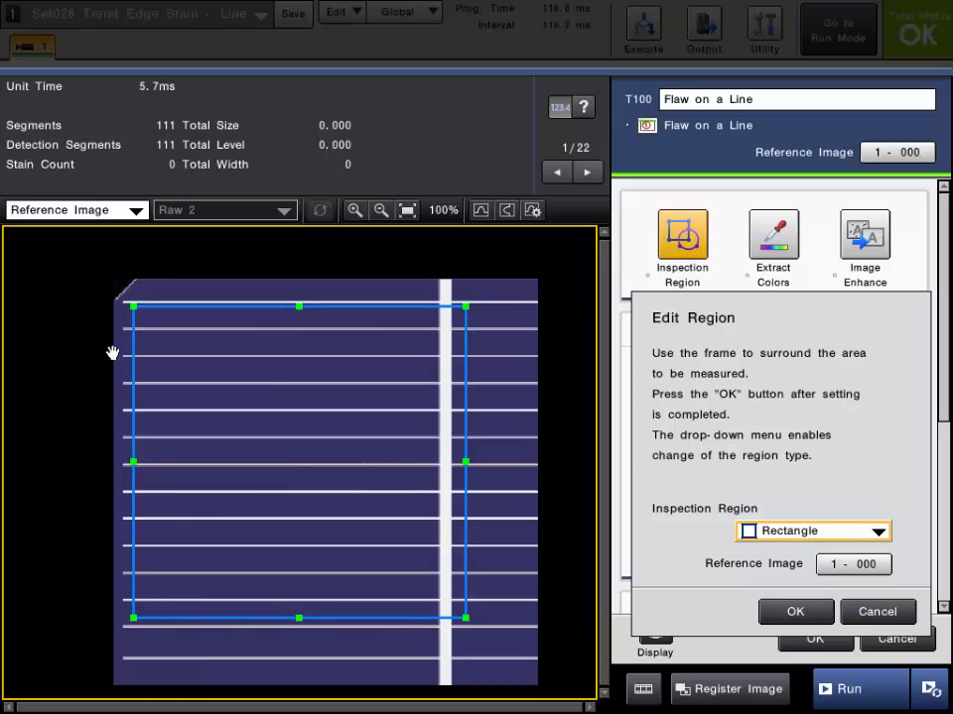
{"action": "left_click_drag", "start_coordinate": [134, 308], "coordinate": [72, 305]}
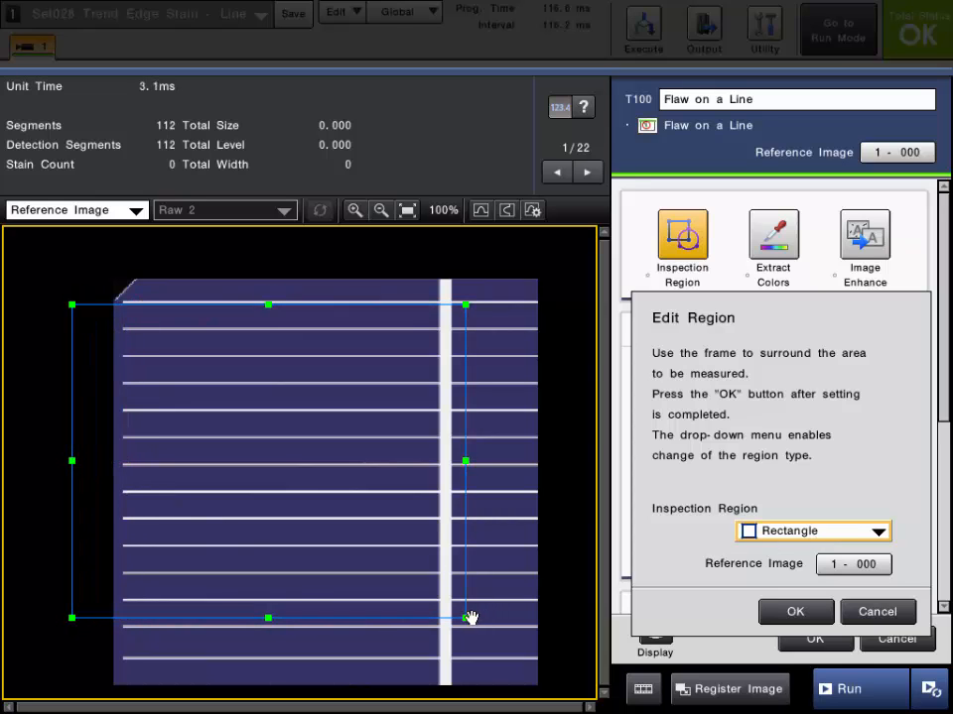
{"action": "left_click", "coordinate": [466, 617]}
{"action": "left_click_drag", "start_coordinate": [362, 642], "coordinate": [162, 684]}
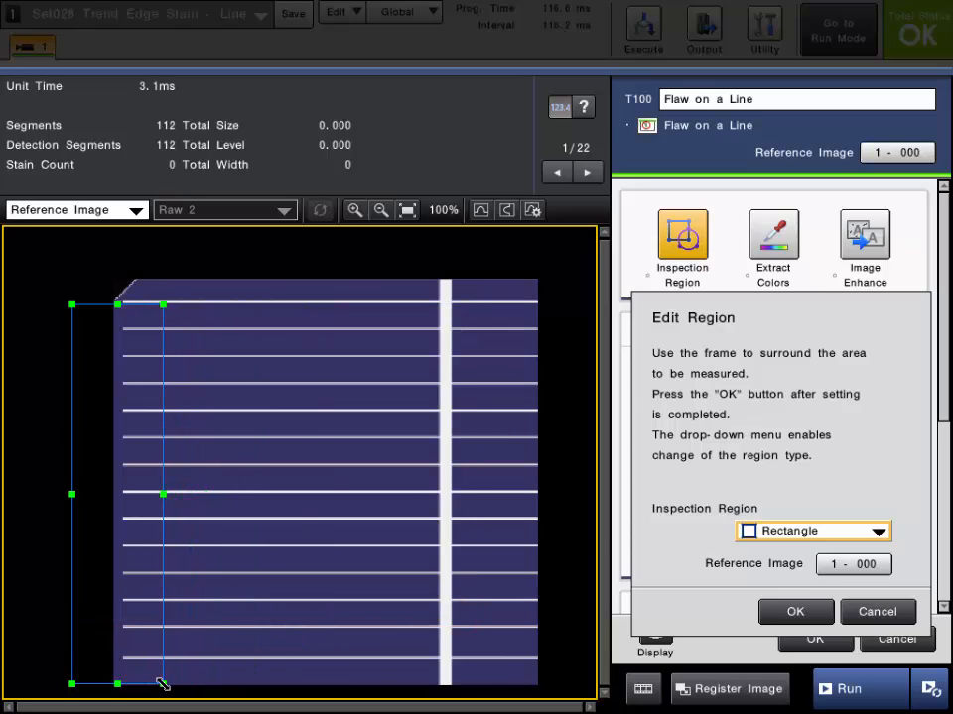
{"action": "left_click", "coordinate": [787, 613]}
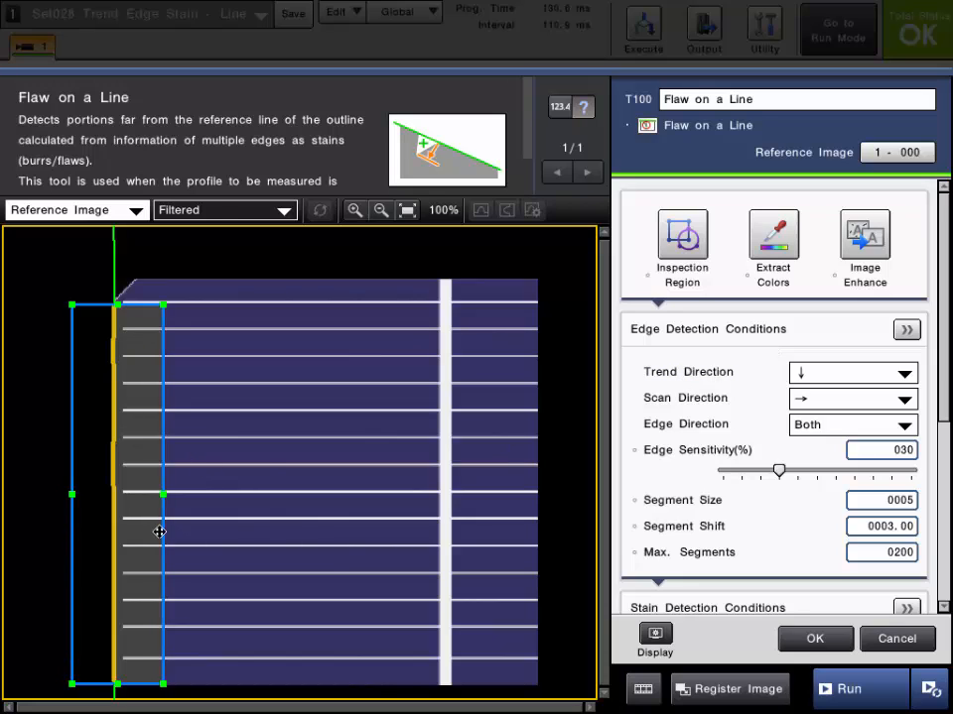
Set the Trend Direction to downward and inspect the detected edge up close
{"action": "left_click", "coordinate": [666, 372]}
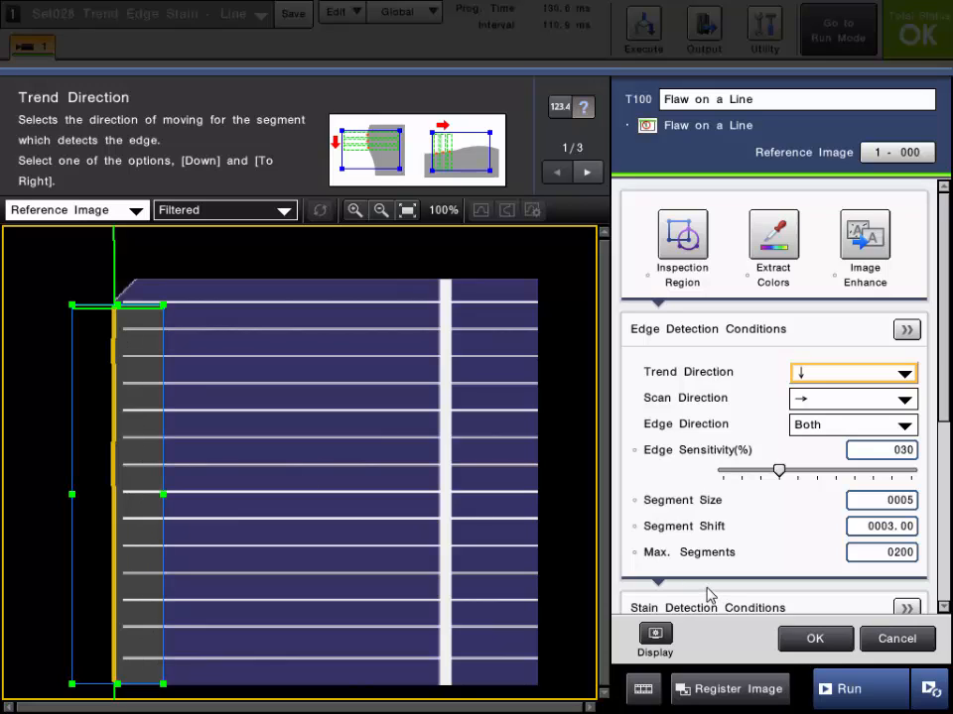
{"action": "left_click", "coordinate": [833, 372]}
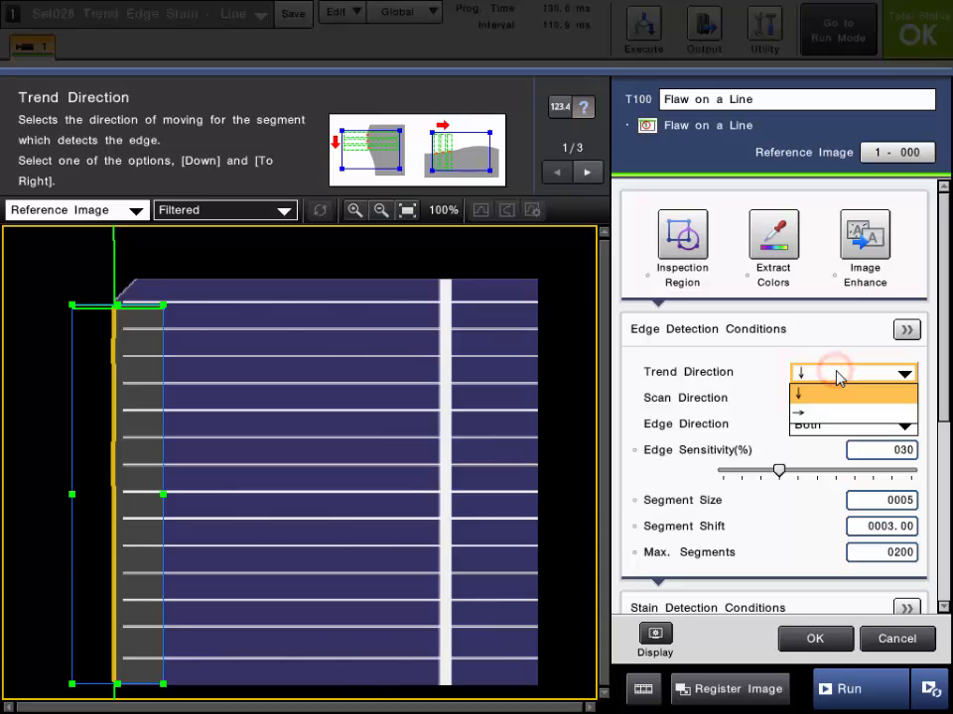
{"action": "left_click", "coordinate": [836, 374]}
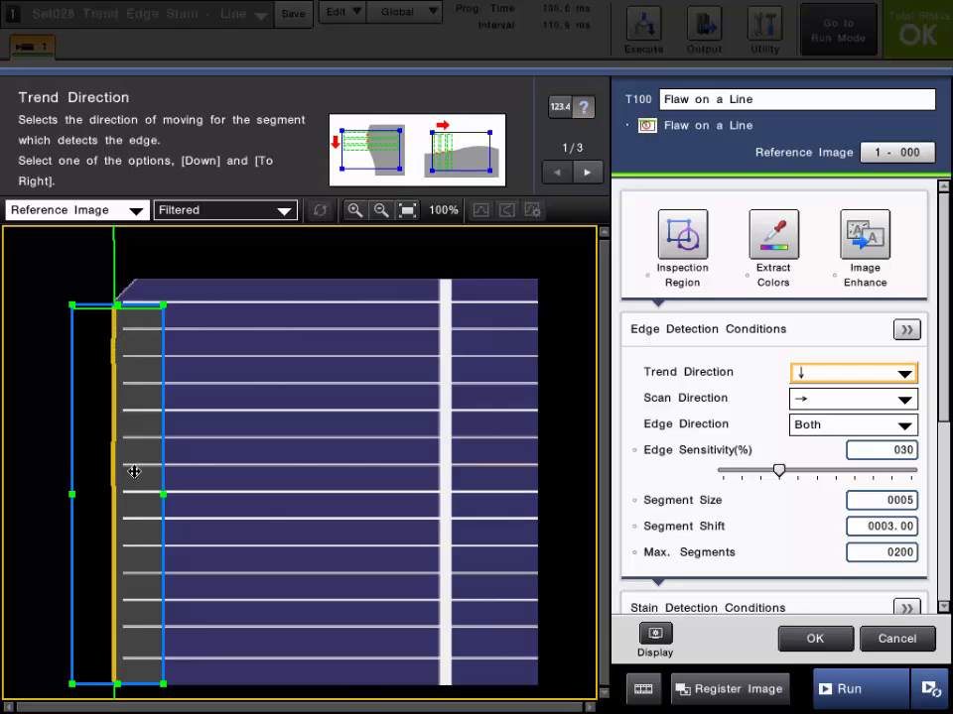
{"action": "scroll", "coordinate": [119, 401], "scroll_direction": "up", "scroll_amount": 4}
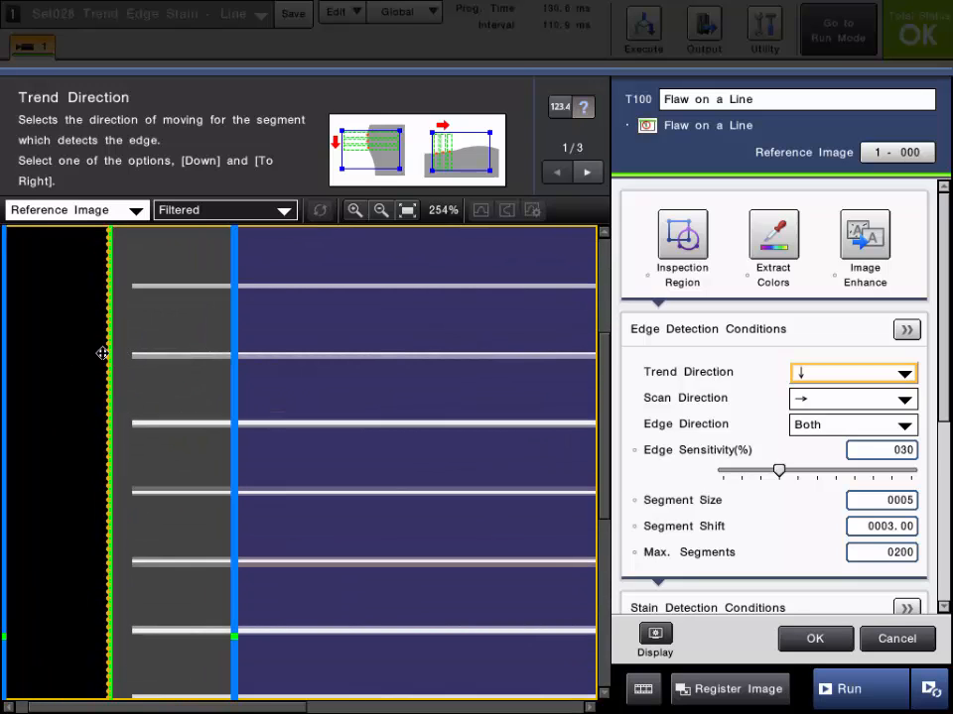
{"action": "scroll", "coordinate": [117, 357], "scroll_direction": "up", "scroll_amount": 4}
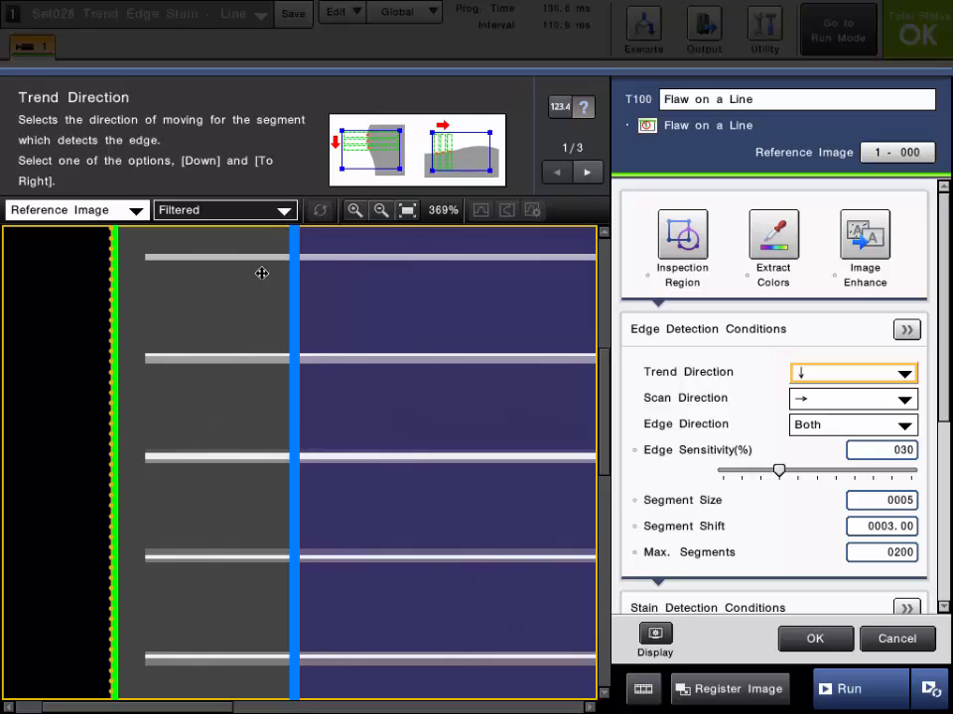
{"action": "left_click", "coordinate": [407, 211]}
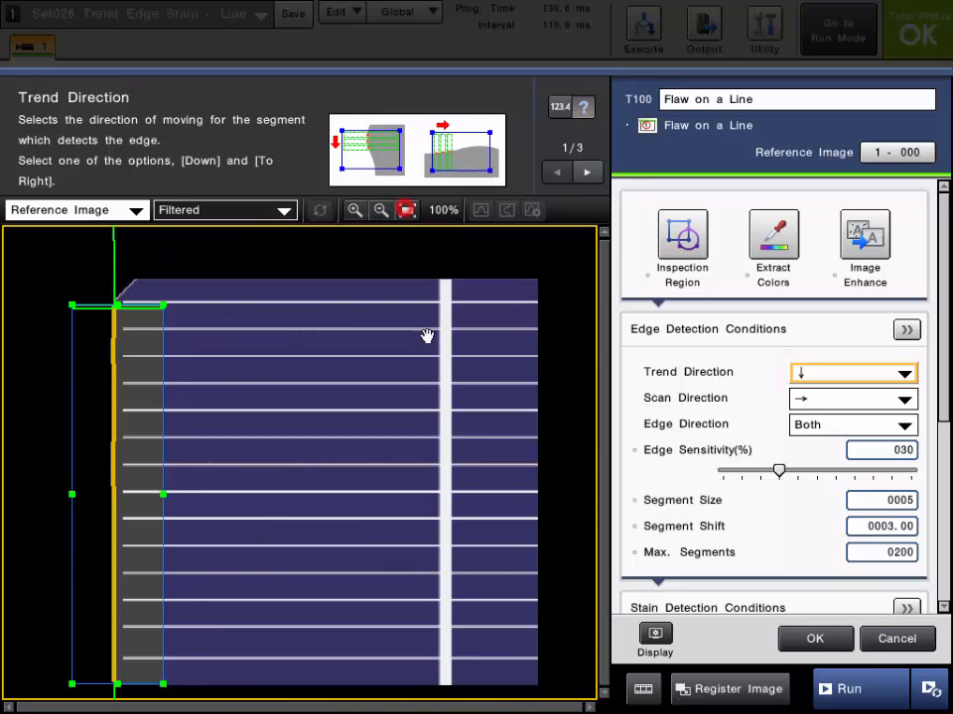
Review the descriptions of the Scan Direction, Segment Size, Segment Shift and Max. Segments settings while examining the segments on the image
{"action": "left_click", "coordinate": [679, 399]}
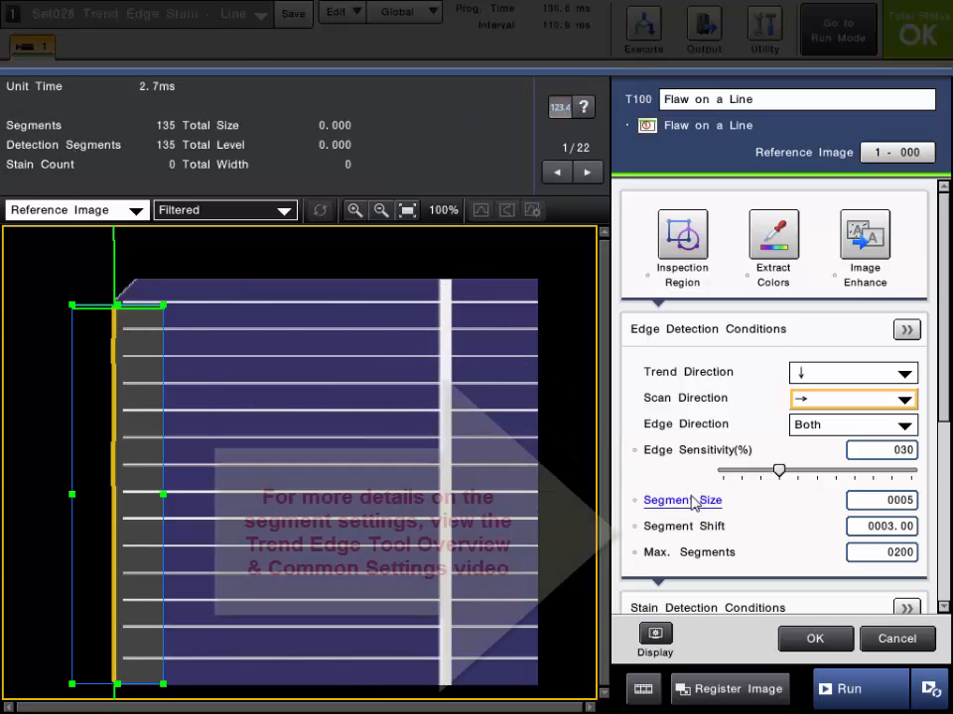
{"action": "mouse_move", "coordinate": [650, 503]}
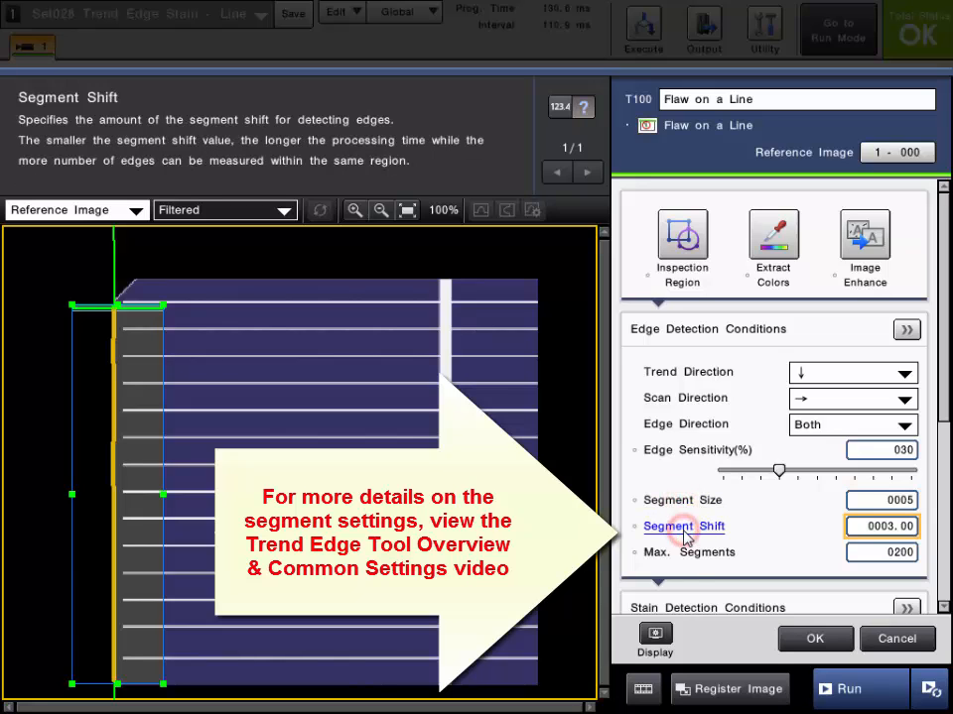
{"action": "left_click", "coordinate": [694, 562]}
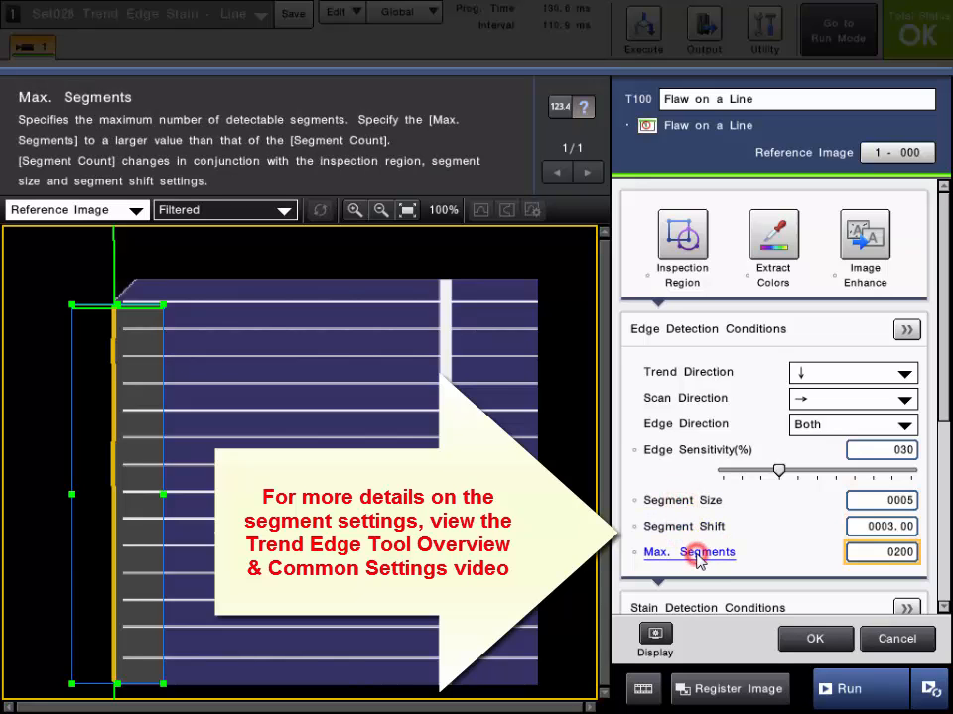
{"action": "left_click", "coordinate": [698, 500]}
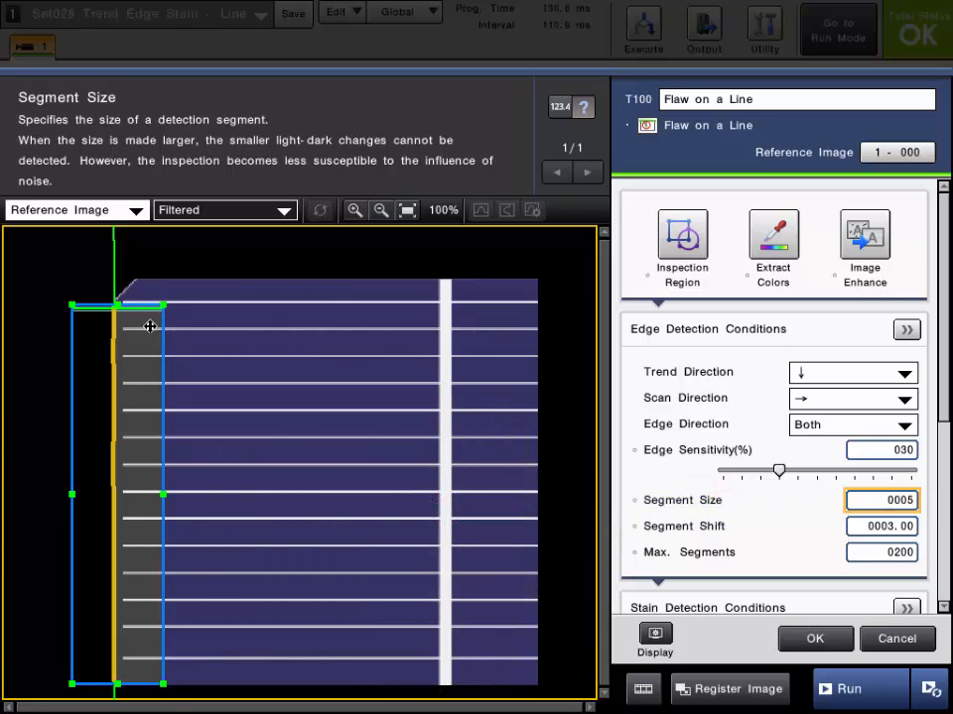
{"action": "scroll", "coordinate": [126, 315], "scroll_direction": "up", "scroll_amount": 1}
{"action": "scroll", "coordinate": [107, 304], "scroll_direction": "up", "scroll_amount": 5}
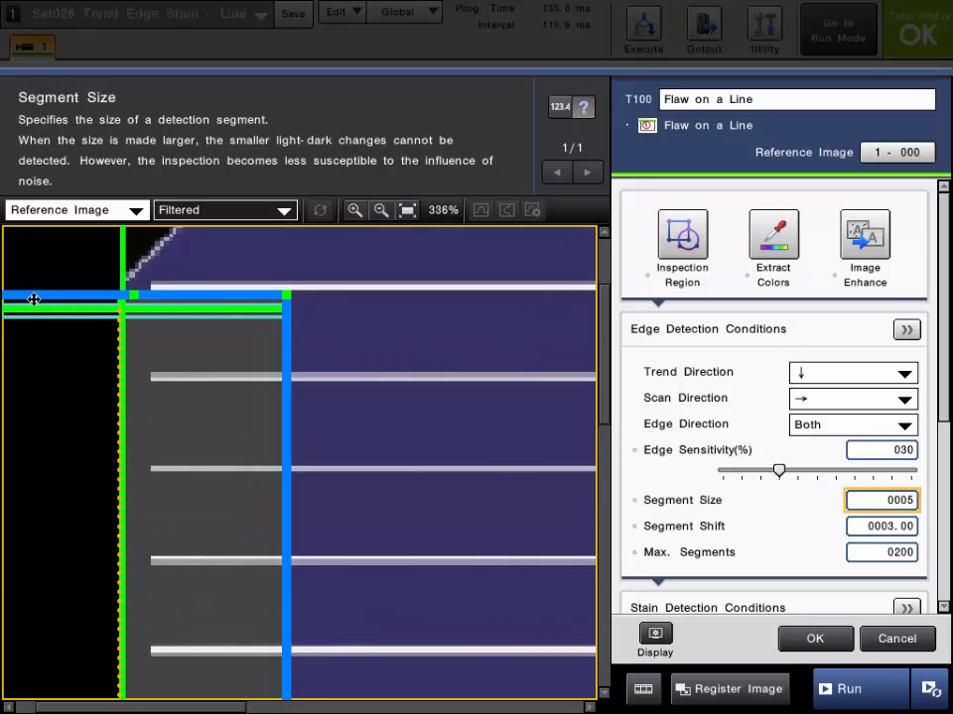
{"action": "left_click", "coordinate": [869, 528]}
{"action": "left_click", "coordinate": [788, 482]}
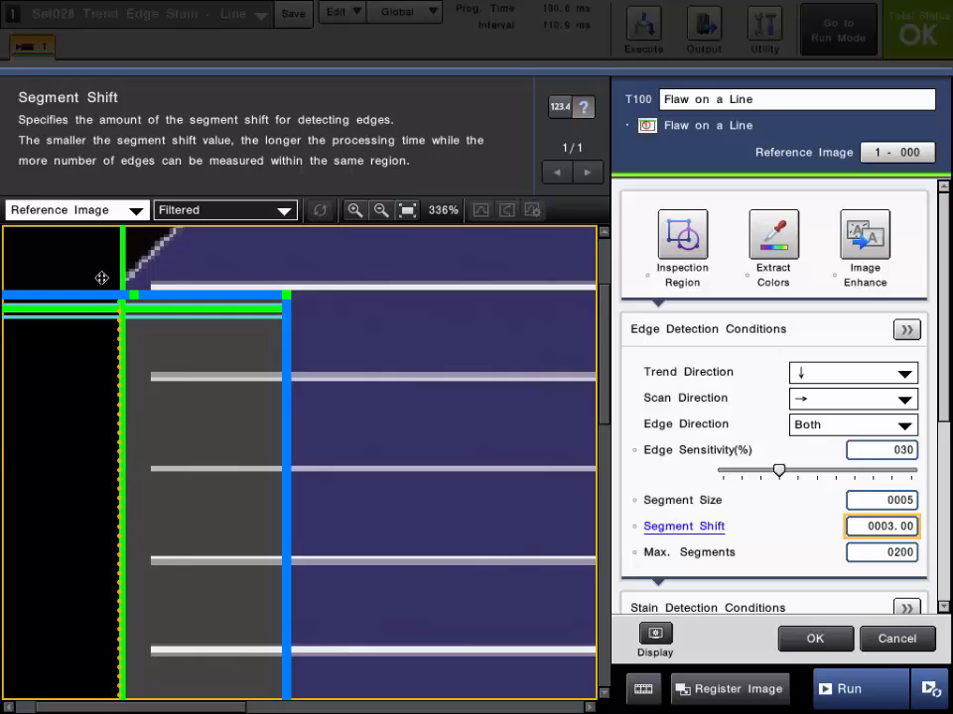
{"action": "scroll", "coordinate": [117, 410], "scroll_direction": "up", "scroll_amount": 3}
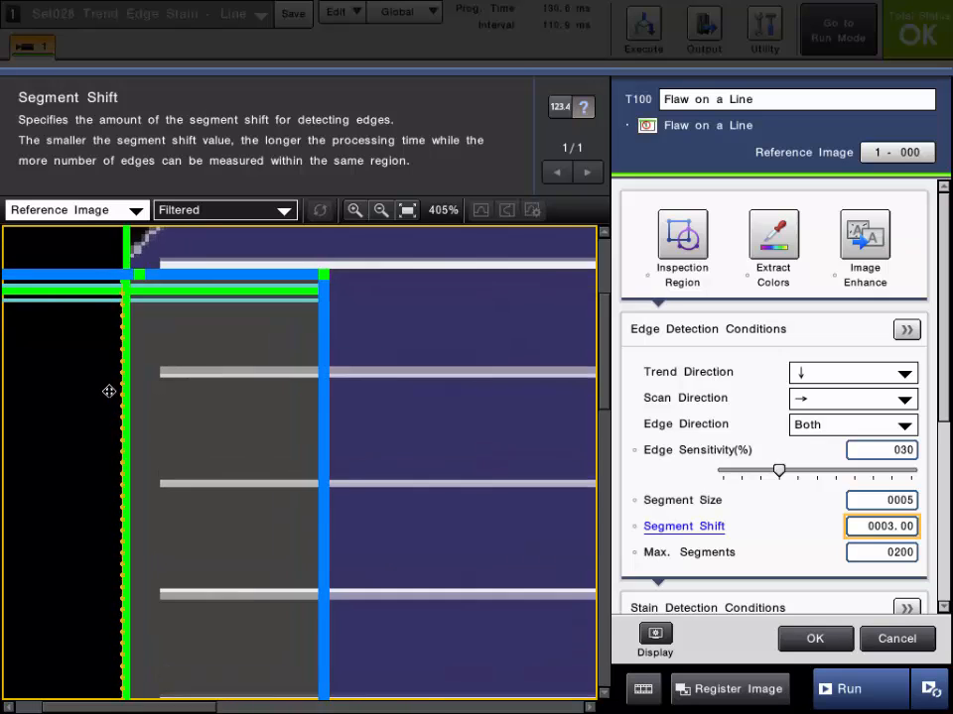
{"action": "scroll", "coordinate": [122, 383], "scroll_direction": "down", "scroll_amount": 2}
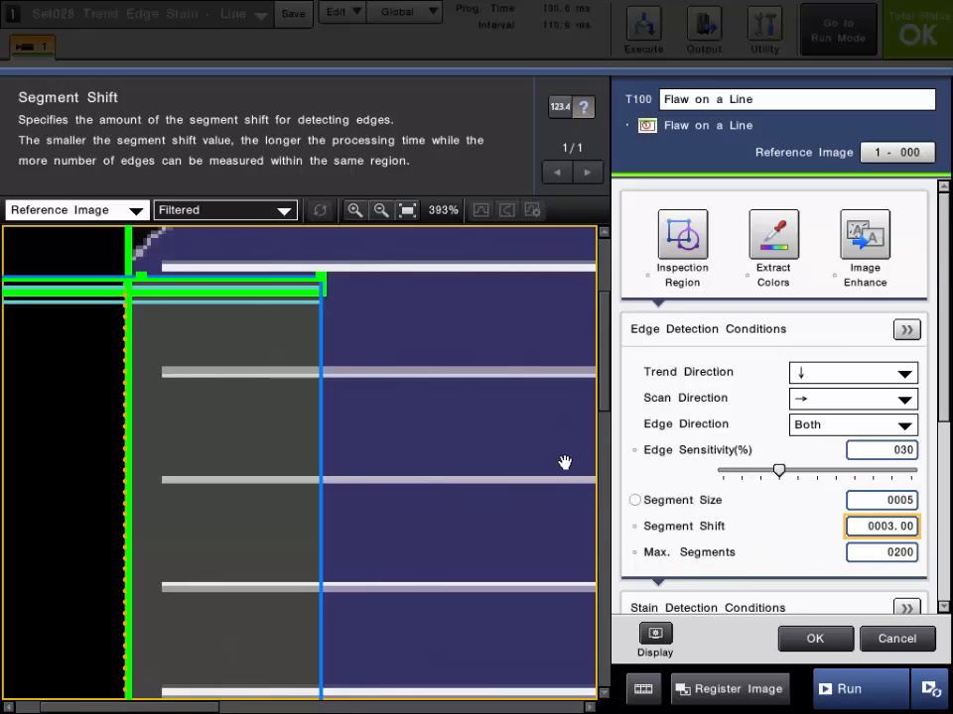
{"action": "scroll", "coordinate": [563, 462], "scroll_direction": "down", "scroll_amount": 2}
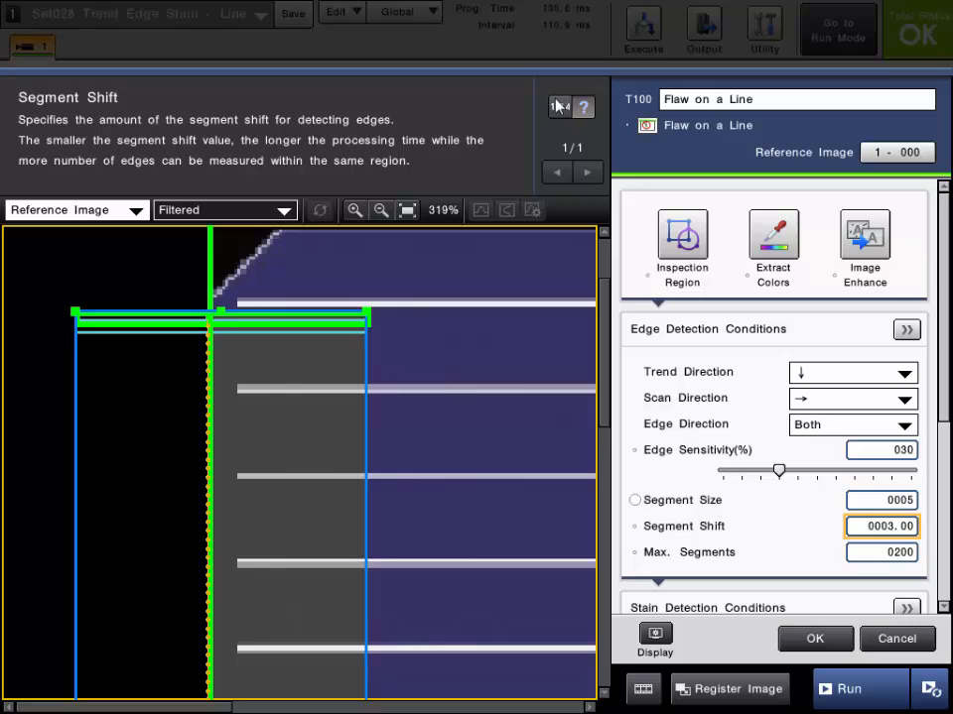
{"action": "left_click", "coordinate": [558, 106]}
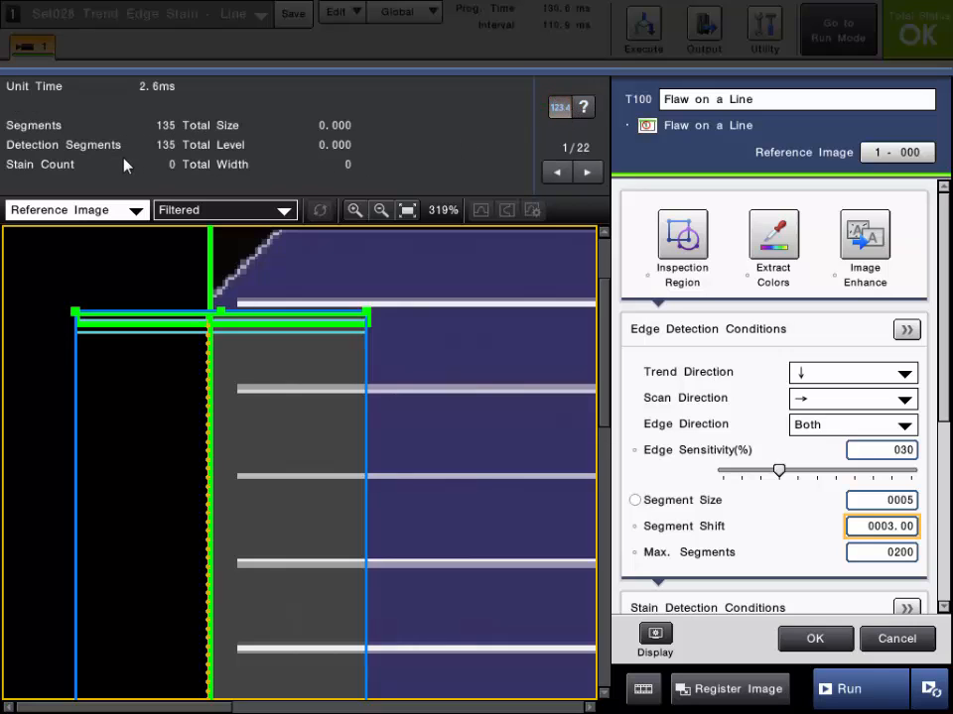
{"action": "left_click", "coordinate": [408, 211]}
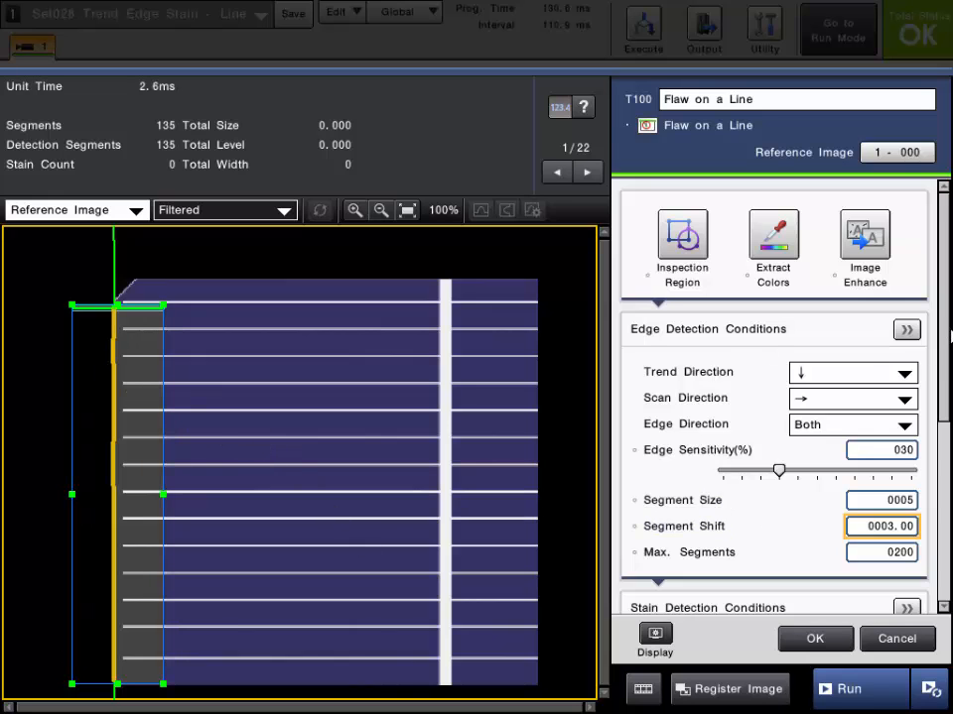
Examine the Stain Detection Conditions and the Stain Scan Direction description against the detected edge on the image
{"action": "left_click_drag", "start_coordinate": [944, 337], "coordinate": [943, 481]}
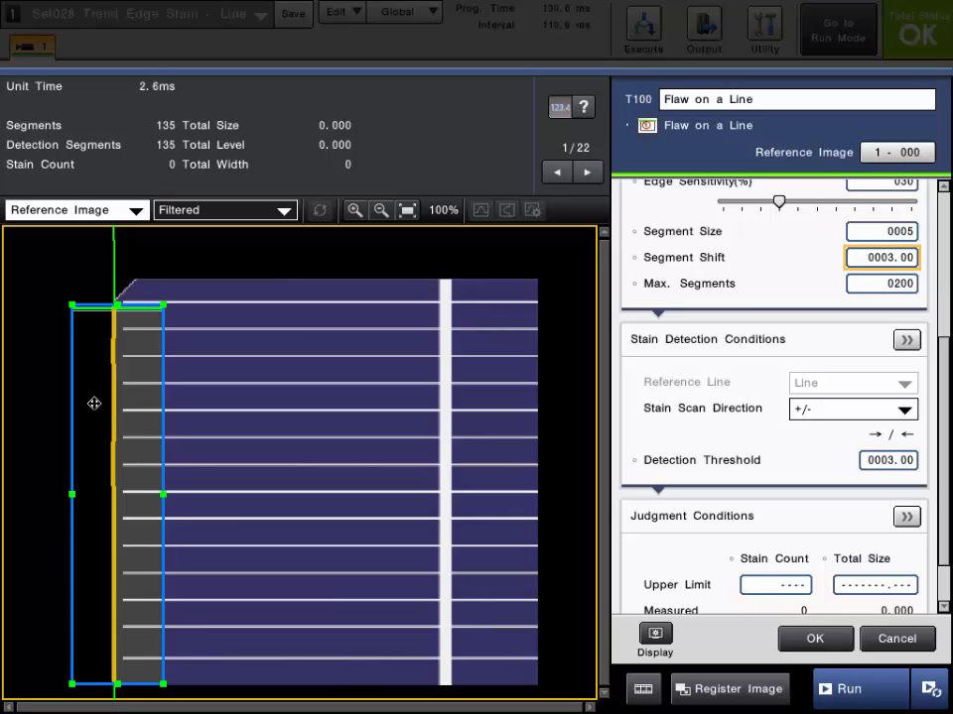
{"action": "left_click", "coordinate": [357, 215]}
{"action": "scroll", "coordinate": [96, 402], "scroll_direction": "up", "scroll_amount": 12}
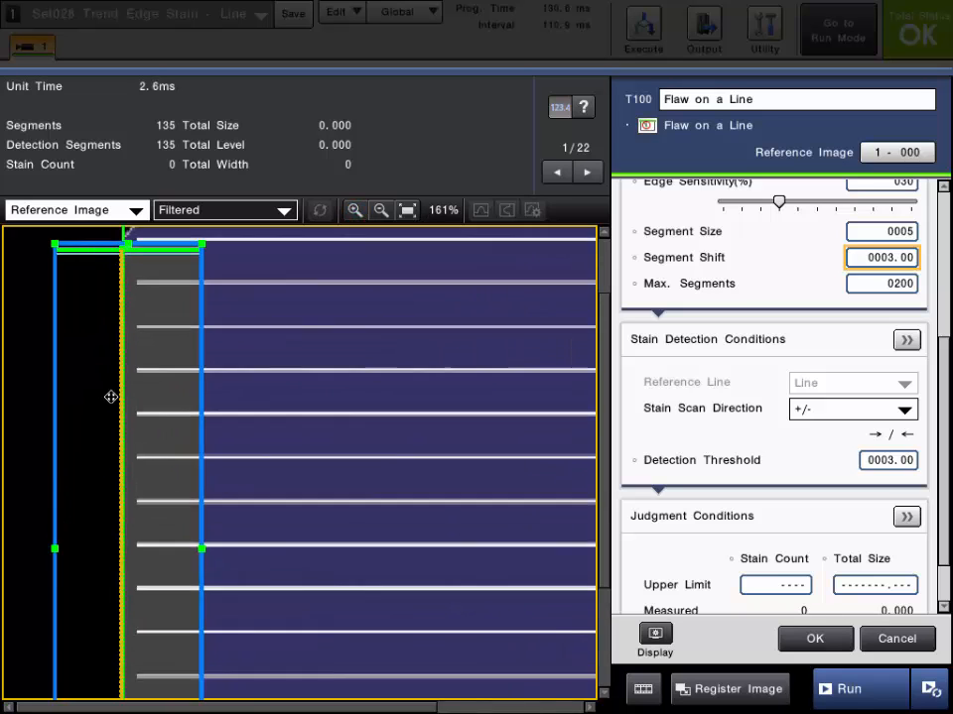
{"action": "scroll", "coordinate": [129, 351], "scroll_direction": "down", "scroll_amount": 8}
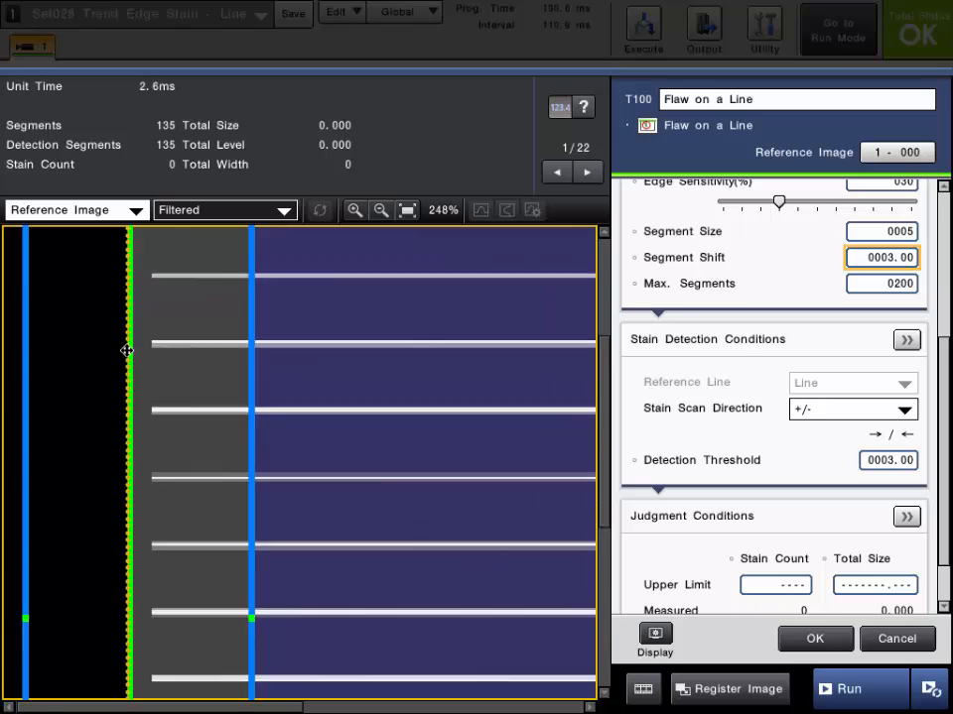
{"action": "scroll", "coordinate": [149, 358], "scroll_direction": "down", "scroll_amount": 3}
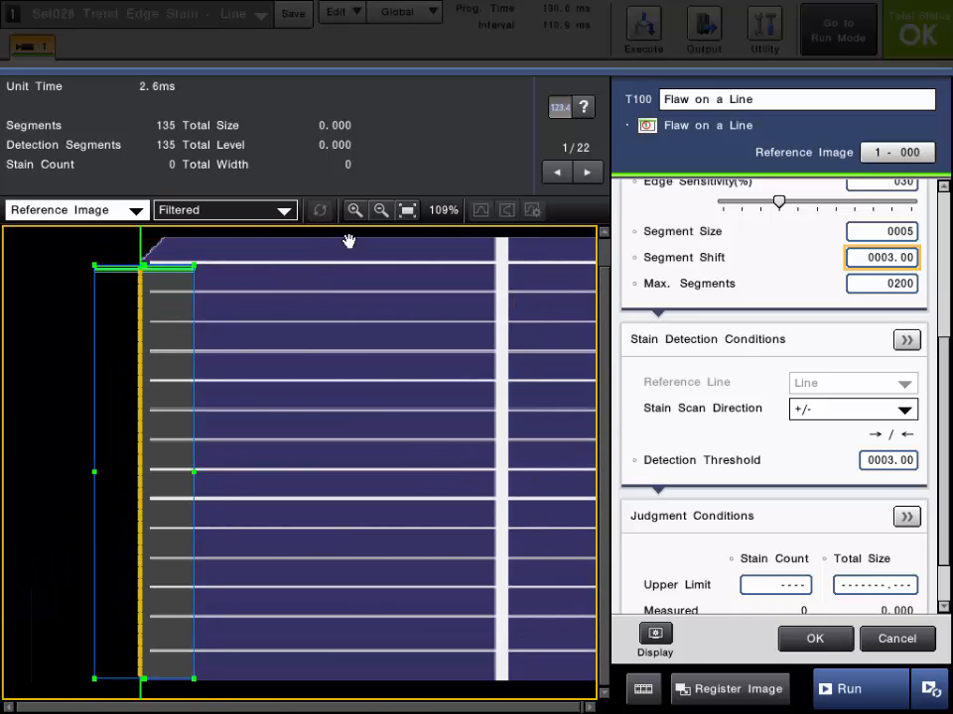
{"action": "left_click", "coordinate": [407, 210]}
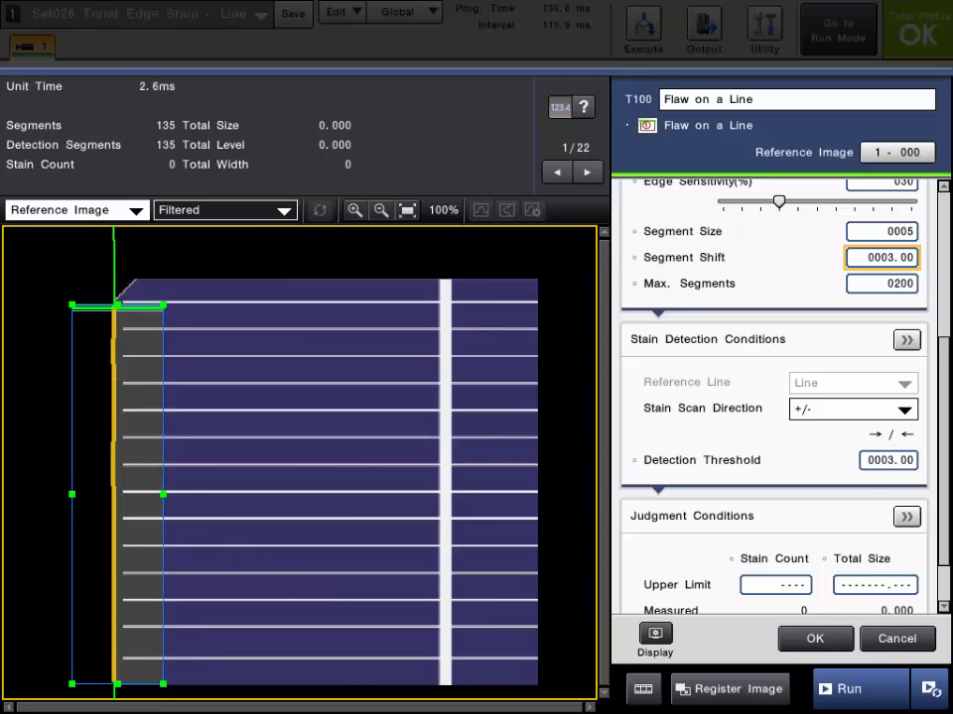
{"action": "left_click", "coordinate": [724, 416]}
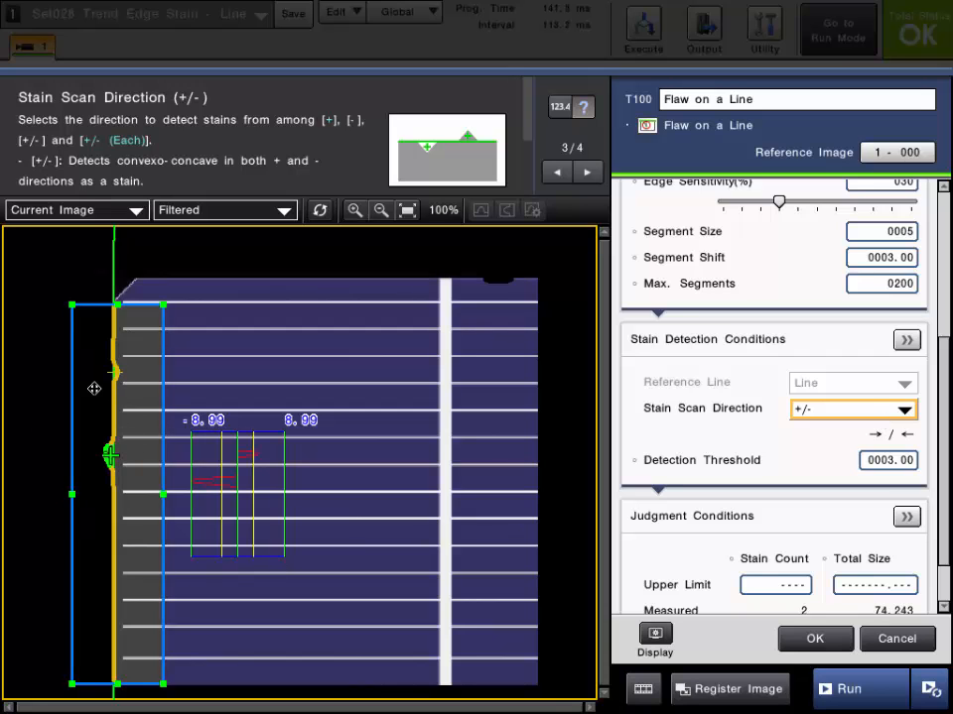
{"action": "scroll", "coordinate": [94, 388], "scroll_direction": "up", "scroll_amount": 5}
{"action": "scroll", "coordinate": [103, 374], "scroll_direction": "down", "scroll_amount": 1}
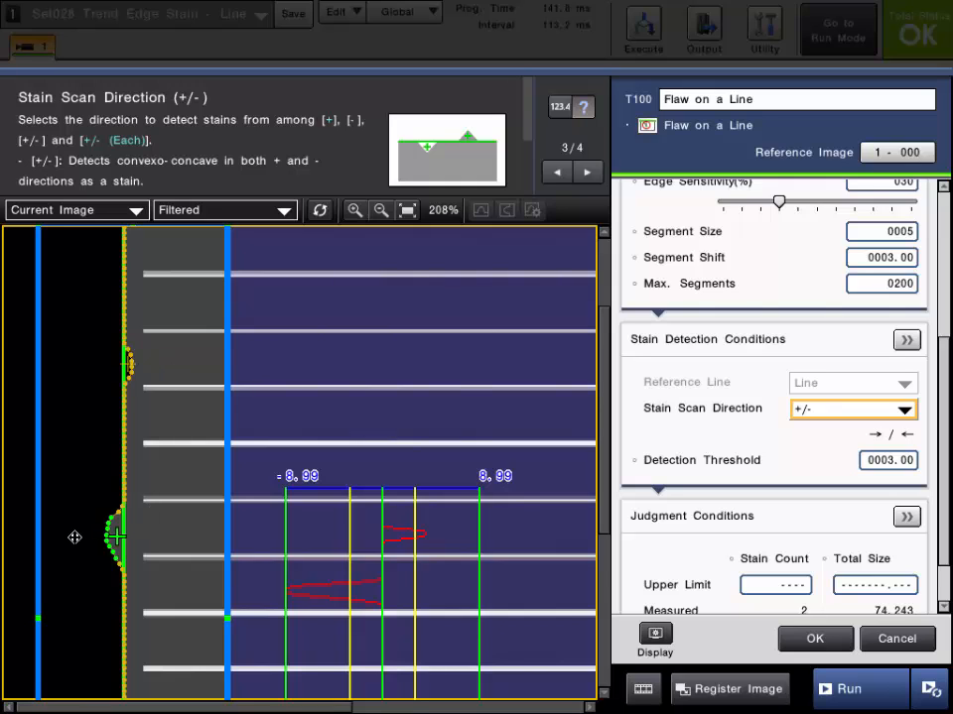
Try each Stain Scan Direction option (+, -, +/- and +/- (Each)) and return it to +/-
{"action": "scroll", "coordinate": [129, 361], "scroll_direction": "up", "scroll_amount": 2}
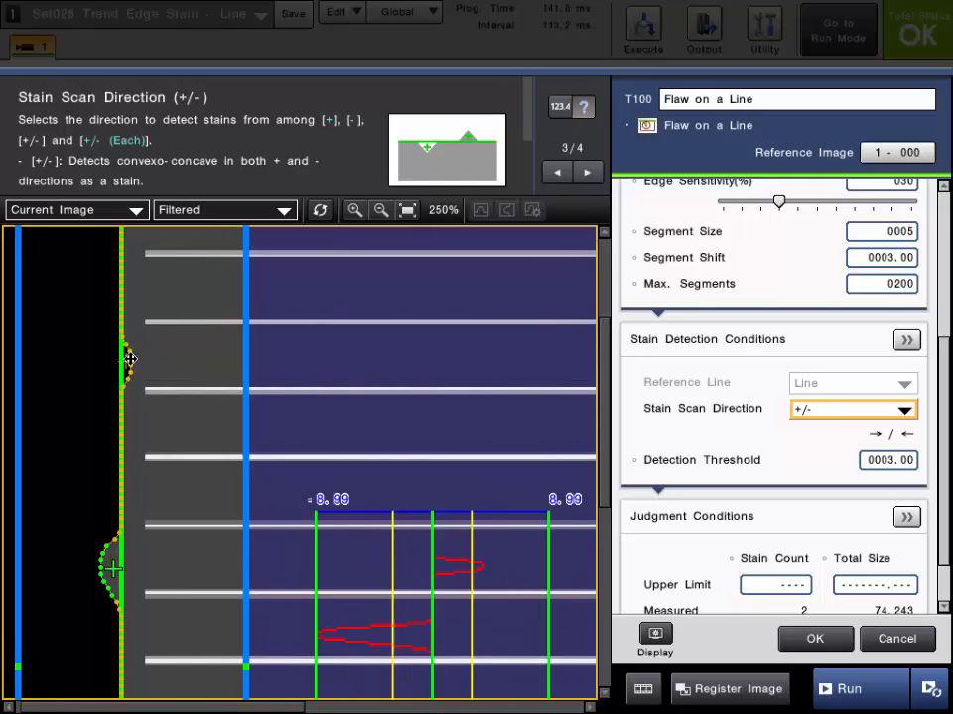
{"action": "scroll", "coordinate": [129, 360], "scroll_direction": "down", "scroll_amount": 1}
{"action": "scroll", "coordinate": [129, 361], "scroll_direction": "down", "scroll_amount": 1}
{"action": "left_click", "coordinate": [822, 410]}
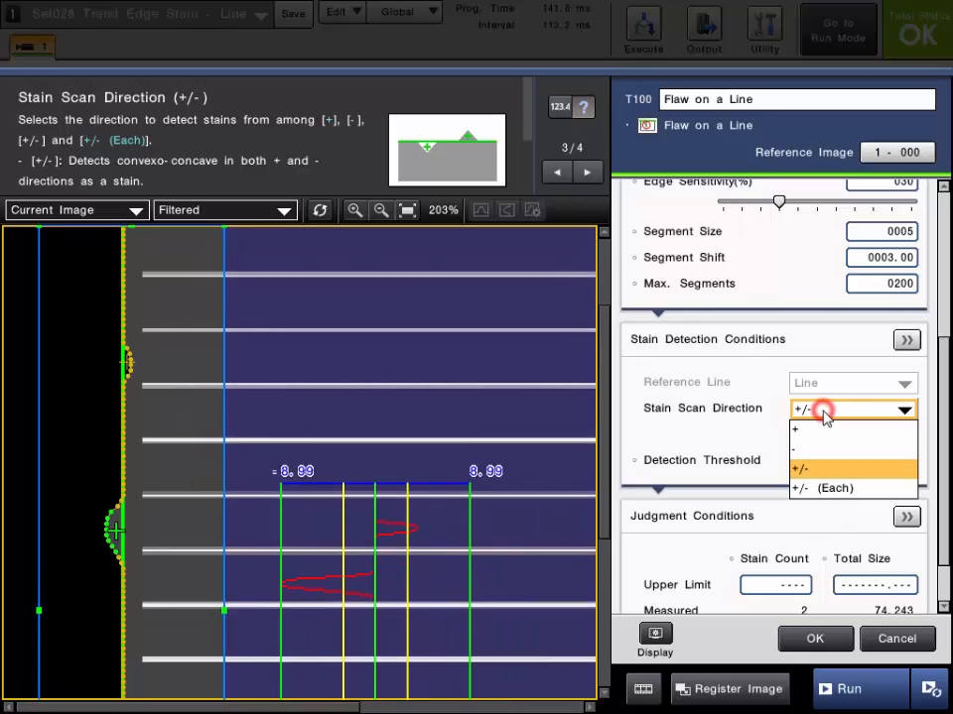
{"action": "left_click", "coordinate": [814, 431]}
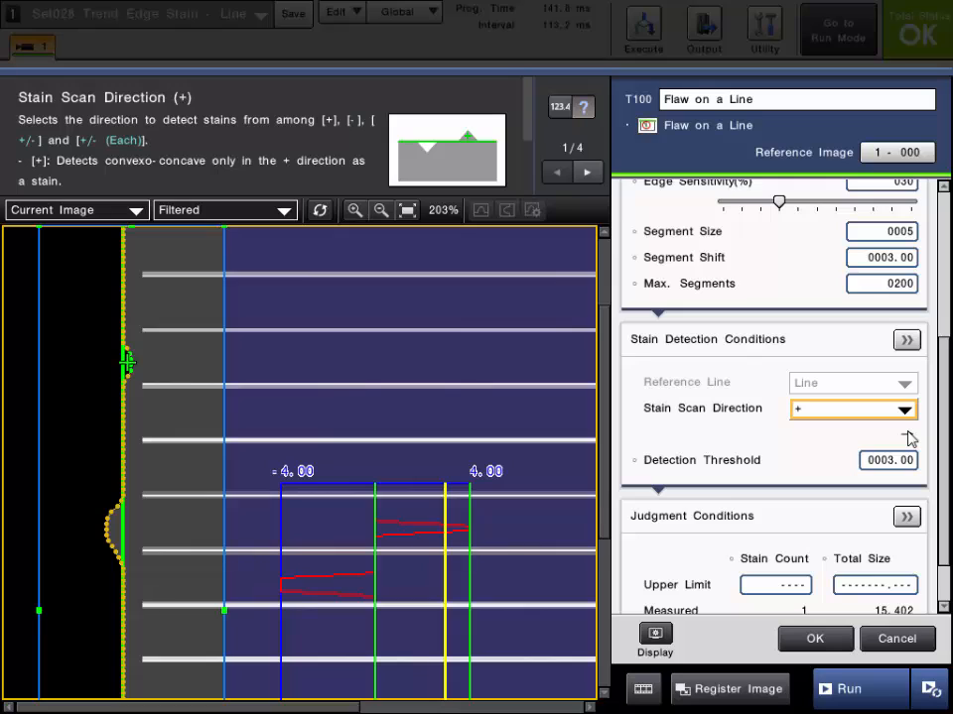
{"action": "left_click", "coordinate": [853, 416]}
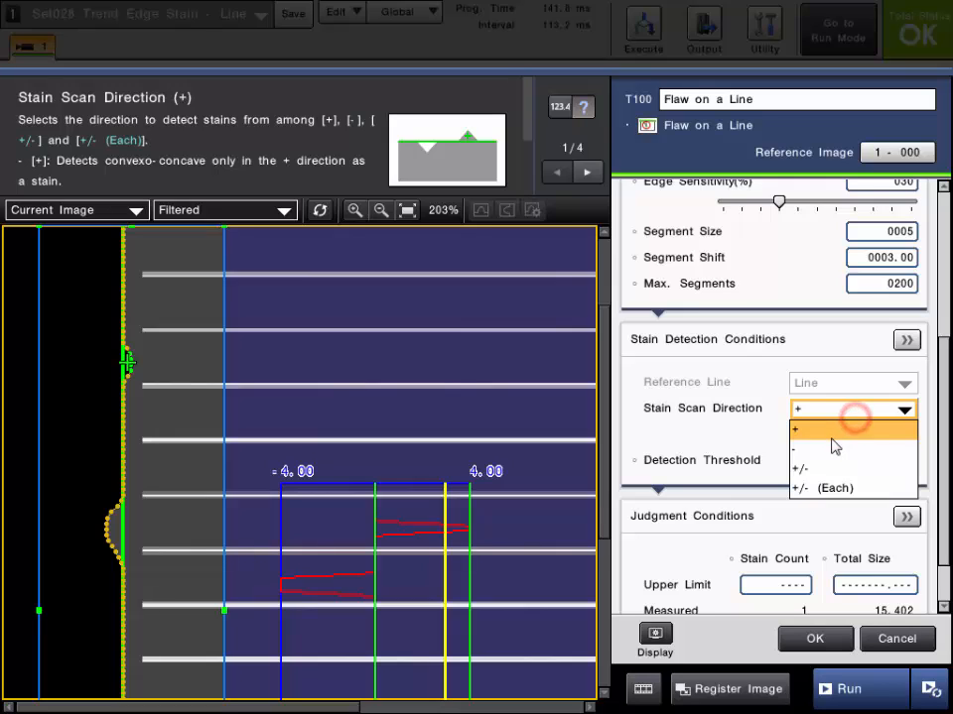
{"action": "left_click", "coordinate": [824, 451]}
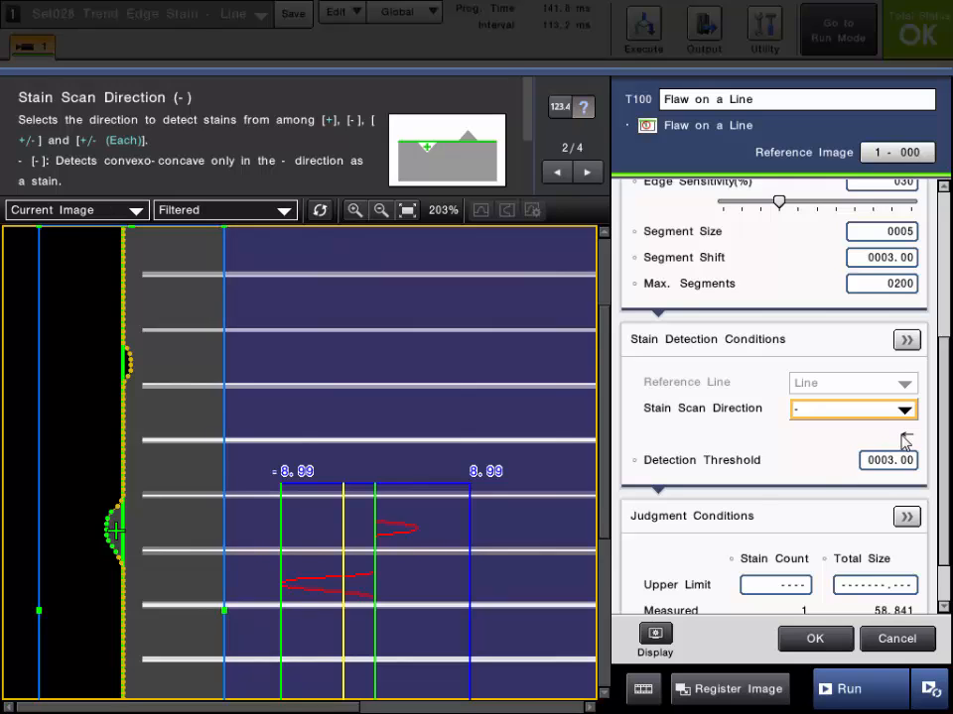
{"action": "left_click", "coordinate": [823, 411]}
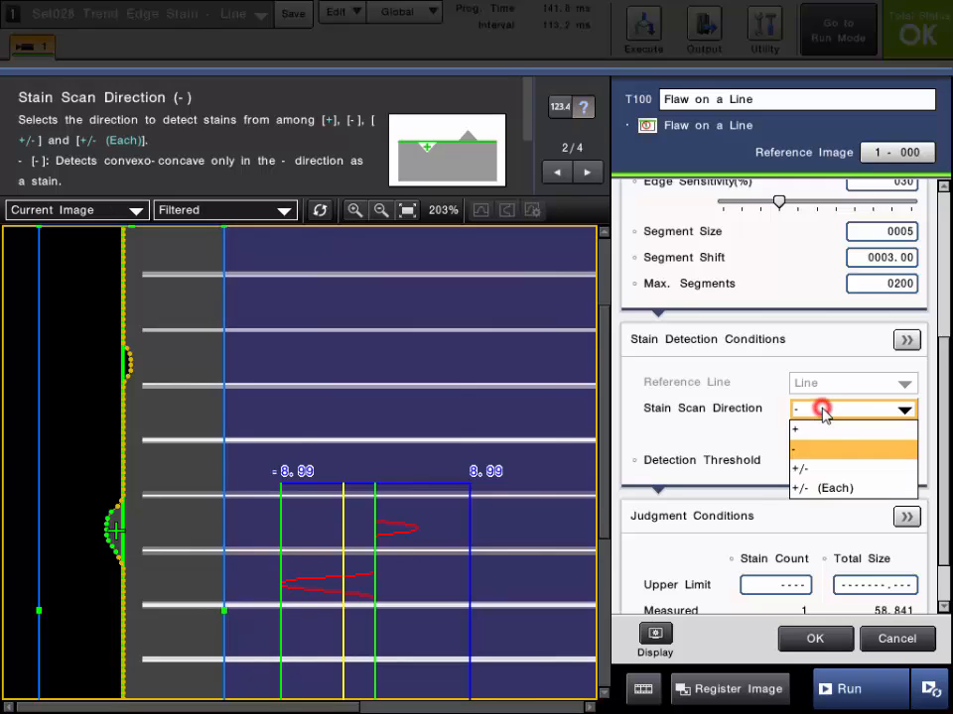
{"action": "left_click", "coordinate": [813, 468]}
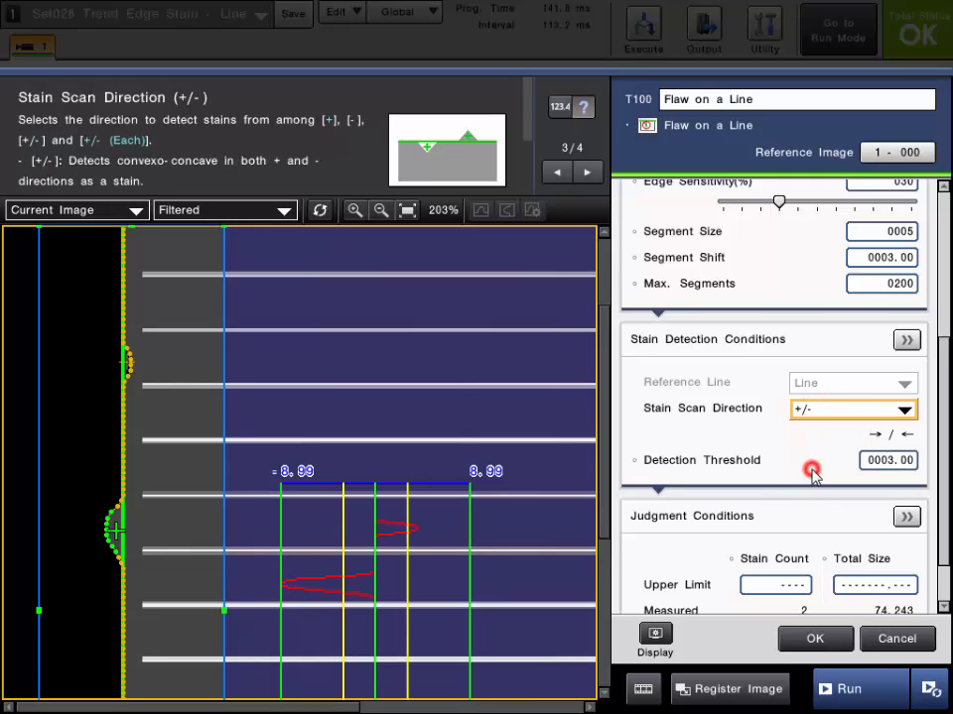
{"action": "left_click", "coordinate": [833, 414]}
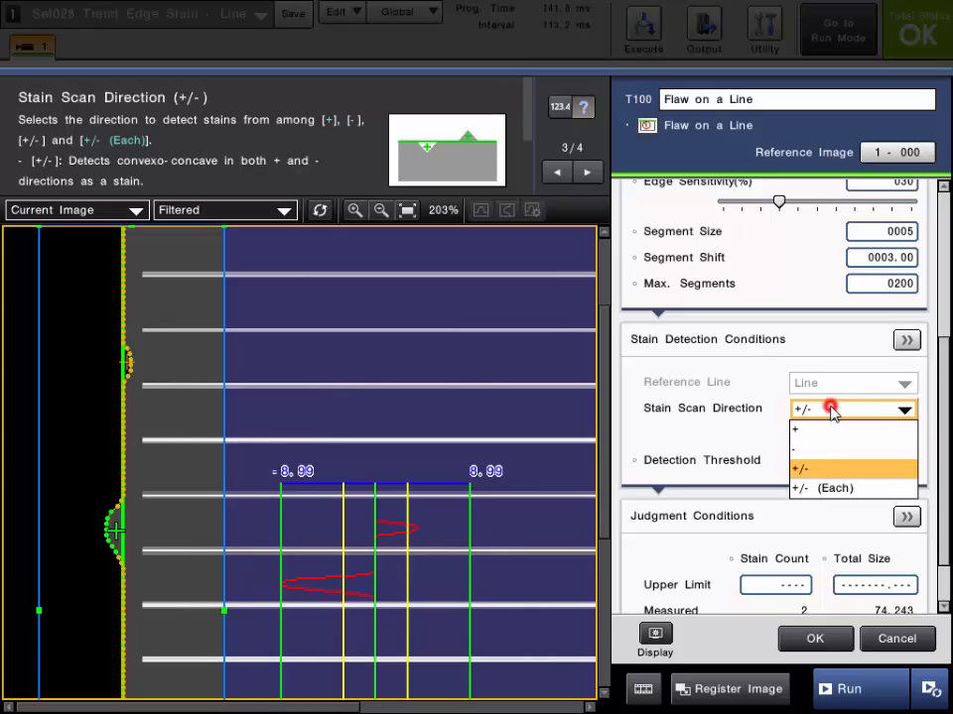
{"action": "left_click", "coordinate": [821, 490]}
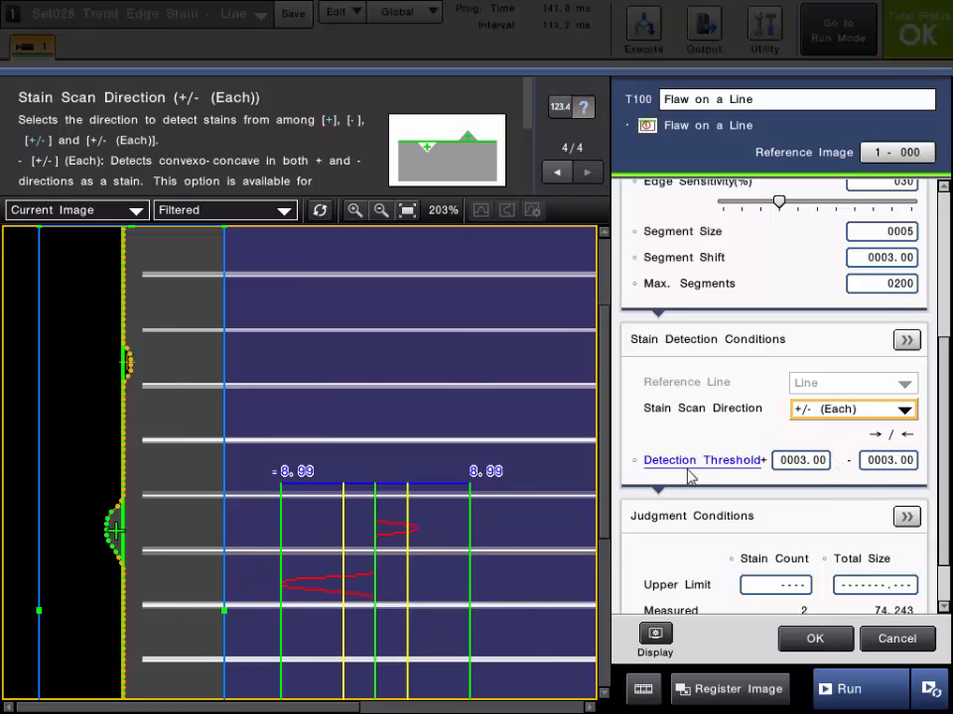
{"action": "left_click", "coordinate": [817, 414]}
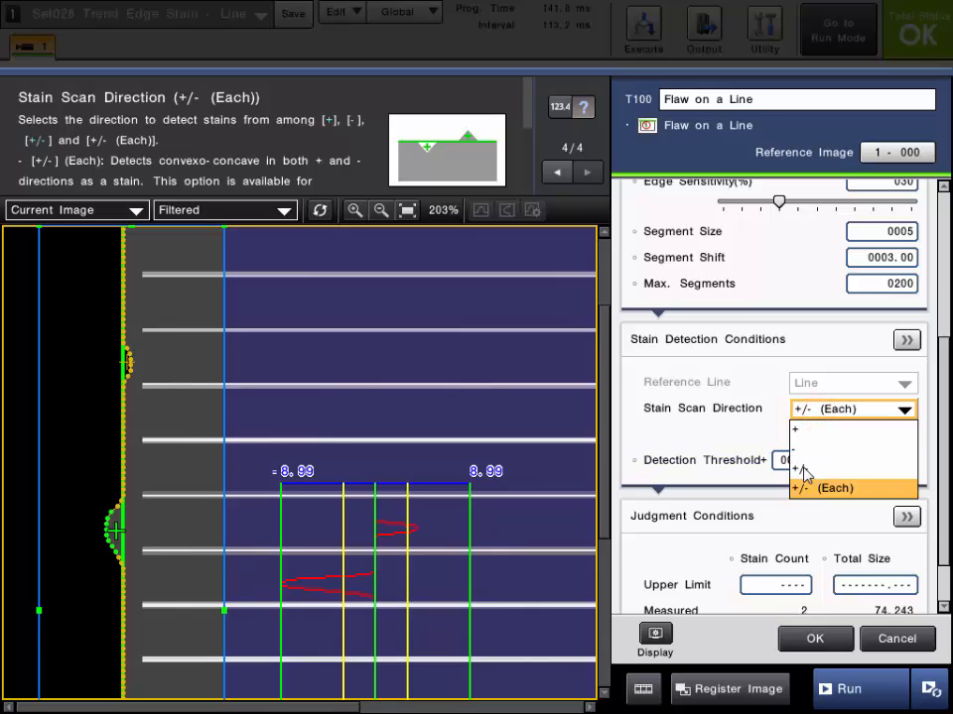
{"action": "left_click", "coordinate": [804, 468]}
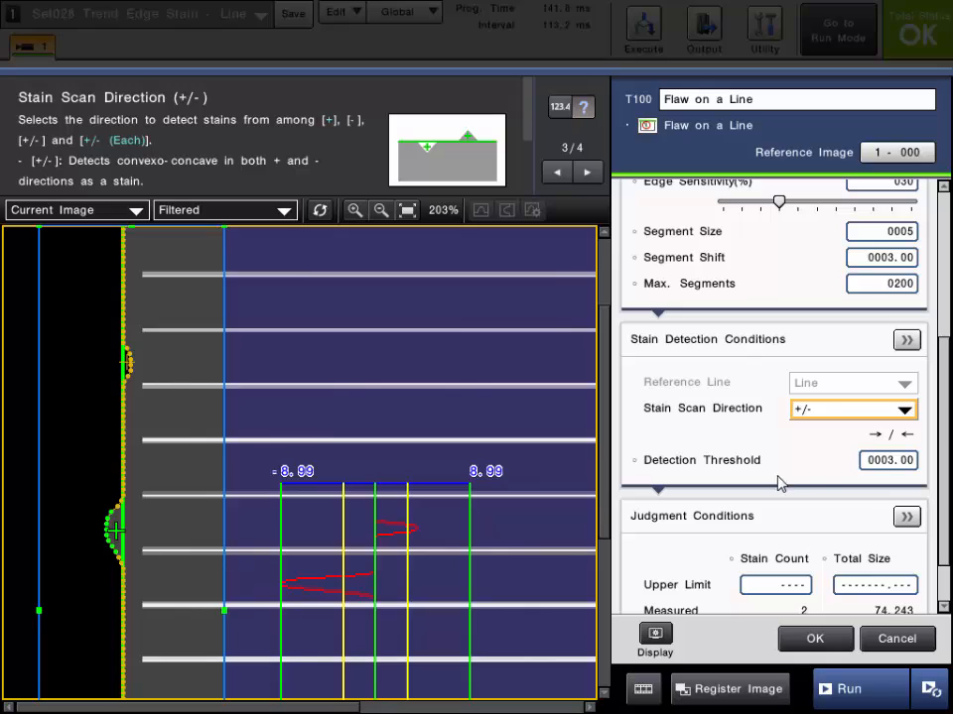
Examine the Detection Threshold description against the stain profile and detected edge on the image
{"action": "left_click", "coordinate": [728, 462]}
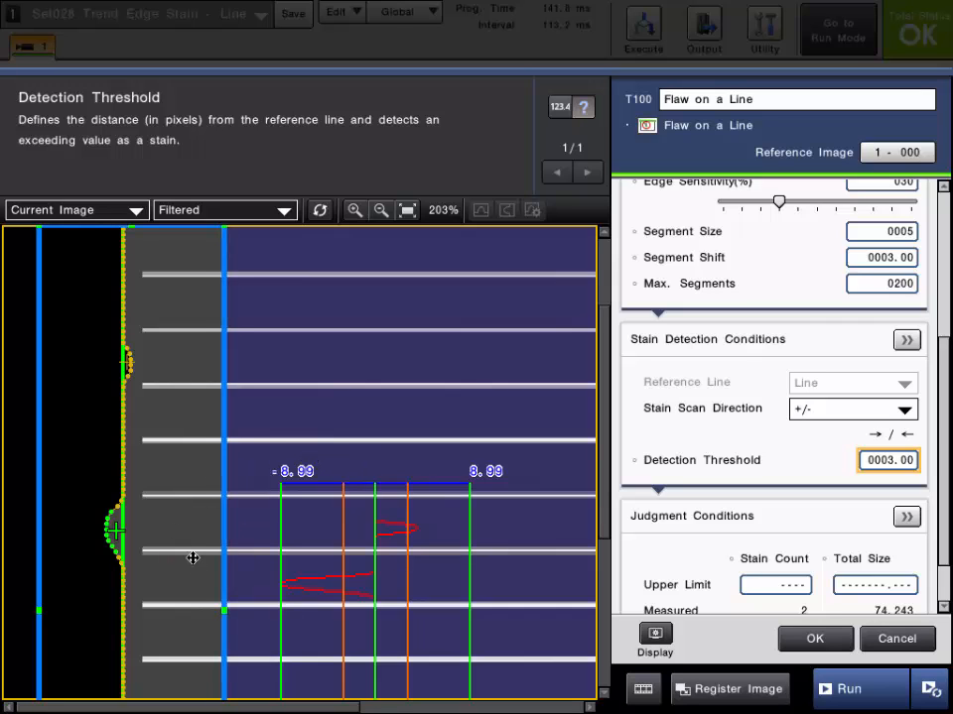
{"action": "scroll", "coordinate": [164, 526], "scroll_direction": "down", "scroll_amount": 2}
{"action": "mouse_move", "coordinate": [163, 526]}
{"action": "left_mouse_down"}
{"action": "mouse_move", "coordinate": [179, 444]}
{"action": "mouse_move", "coordinate": [152, 504]}
{"action": "mouse_move", "coordinate": [158, 522]}
{"action": "left_mouse_up"}
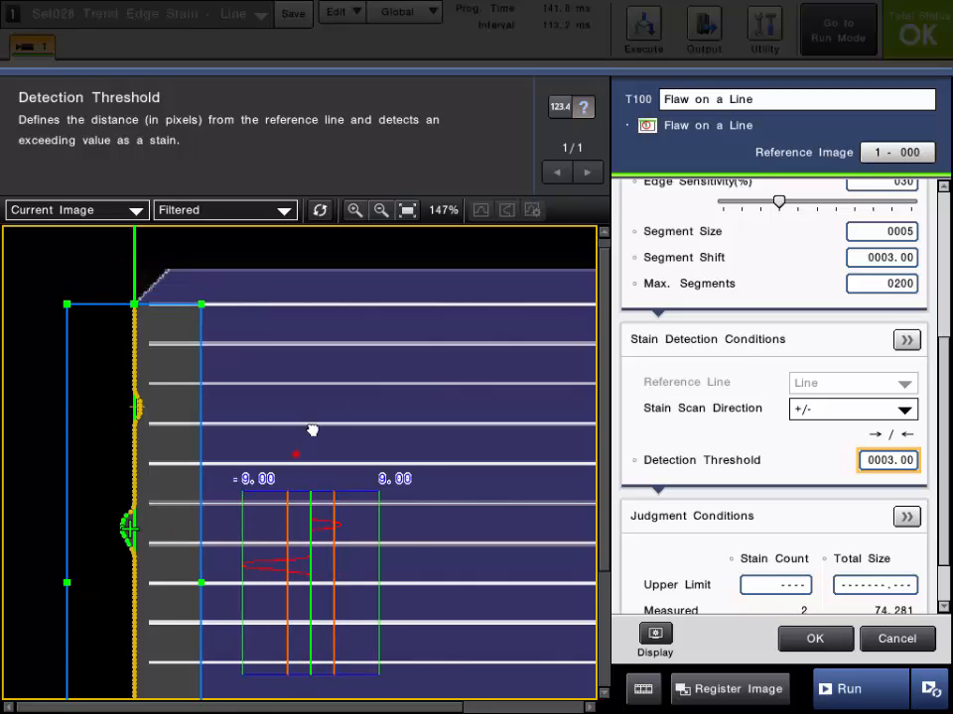
{"action": "left_click_drag", "start_coordinate": [312, 432], "coordinate": [355, 348]}
{"action": "scroll", "coordinate": [287, 368], "scroll_direction": "down", "scroll_amount": 1}
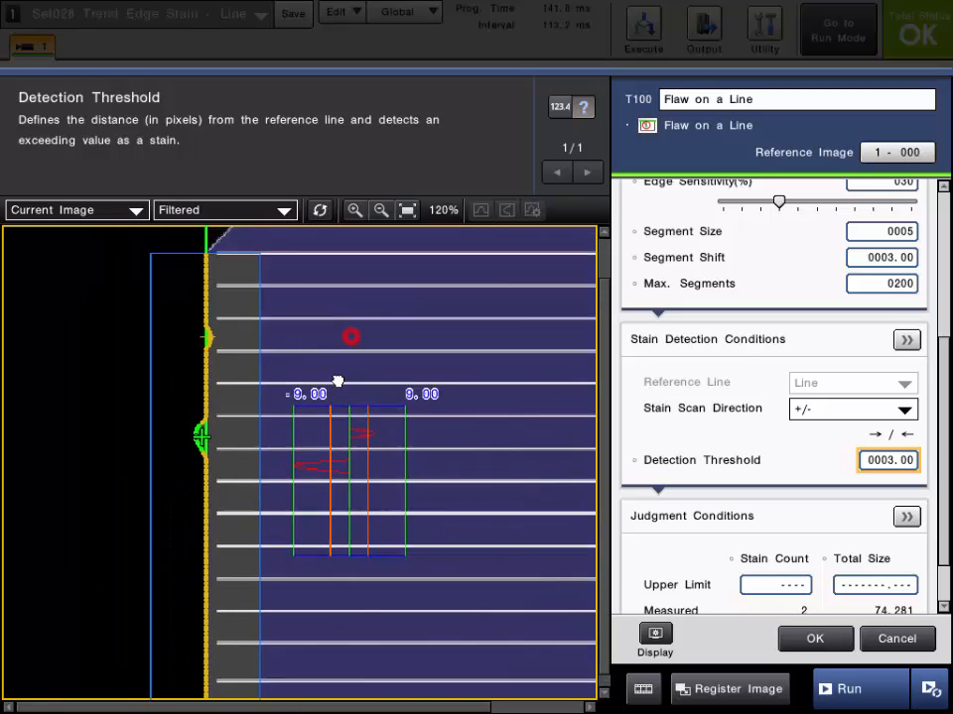
{"action": "scroll", "coordinate": [327, 450], "scroll_direction": "up", "scroll_amount": 2}
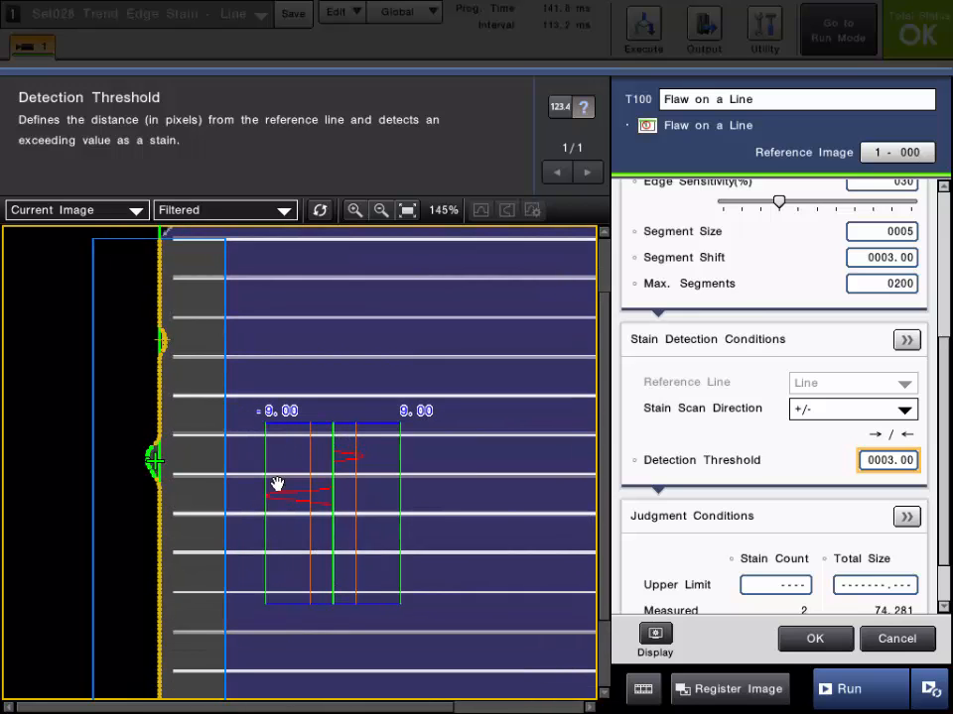
{"action": "scroll", "coordinate": [159, 480], "scroll_direction": "up", "scroll_amount": 4}
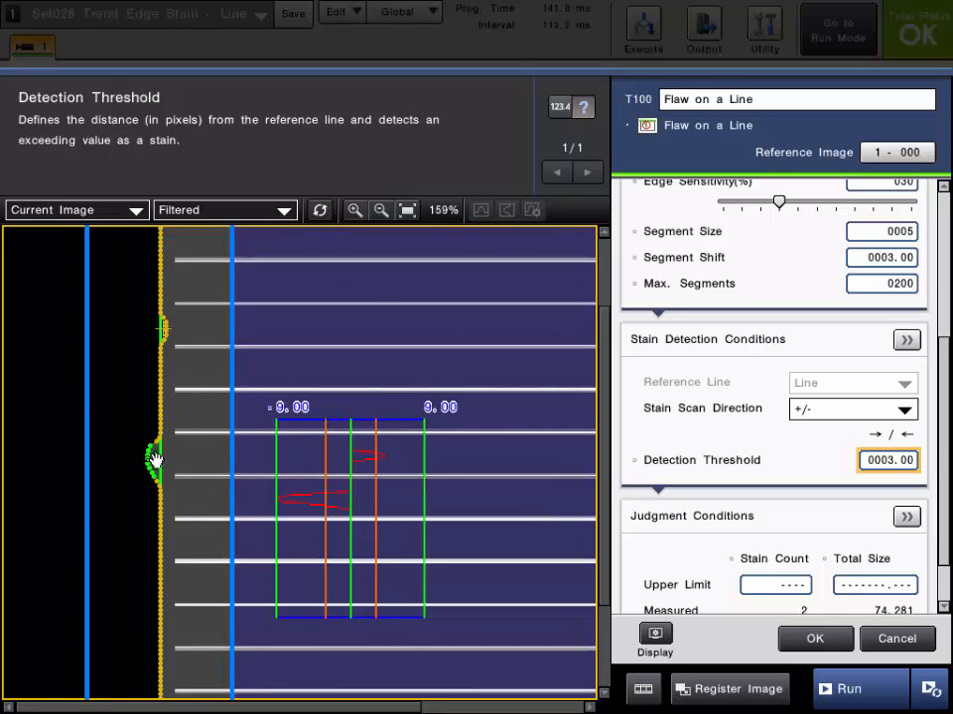
{"action": "scroll", "coordinate": [159, 480], "scroll_direction": "up", "scroll_amount": 1}
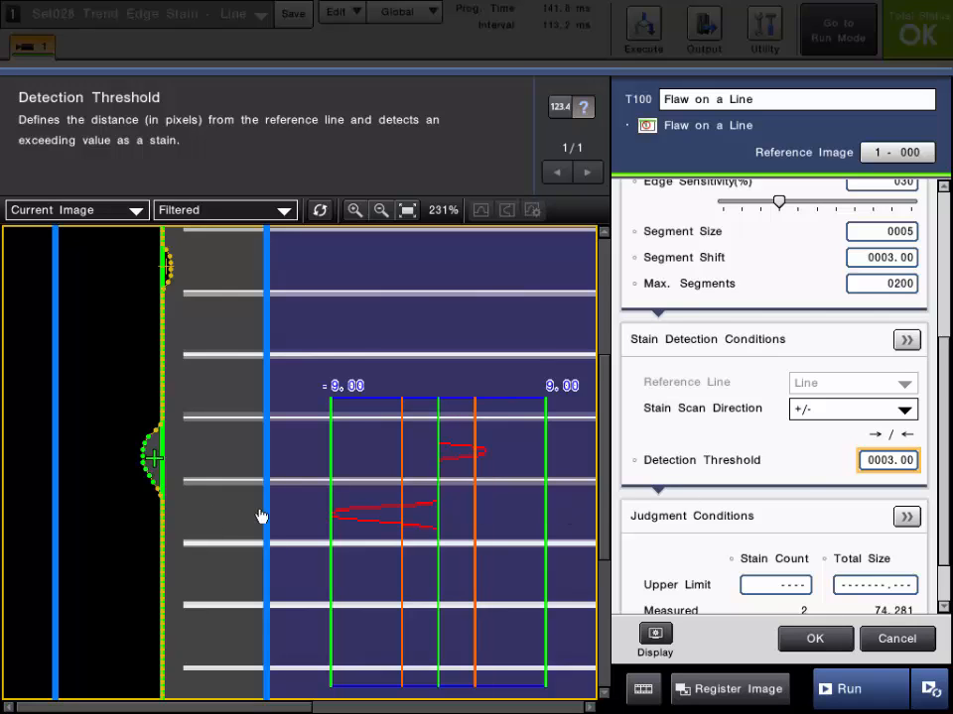
Open the detailed Stain Detection Conditions and review the Lower Stain Level, Width and Size Filter descriptions
{"action": "left_click", "coordinate": [712, 462]}
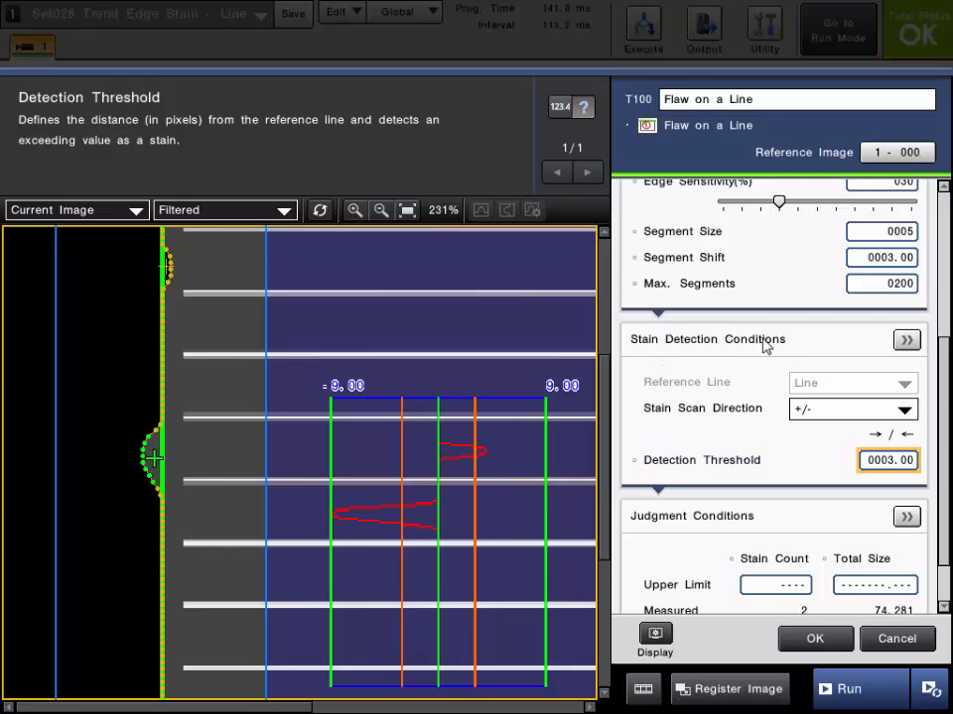
{"action": "left_click", "coordinate": [903, 342]}
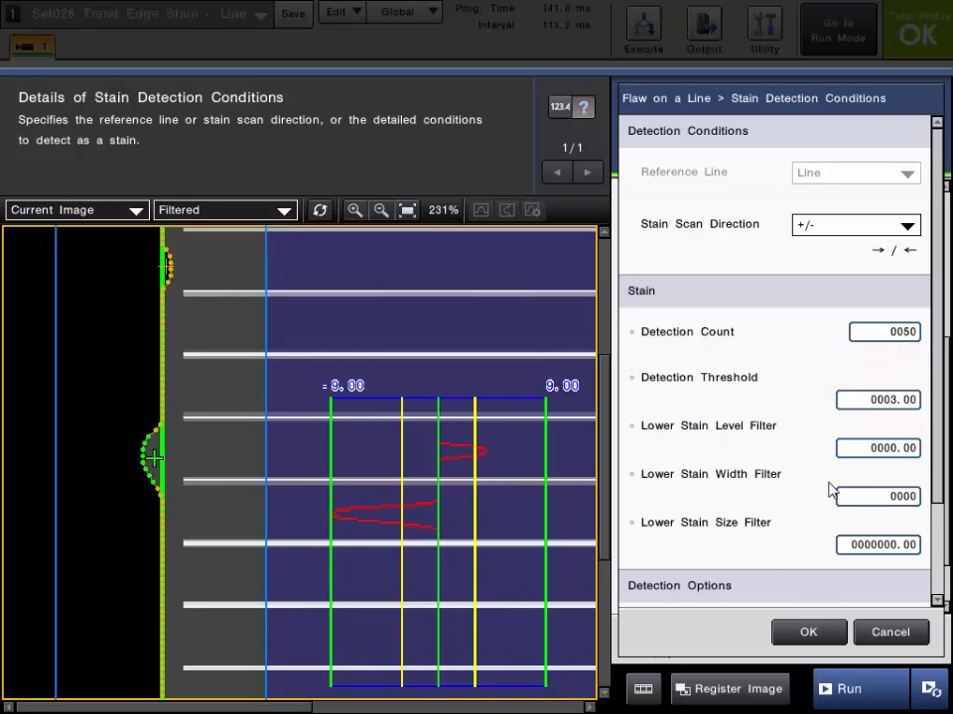
{"action": "left_click", "coordinate": [730, 427]}
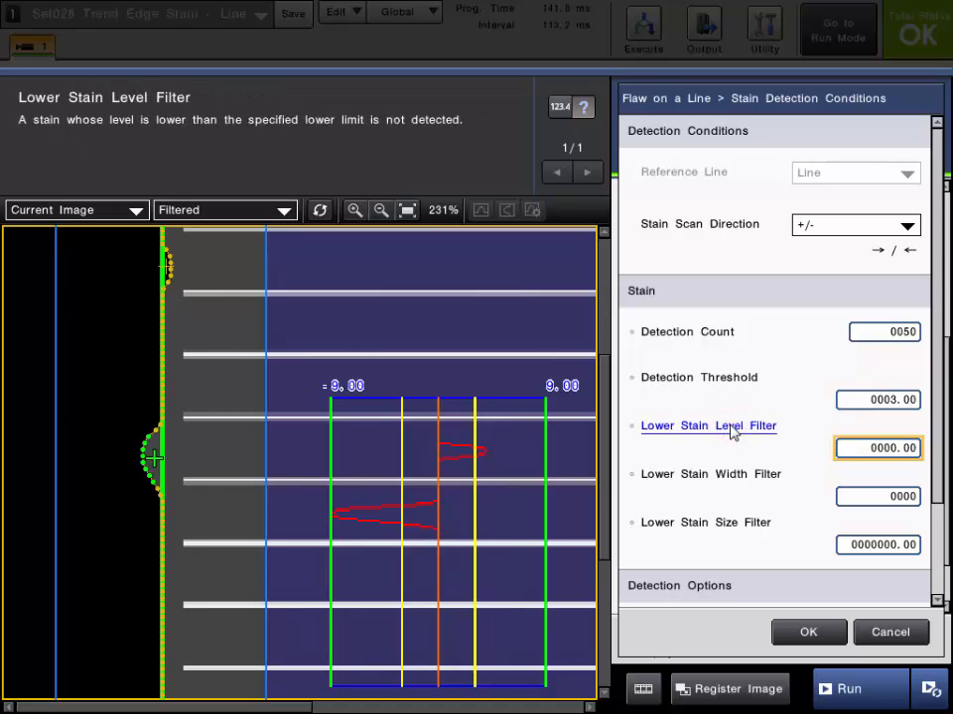
{"action": "left_click", "coordinate": [740, 484]}
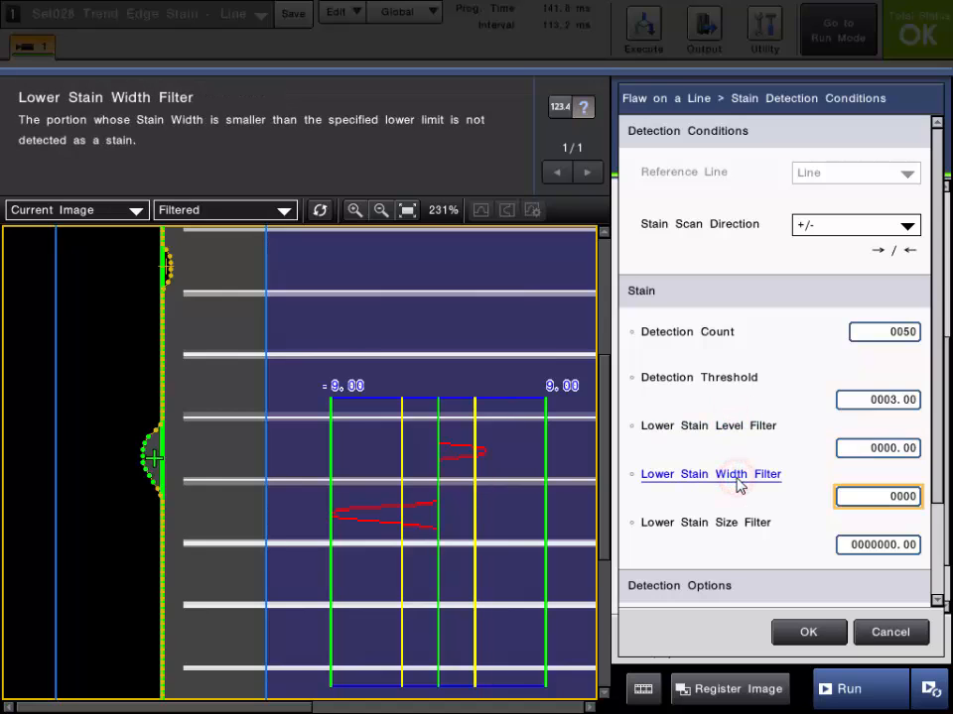
{"action": "left_click", "coordinate": [740, 520]}
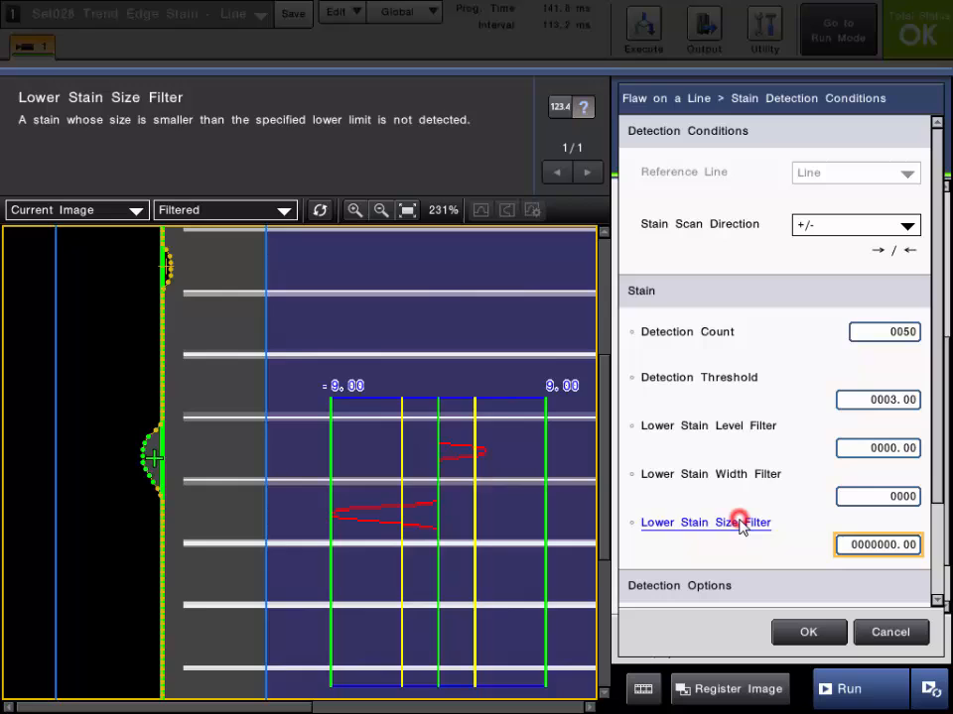
{"action": "left_click", "coordinate": [737, 472]}
{"action": "left_click", "coordinate": [742, 429]}
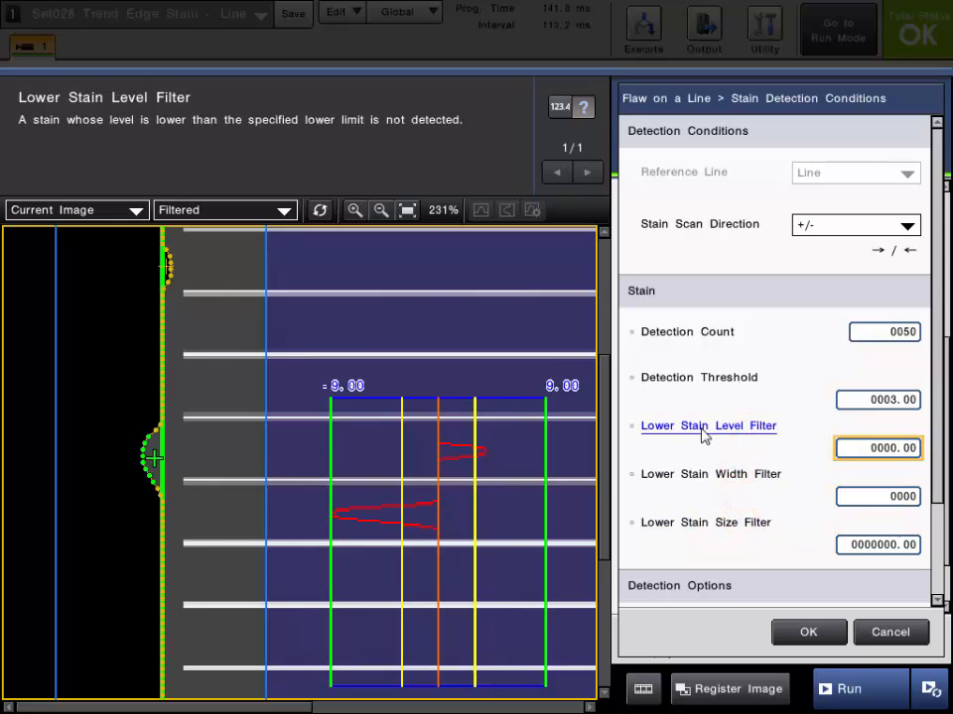
Review the Detection Count description and the measurement result details for the detected stains
{"action": "left_click", "coordinate": [559, 106]}
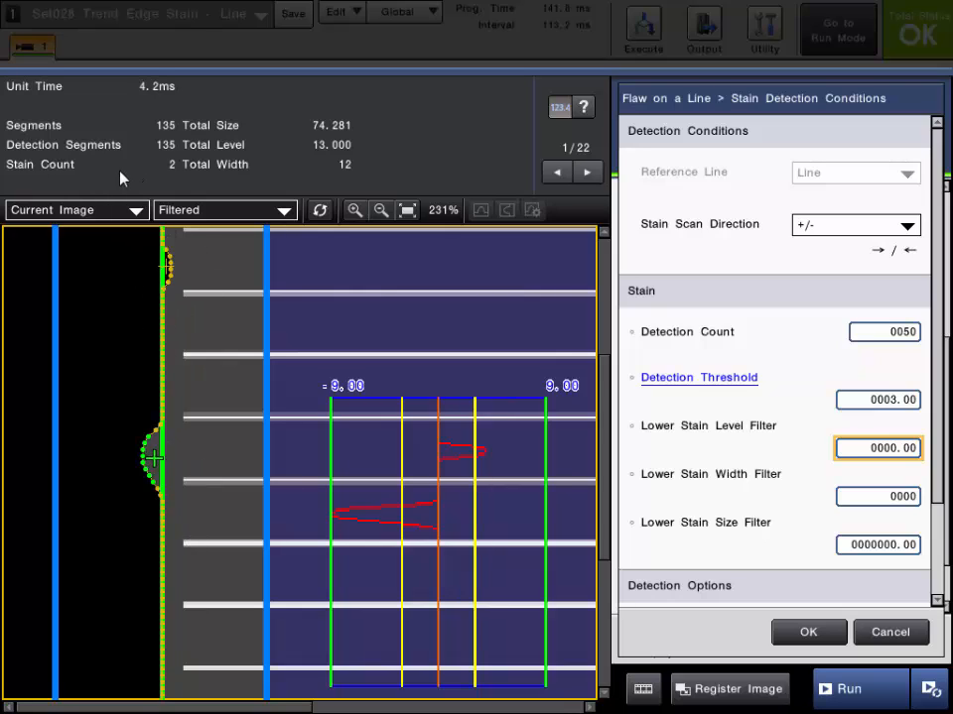
{"action": "left_click", "coordinate": [663, 336]}
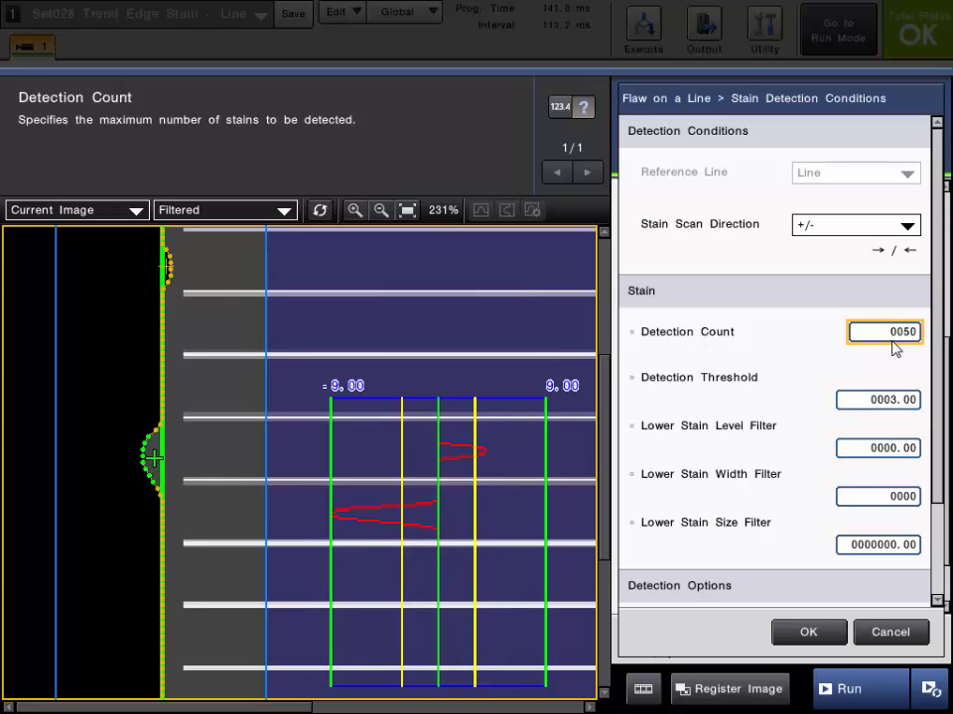
{"action": "left_click", "coordinate": [715, 334]}
{"action": "left_click", "coordinate": [561, 107]}
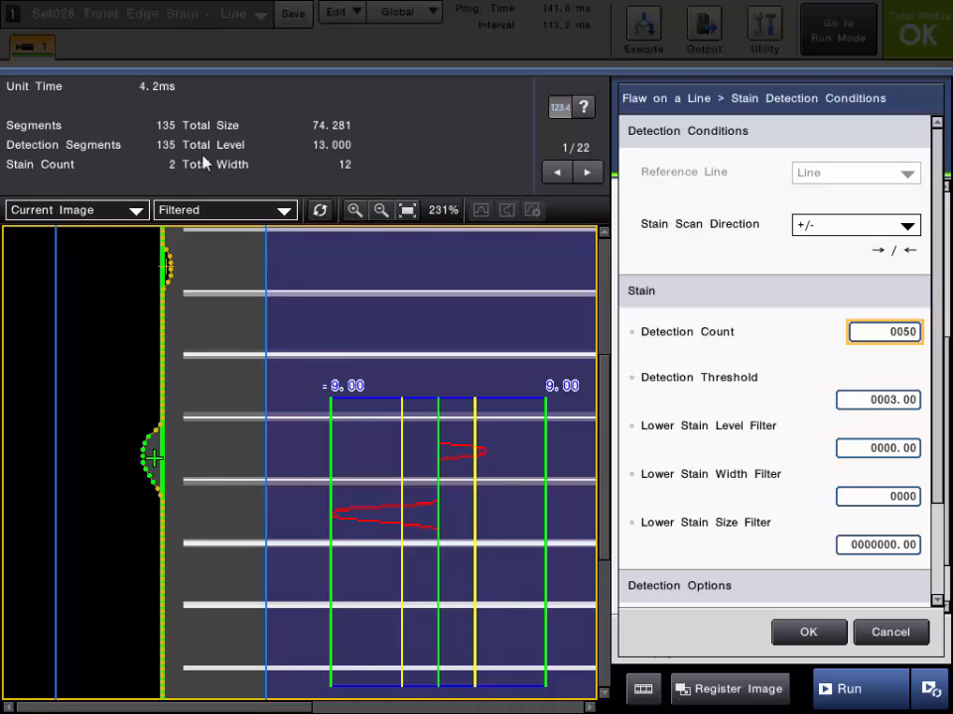
{"action": "left_click", "coordinate": [586, 174]}
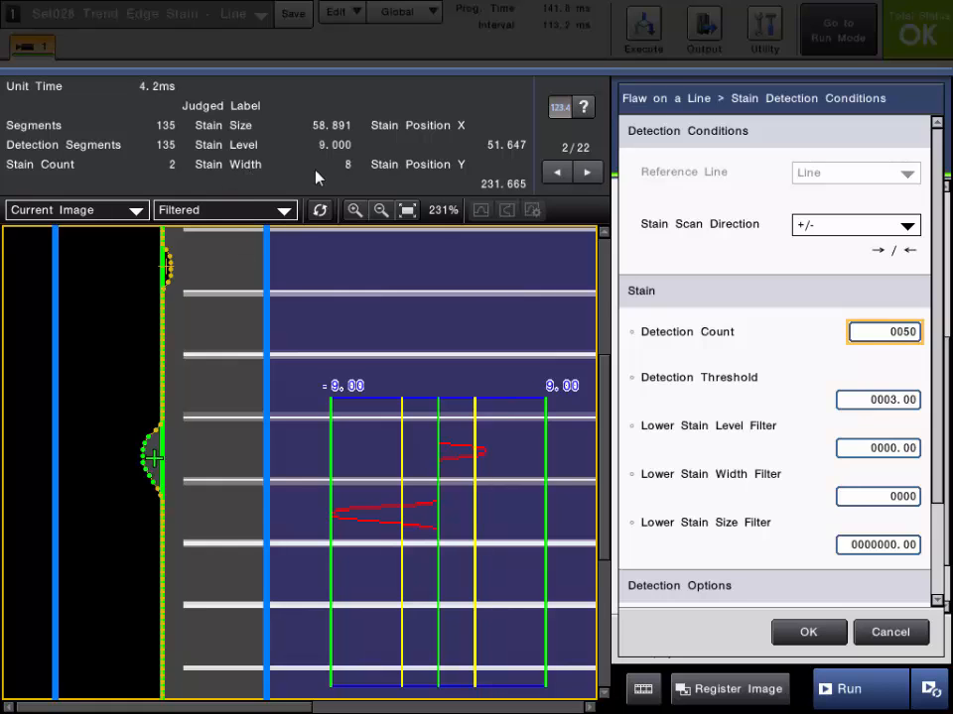
Inspect the detected stains along the edge up close and step through the stain result pages
{"action": "scroll", "coordinate": [145, 442], "scroll_direction": "up", "scroll_amount": 2}
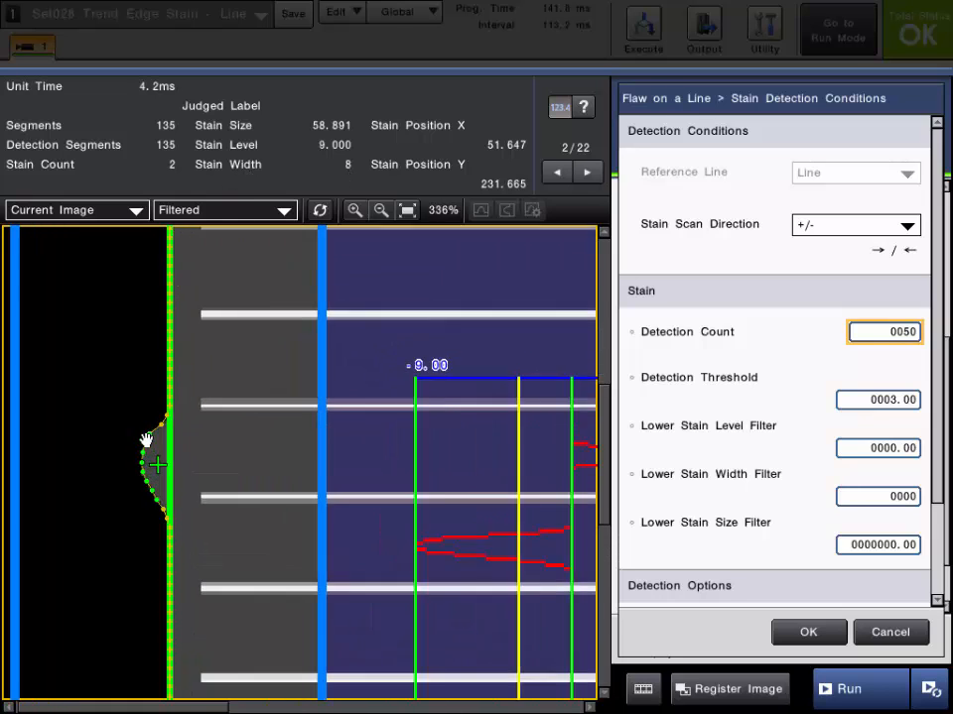
{"action": "scroll", "coordinate": [146, 441], "scroll_direction": "up", "scroll_amount": 1}
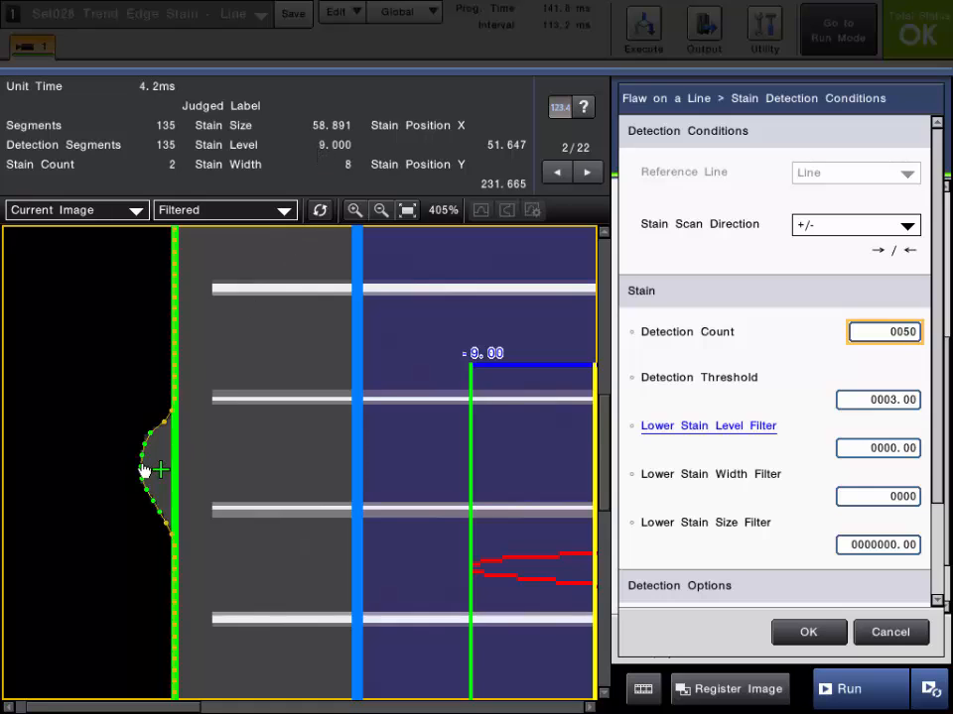
{"action": "scroll", "coordinate": [139, 478], "scroll_direction": "up", "scroll_amount": 5}
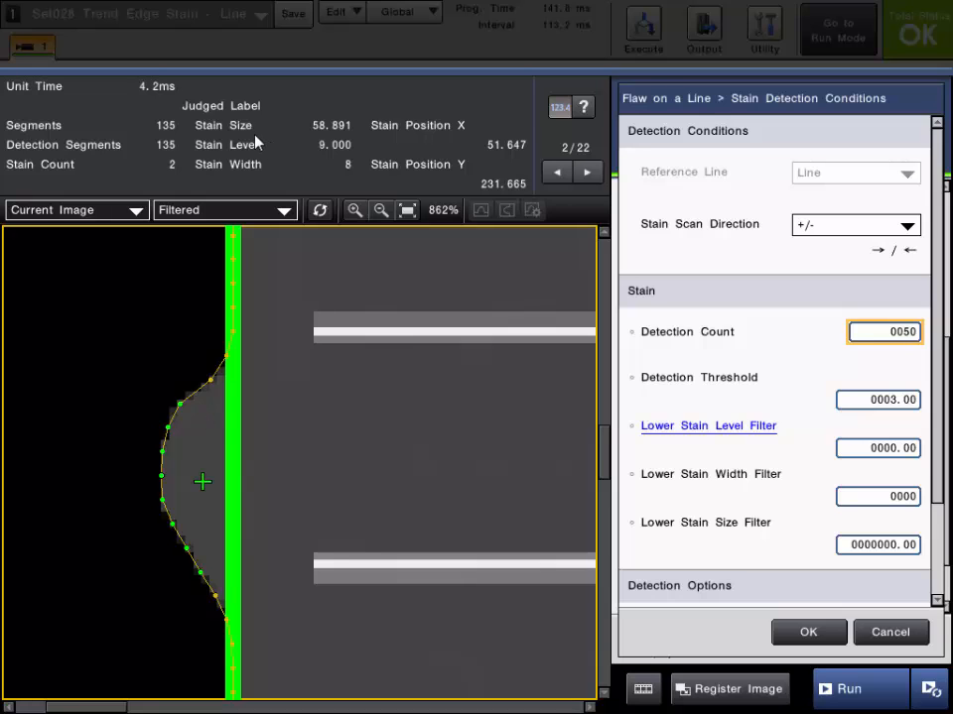
{"action": "left_click", "coordinate": [380, 211]}
{"action": "left_click", "coordinate": [407, 210]}
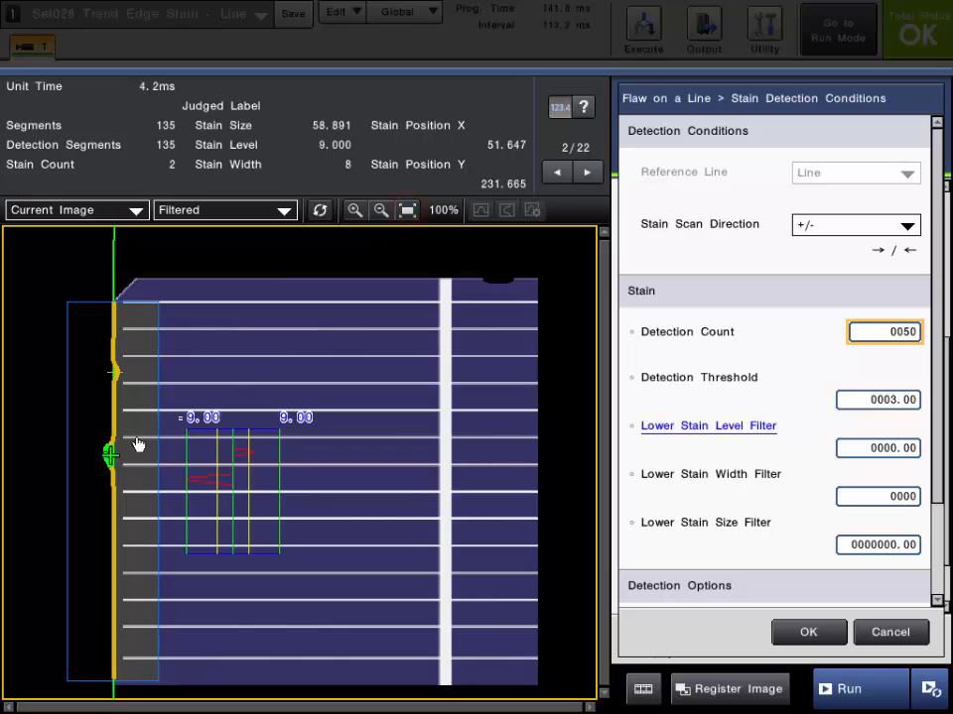
{"action": "scroll", "coordinate": [136, 445], "scroll_direction": "up", "scroll_amount": 5}
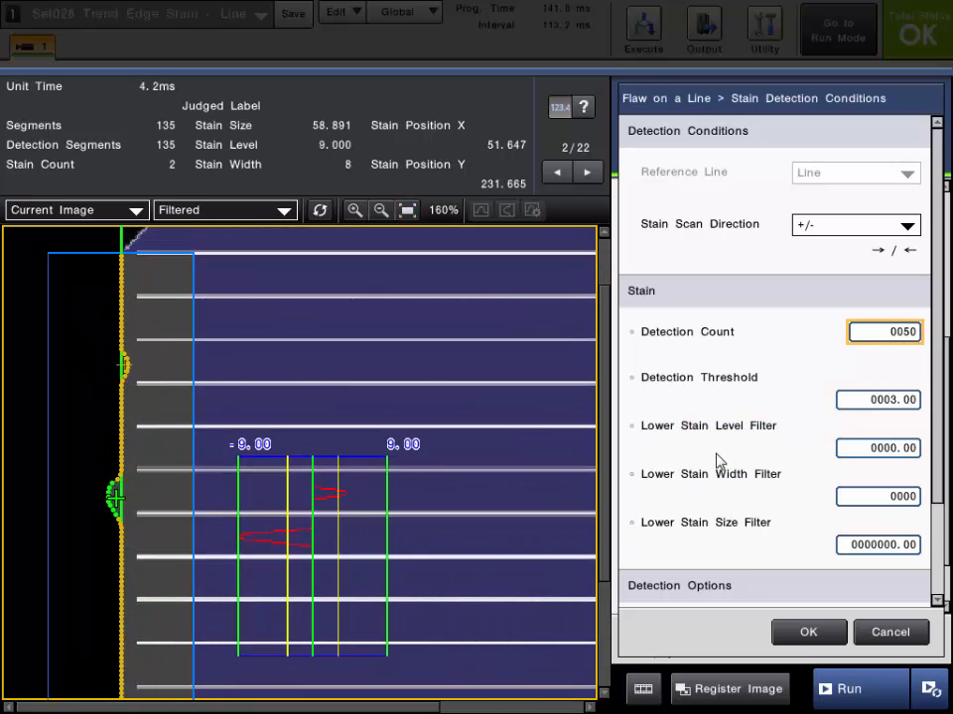
{"action": "scroll", "coordinate": [119, 378], "scroll_direction": "up", "scroll_amount": 10}
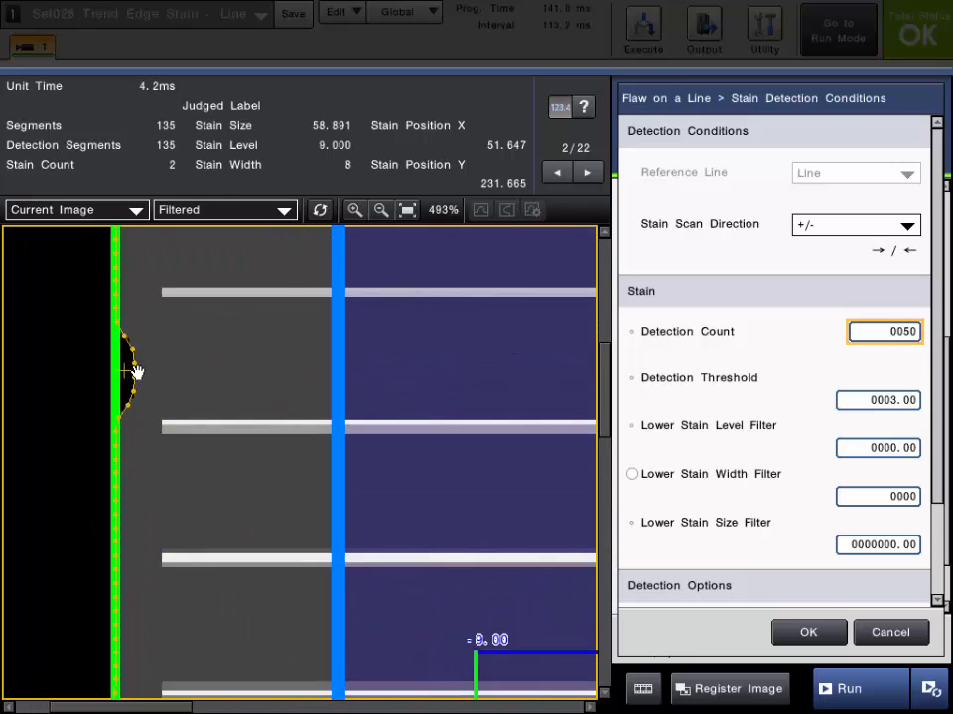
{"action": "scroll", "coordinate": [132, 377], "scroll_direction": "down", "scroll_amount": 1}
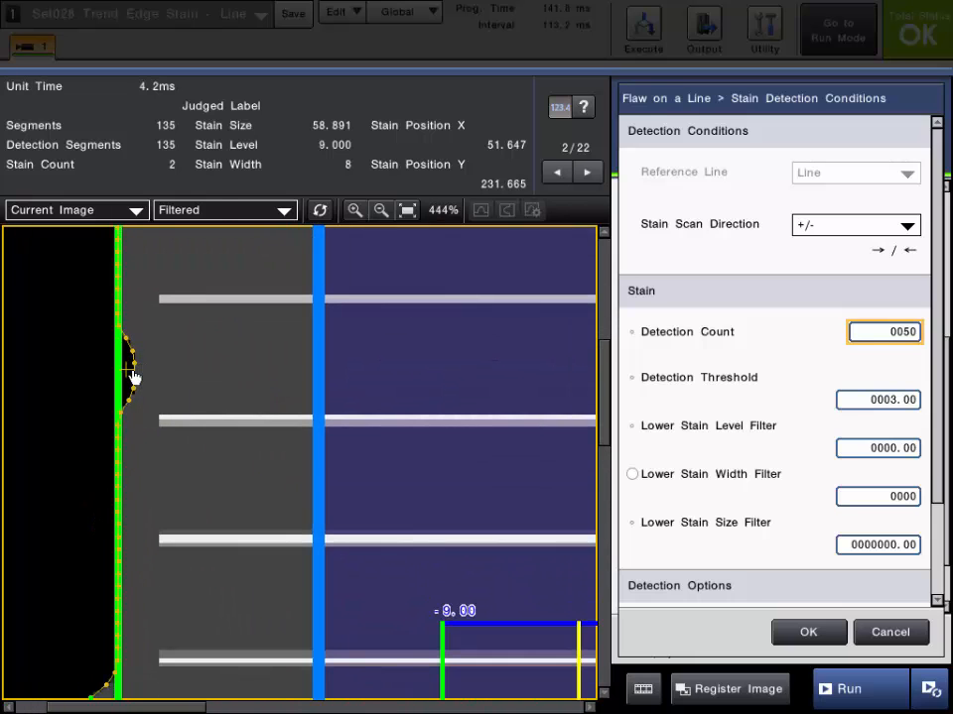
{"action": "left_click", "coordinate": [588, 174]}
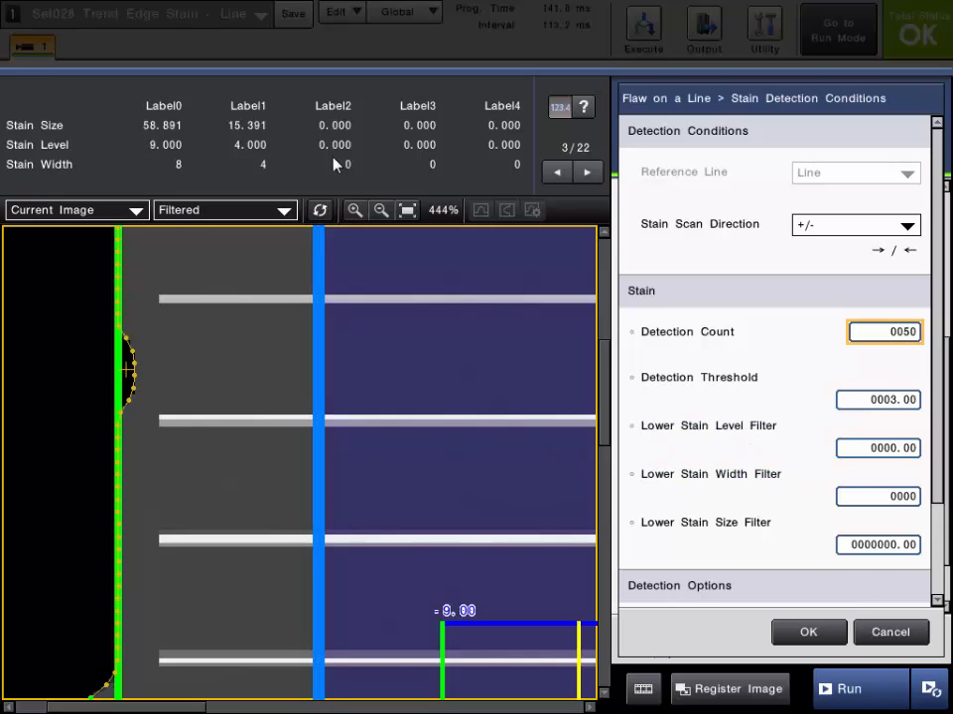
Set the Lower Stain Level Filter to 4
{"action": "left_click", "coordinate": [877, 450]}
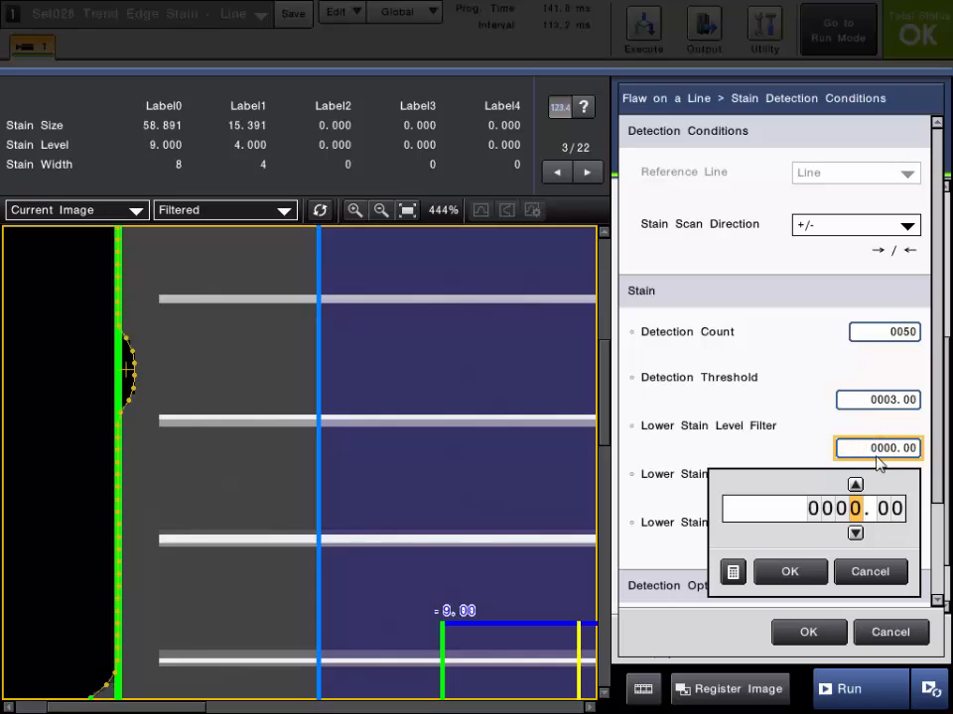
{"action": "left_click", "coordinate": [854, 485]}
{"action": "left_click", "coordinate": [854, 484]}
{"action": "left_click", "coordinate": [855, 484]}
{"action": "left_click", "coordinate": [854, 484]}
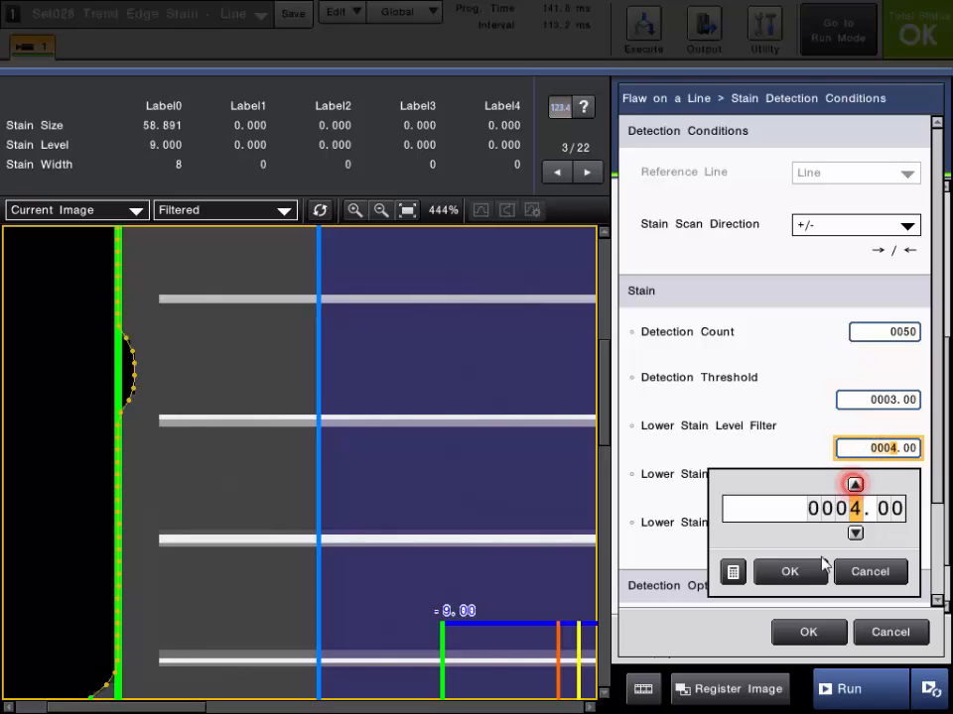
{"action": "left_click", "coordinate": [801, 572]}
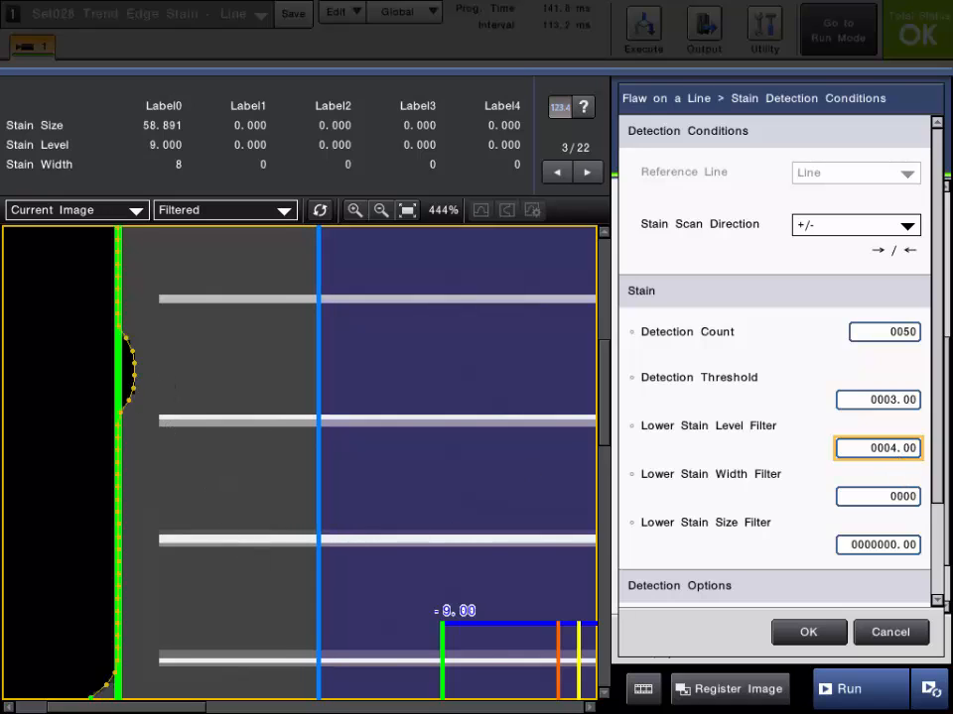
Set the Lower Stain Level Filter back to 0
{"action": "left_click", "coordinate": [859, 449]}
{"action": "left_click", "coordinate": [857, 531]}
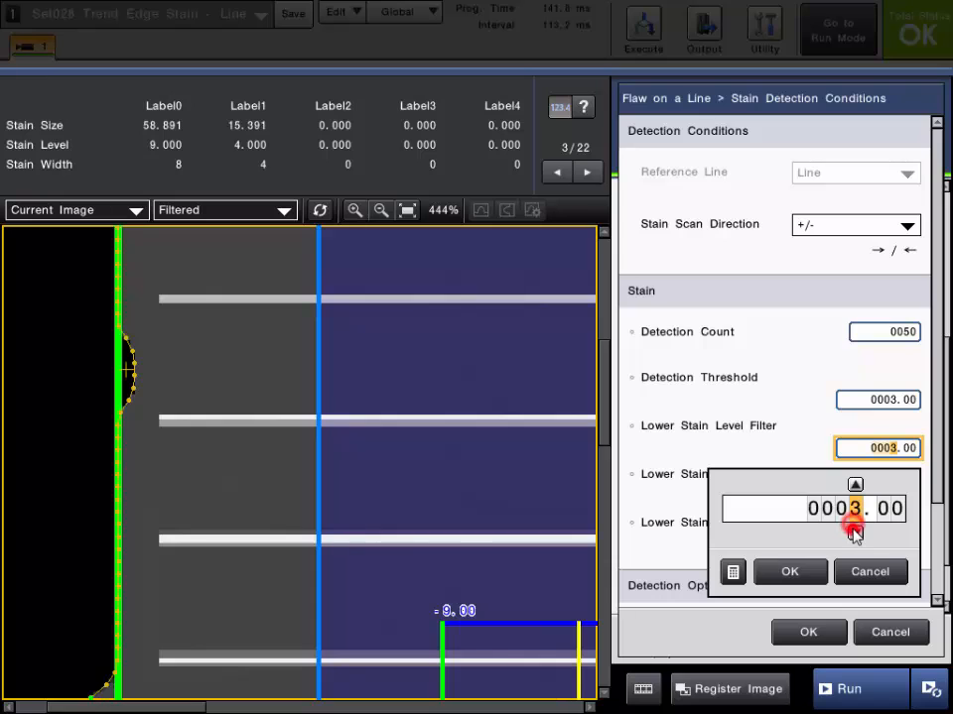
{"action": "left_click", "coordinate": [855, 531]}
{"action": "left_click", "coordinate": [855, 532]}
{"action": "left_click", "coordinate": [855, 532]}
{"action": "left_click", "coordinate": [789, 572]}
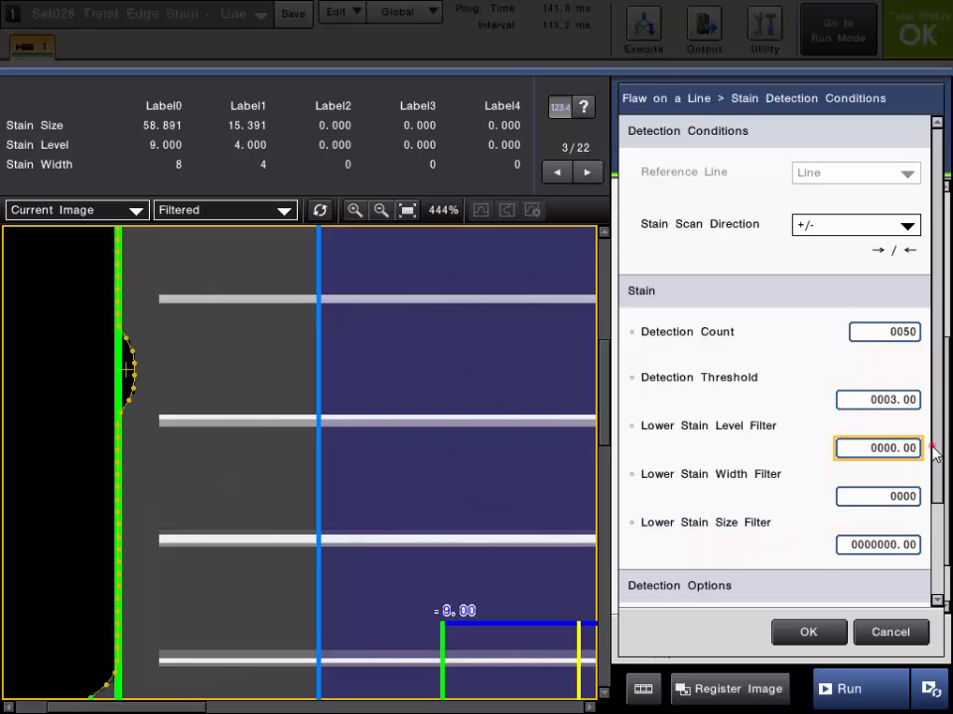
Set the Judged Label to All with detection order Stain Size: Descend, and apply the stain detection conditions
{"action": "scroll", "coordinate": [932, 451], "scroll_direction": "down", "scroll_amount": 3}
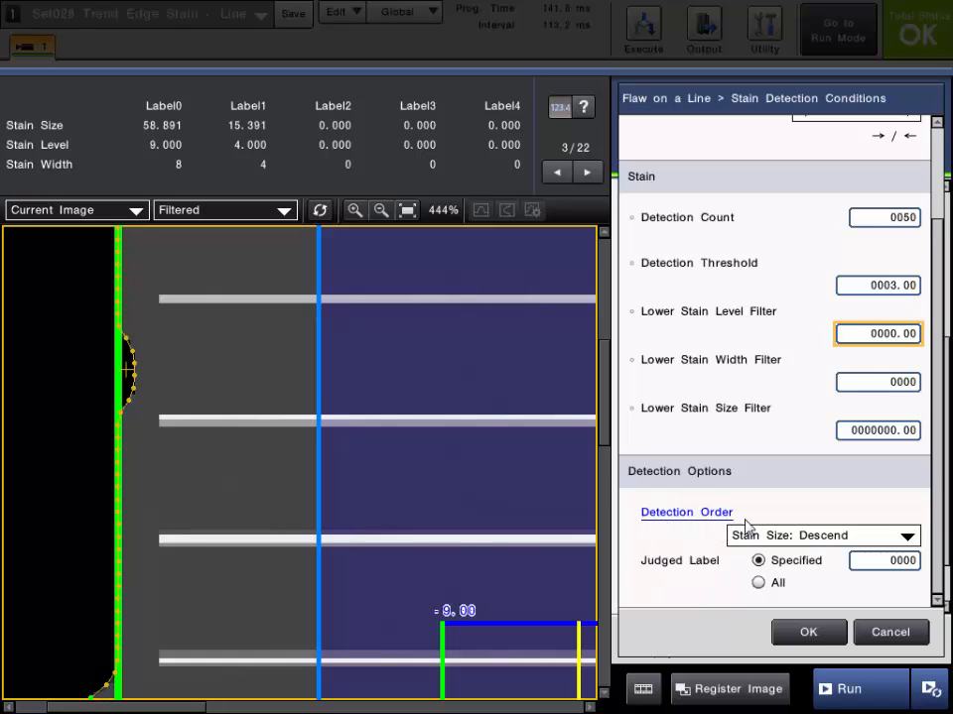
{"action": "left_click", "coordinate": [816, 537]}
{"action": "left_click", "coordinate": [814, 539]}
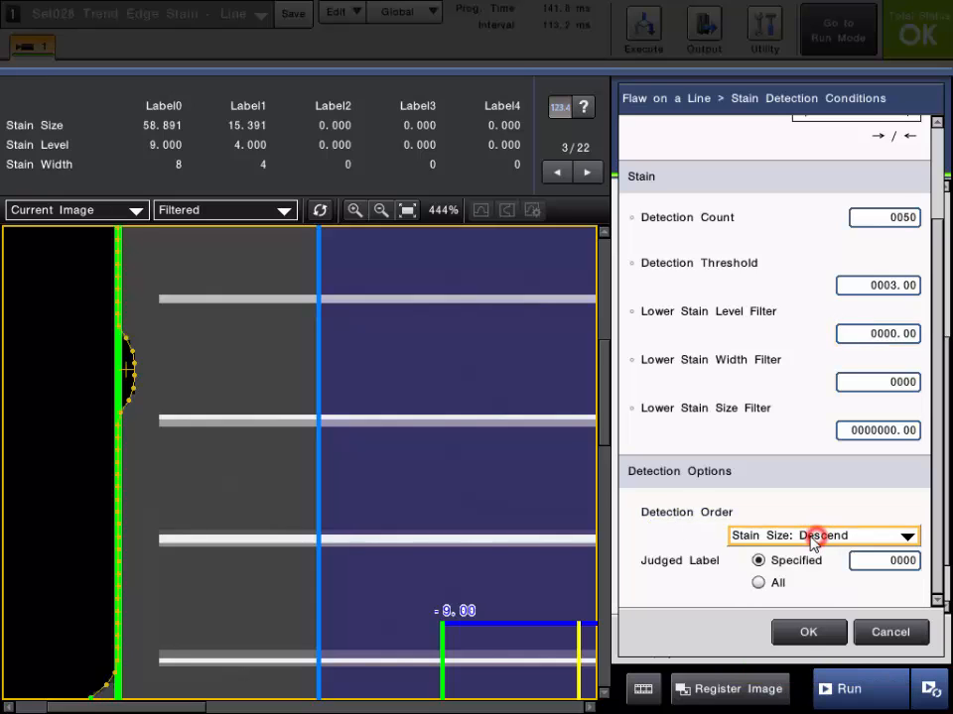
{"action": "left_click", "coordinate": [834, 538]}
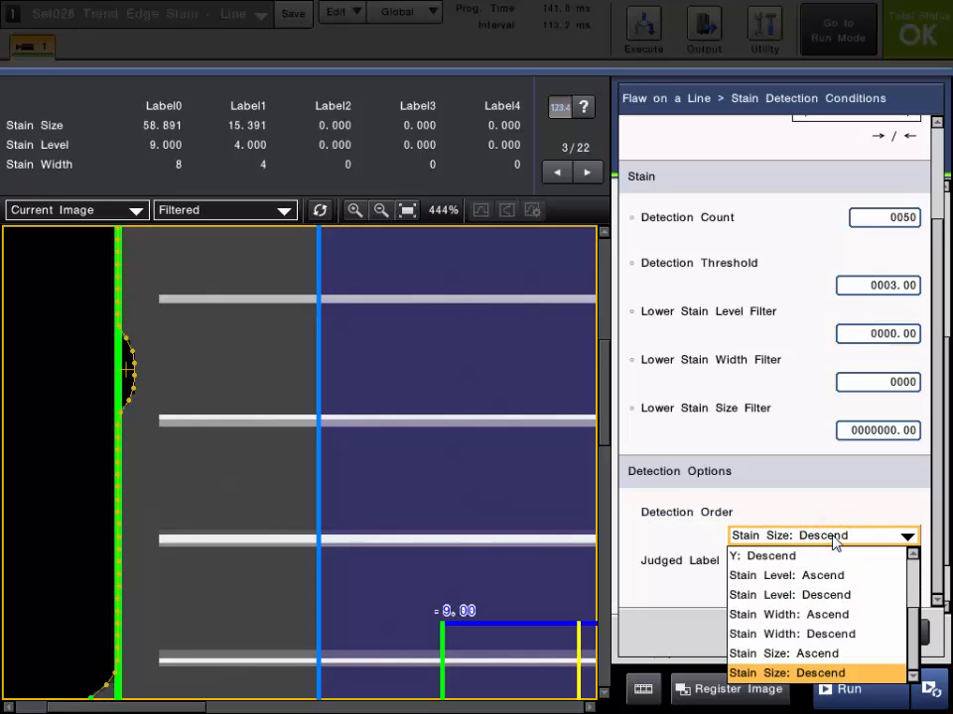
{"action": "left_click", "coordinate": [834, 538]}
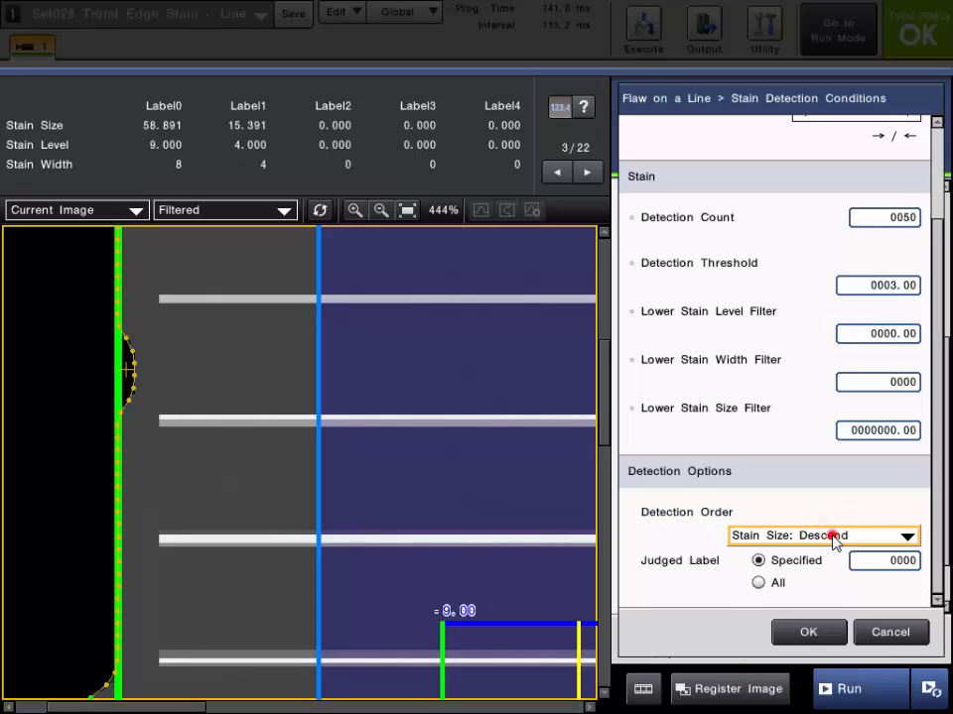
{"action": "left_click", "coordinate": [758, 585]}
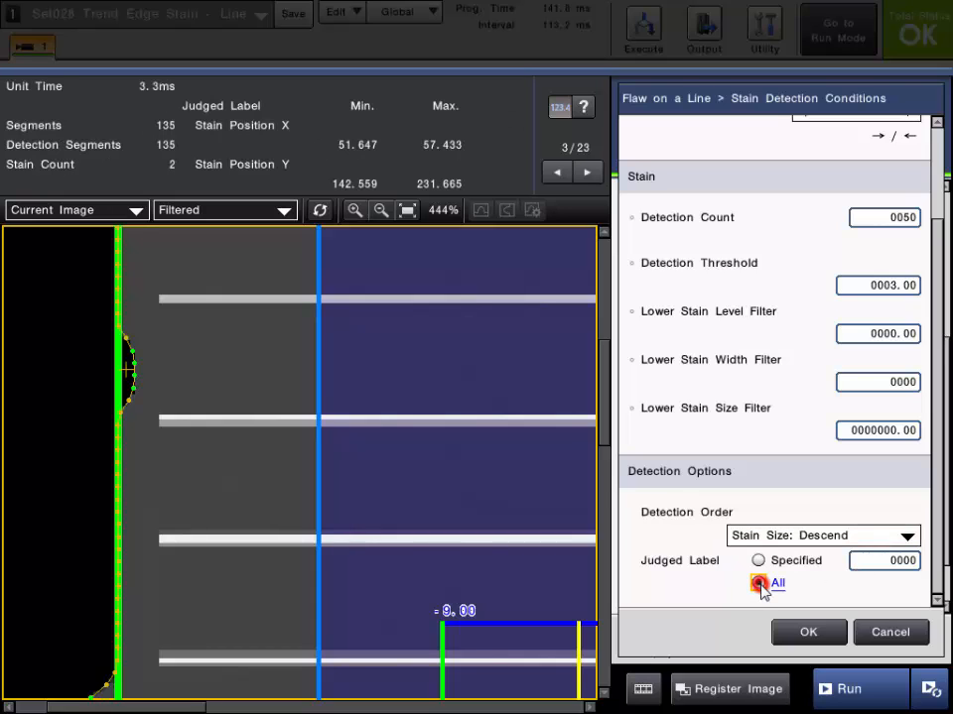
{"action": "left_click", "coordinate": [804, 633]}
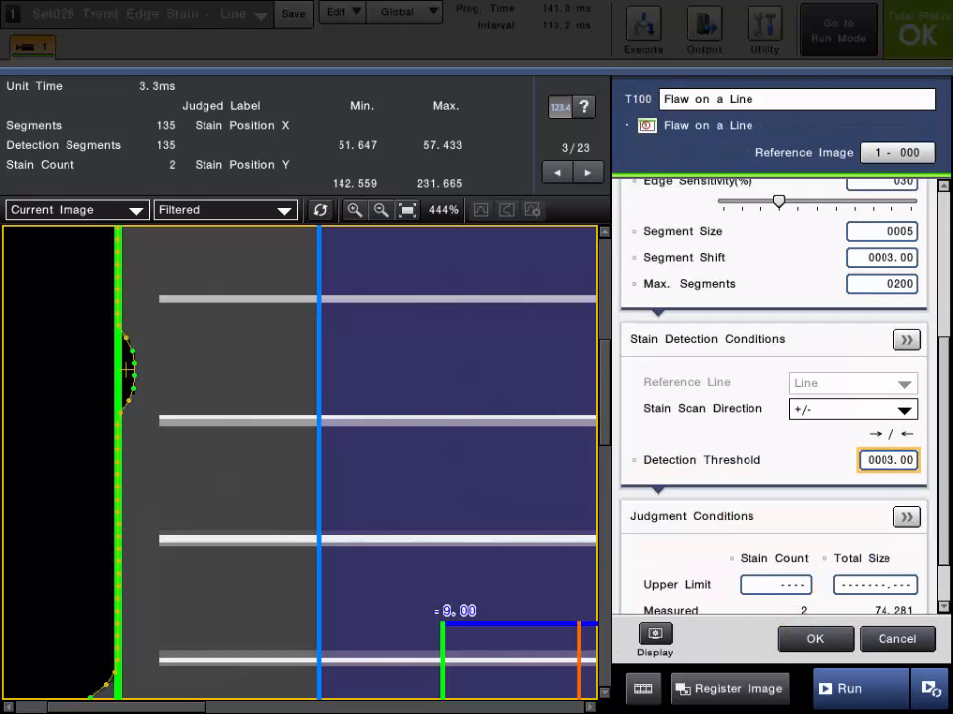
Set the Stain Count upper limit in the Judgment Conditions to 0
{"action": "left_click", "coordinate": [408, 212]}
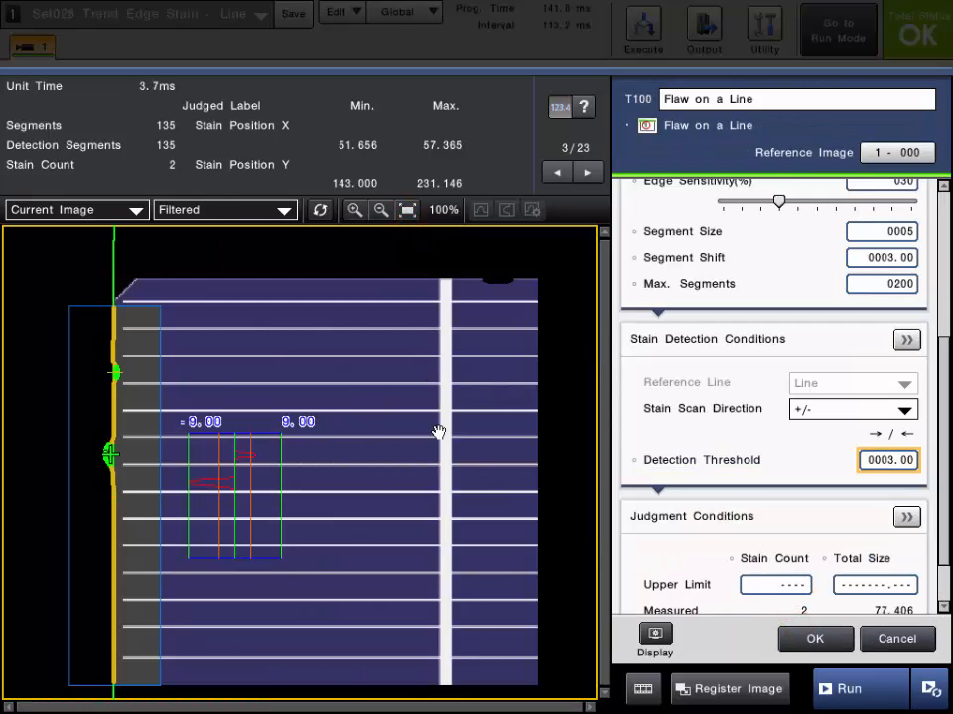
{"action": "left_click", "coordinate": [561, 176]}
{"action": "left_click", "coordinate": [561, 177]}
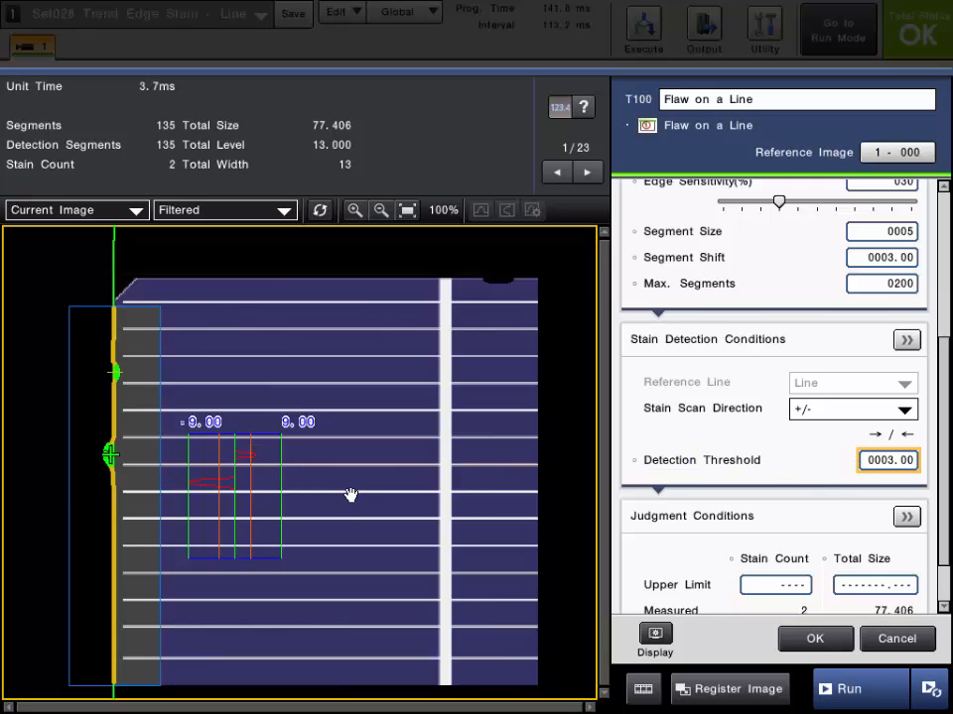
{"action": "scroll", "coordinate": [945, 377], "scroll_direction": "down", "scroll_amount": 2}
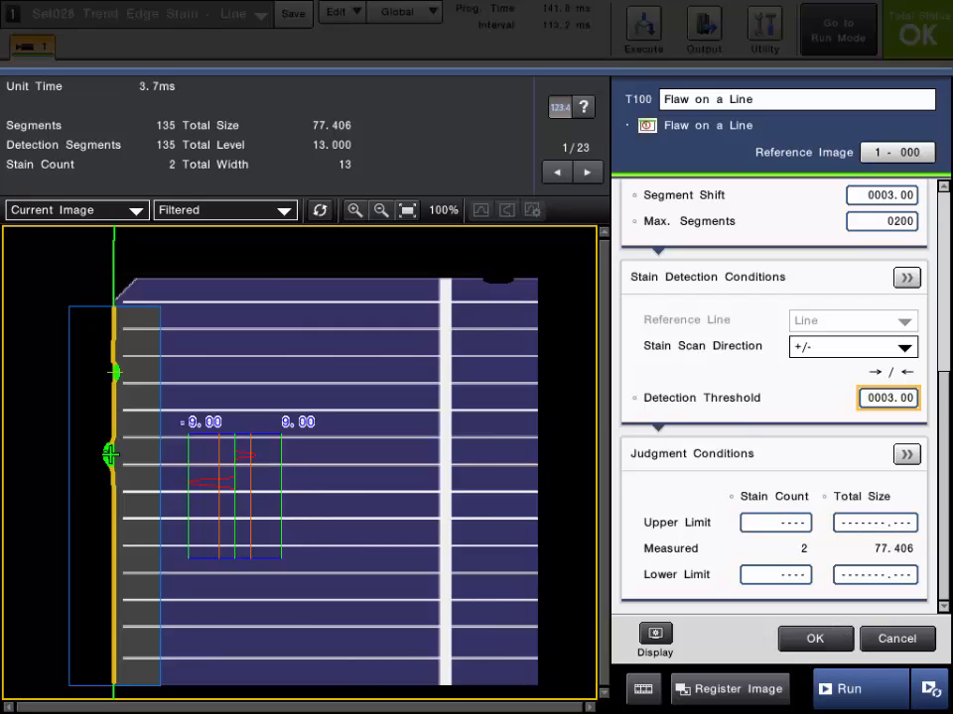
{"action": "left_click", "coordinate": [725, 455]}
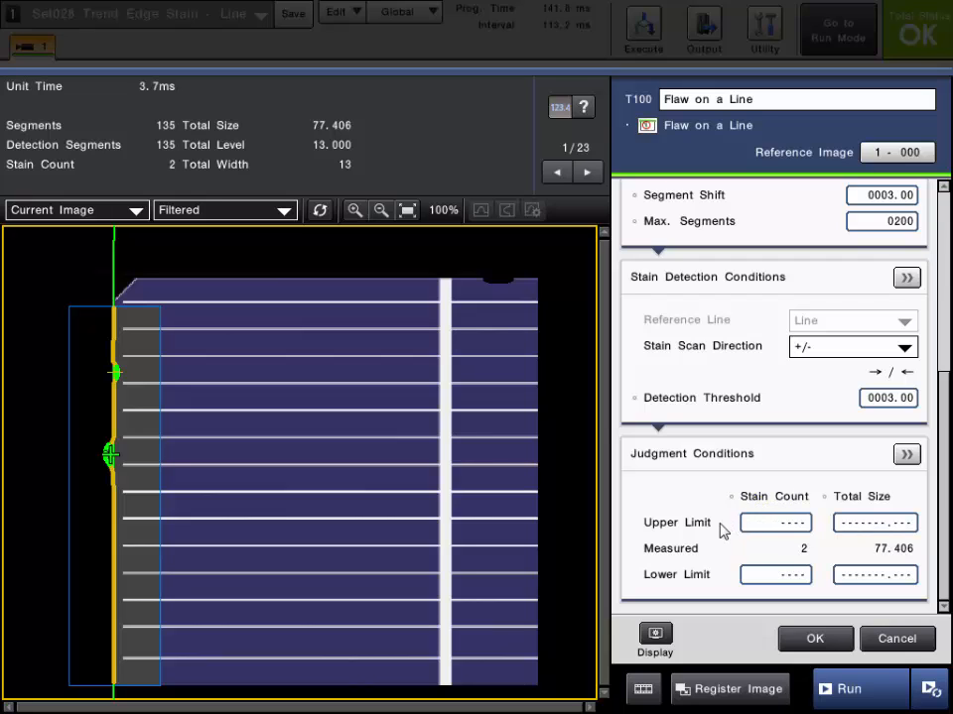
{"action": "left_click", "coordinate": [758, 523]}
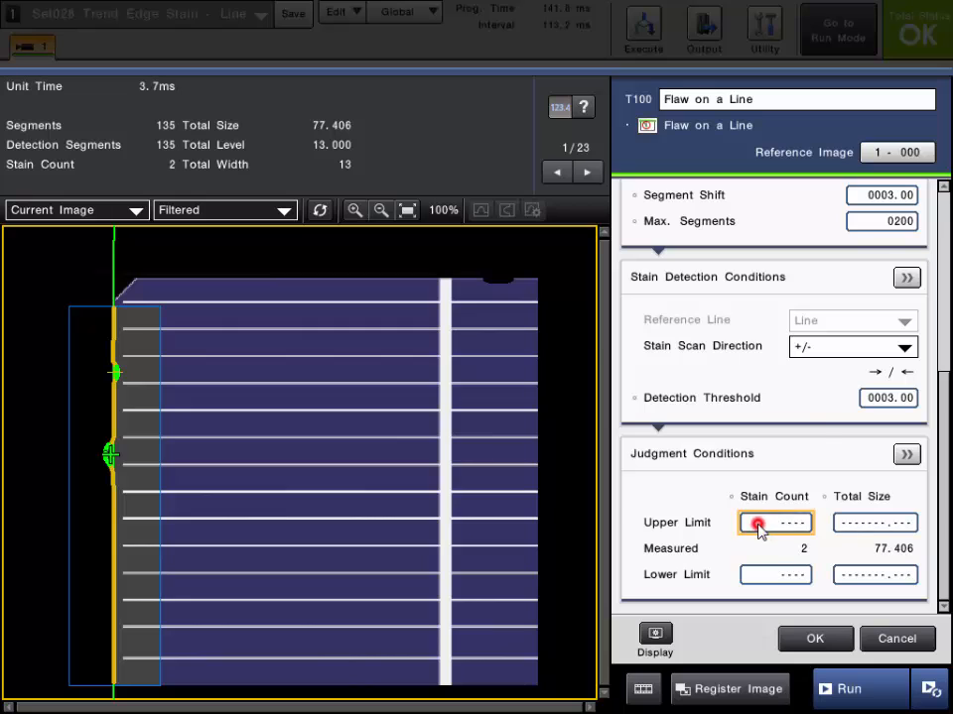
{"action": "left_click", "coordinate": [788, 409]}
{"action": "left_click", "coordinate": [788, 409]}
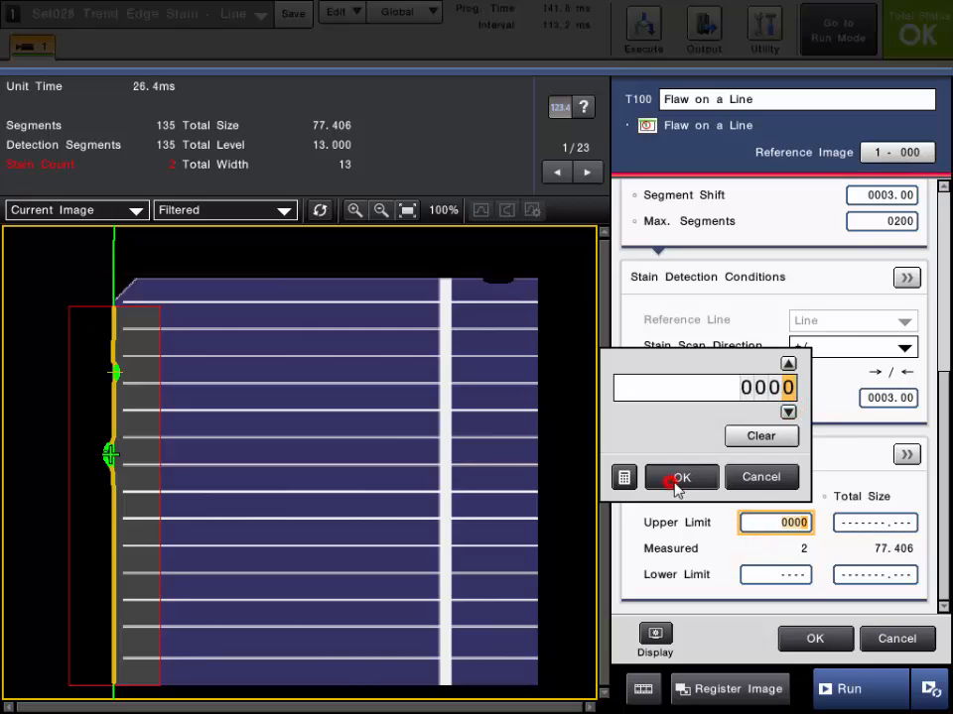
{"action": "left_click", "coordinate": [681, 478]}
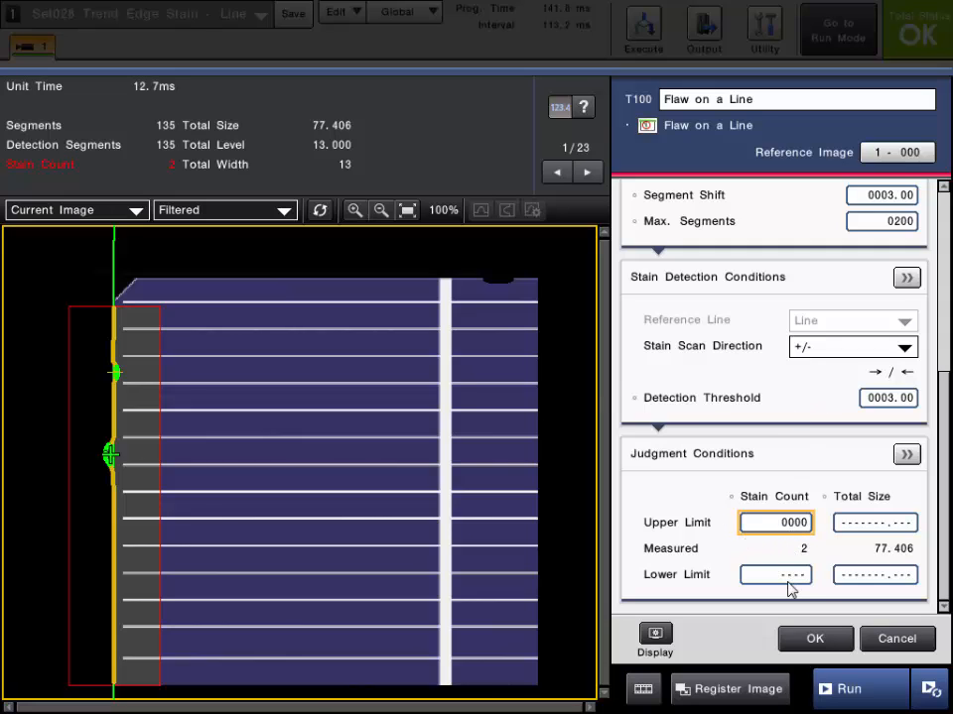
Run the inspection and review the detailed Judgment Conditions for Total Size and Stain Size
{"action": "left_click", "coordinate": [851, 689]}
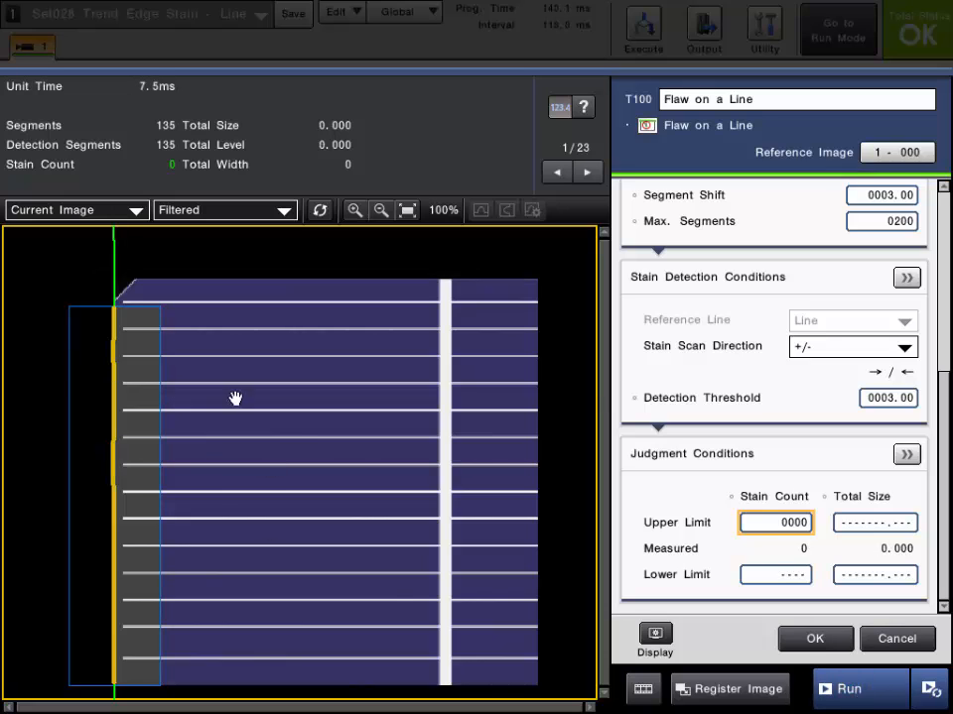
{"action": "left_click", "coordinate": [849, 695]}
{"action": "left_click", "coordinate": [867, 502]}
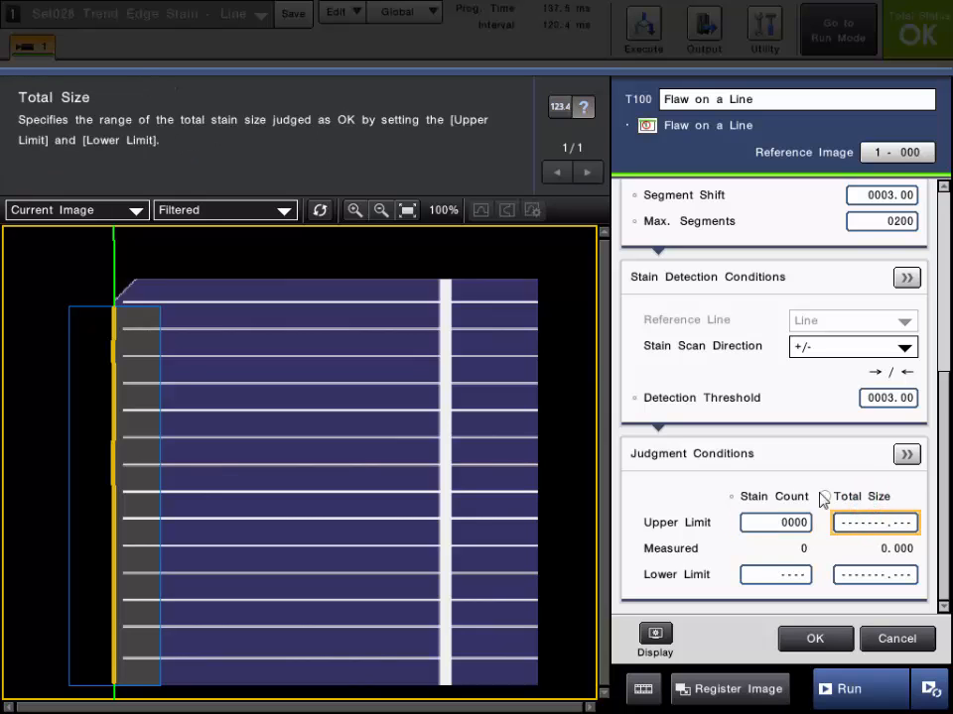
{"action": "left_click", "coordinate": [903, 453]}
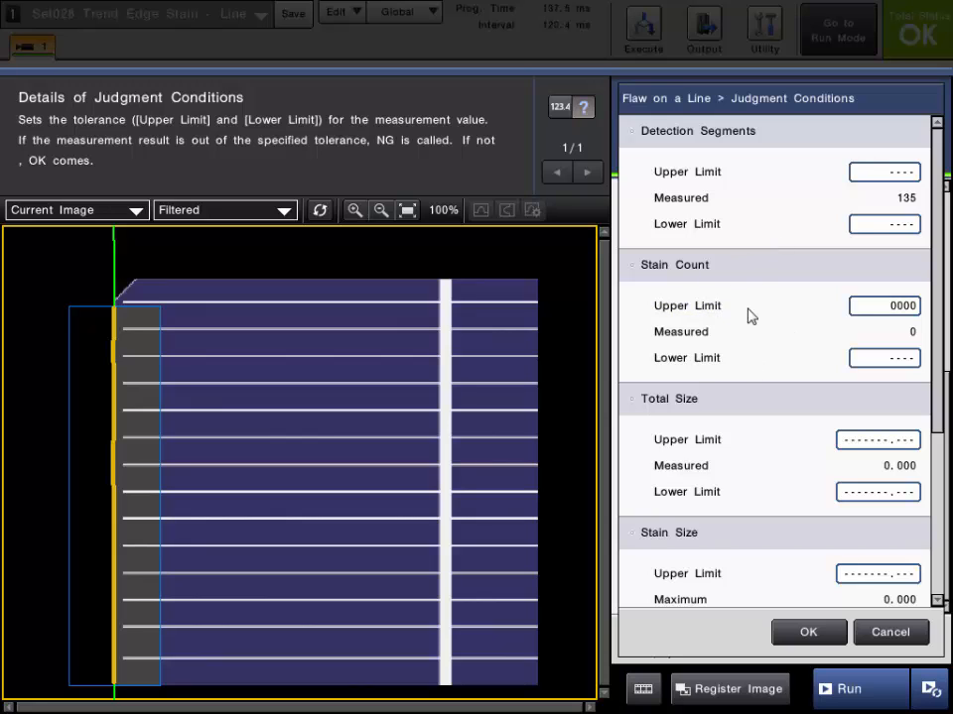
{"action": "left_click_drag", "start_coordinate": [930, 343], "coordinate": [938, 575]}
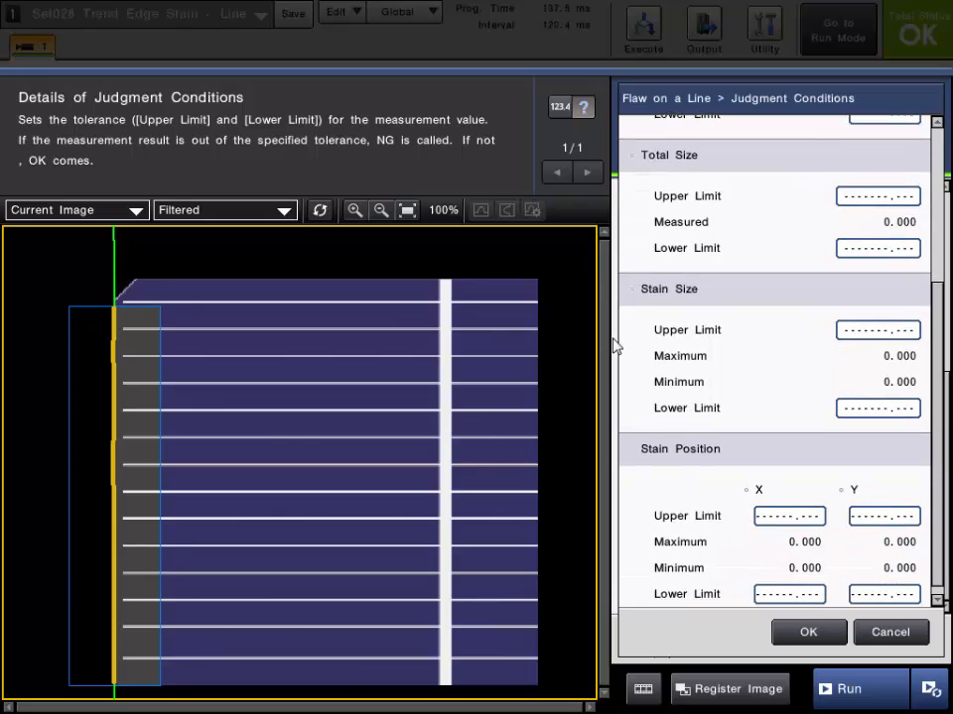
{"action": "left_click", "coordinate": [668, 297]}
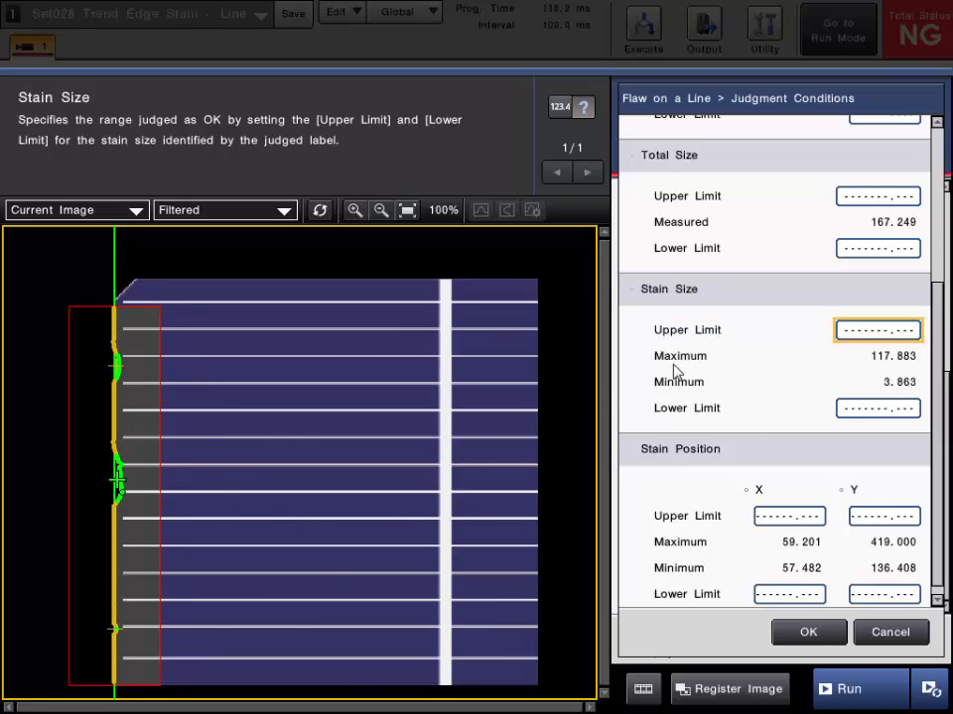
{"action": "left_click", "coordinate": [799, 632]}
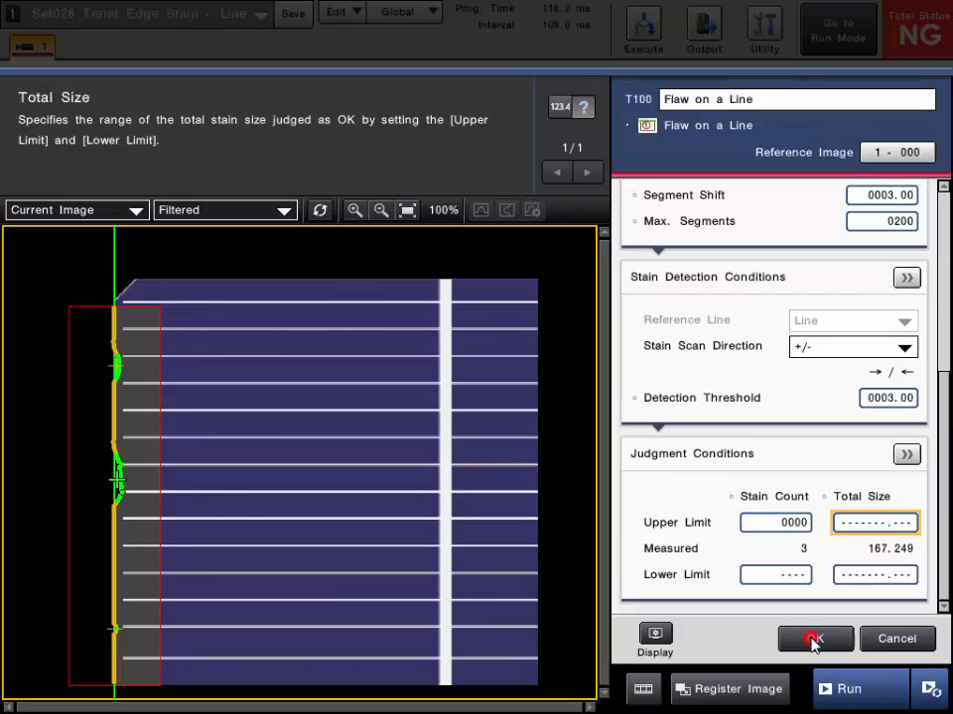
Review the detailed Stain Detection Conditions and the detailed Judgment Conditions down to Stain Position
{"action": "left_click", "coordinate": [905, 279]}
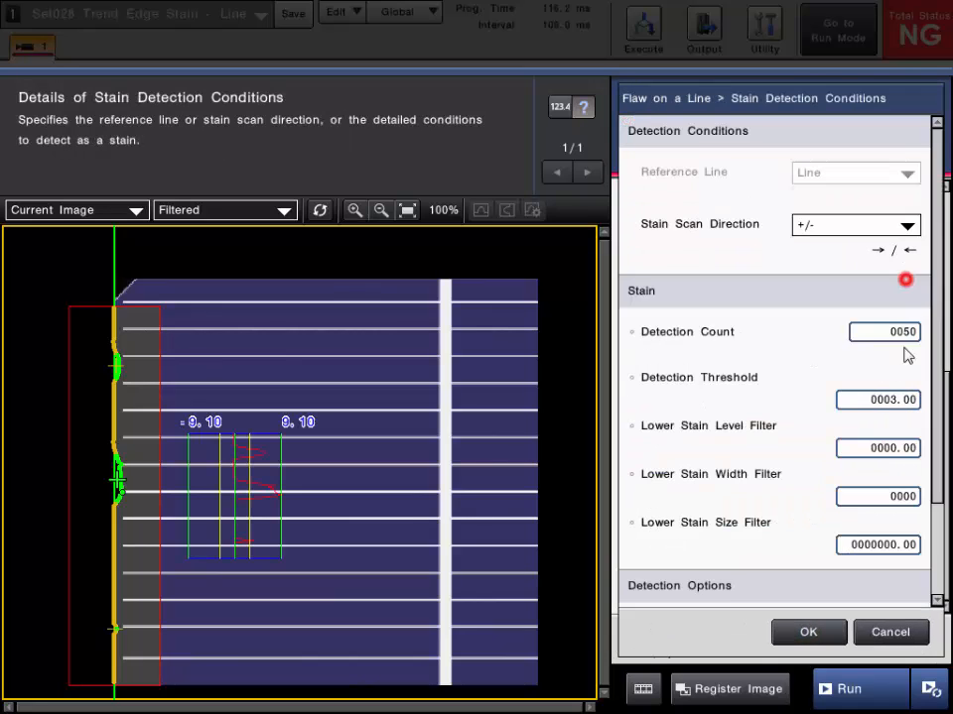
{"action": "scroll", "coordinate": [935, 387], "scroll_direction": "down", "scroll_amount": 3}
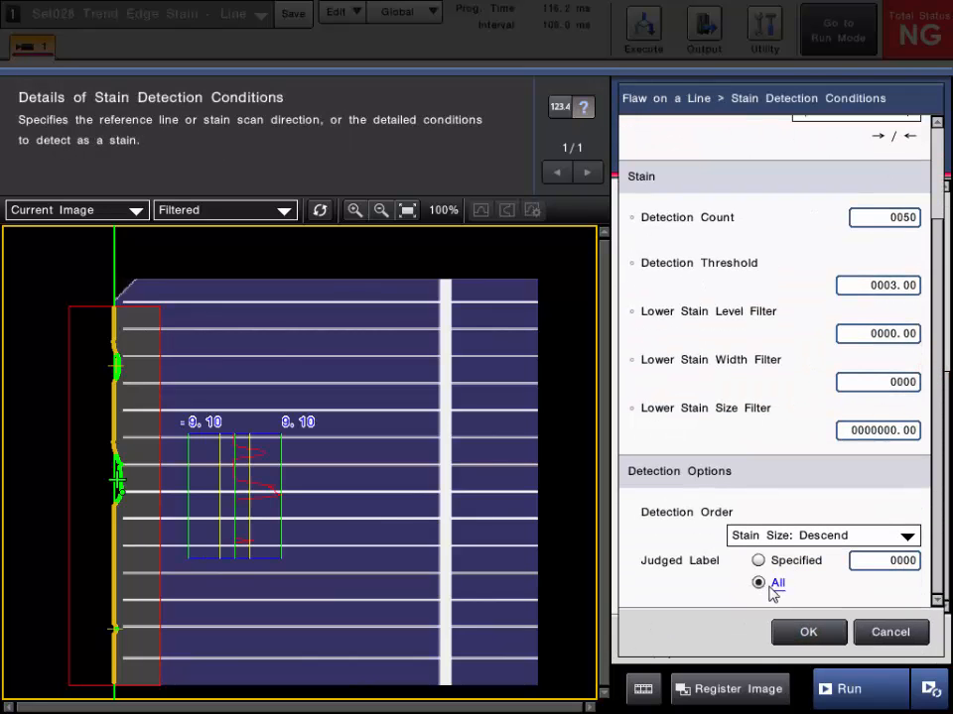
{"action": "left_click", "coordinate": [794, 632]}
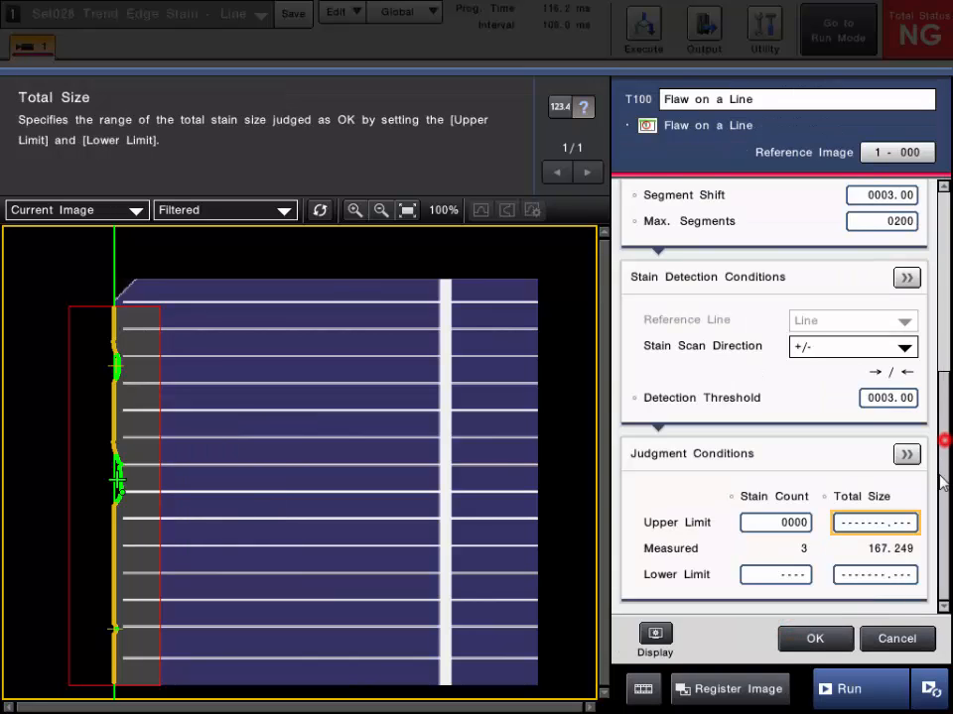
{"action": "left_click", "coordinate": [907, 455]}
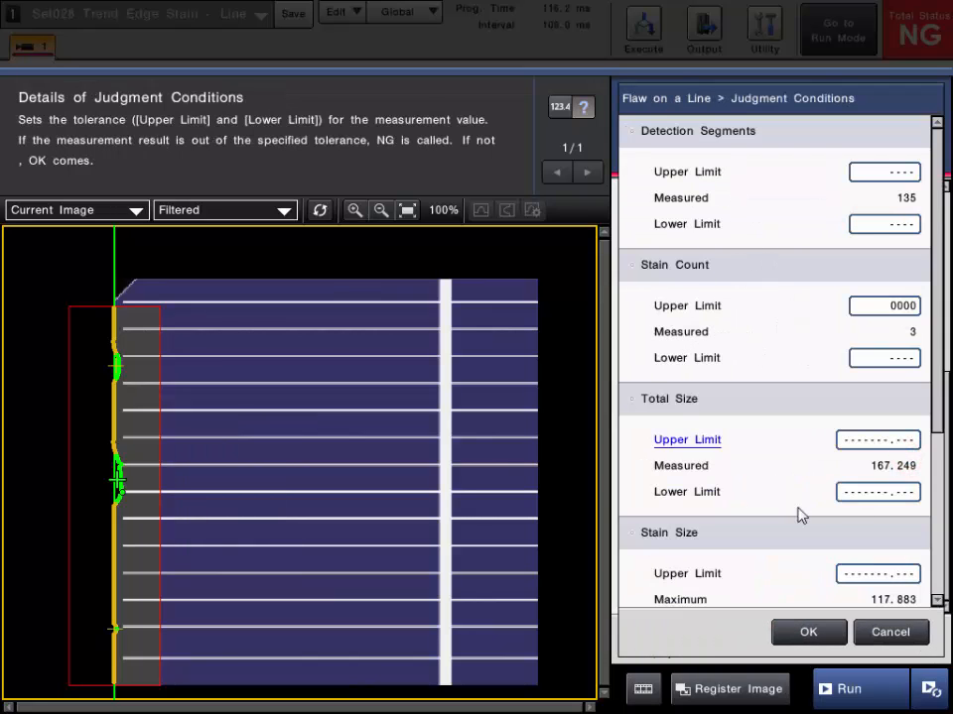
{"action": "left_click_drag", "start_coordinate": [936, 389], "coordinate": [929, 519]}
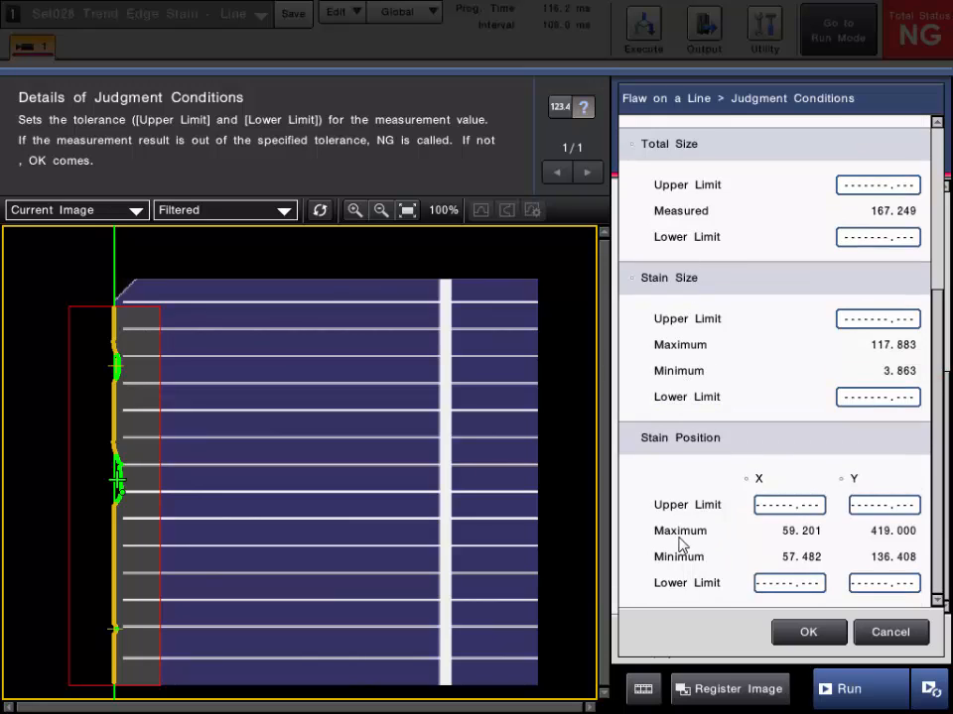
{"action": "left_click", "coordinate": [808, 632]}
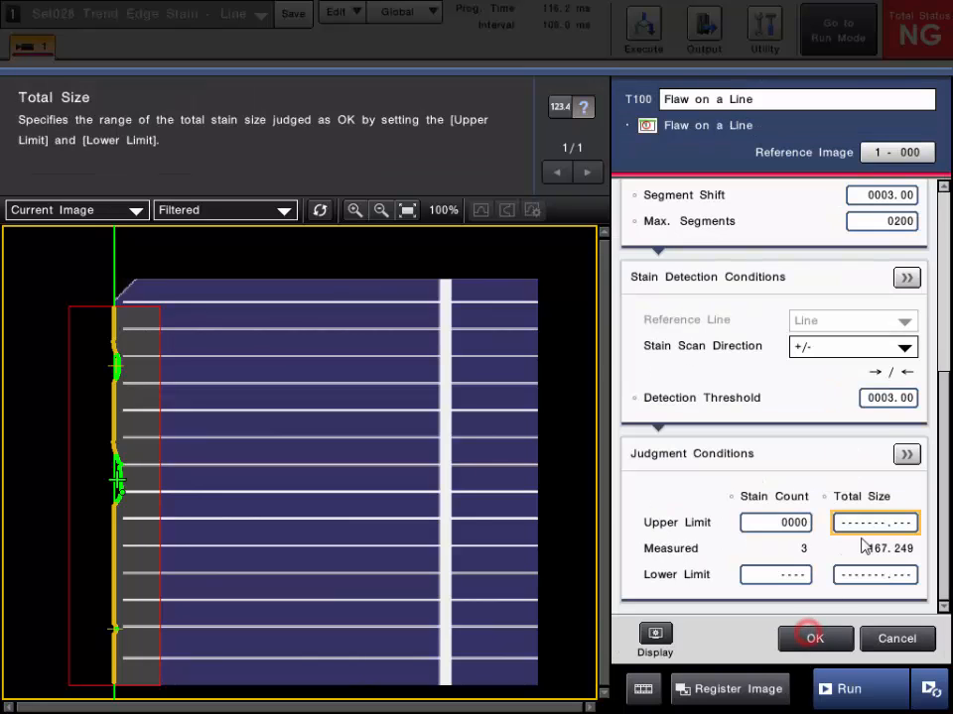
Switch the Judged Label back to Specified in the detailed Stain Detection Conditions and apply it
{"action": "left_click", "coordinate": [906, 277]}
{"action": "left_click", "coordinate": [939, 496]}
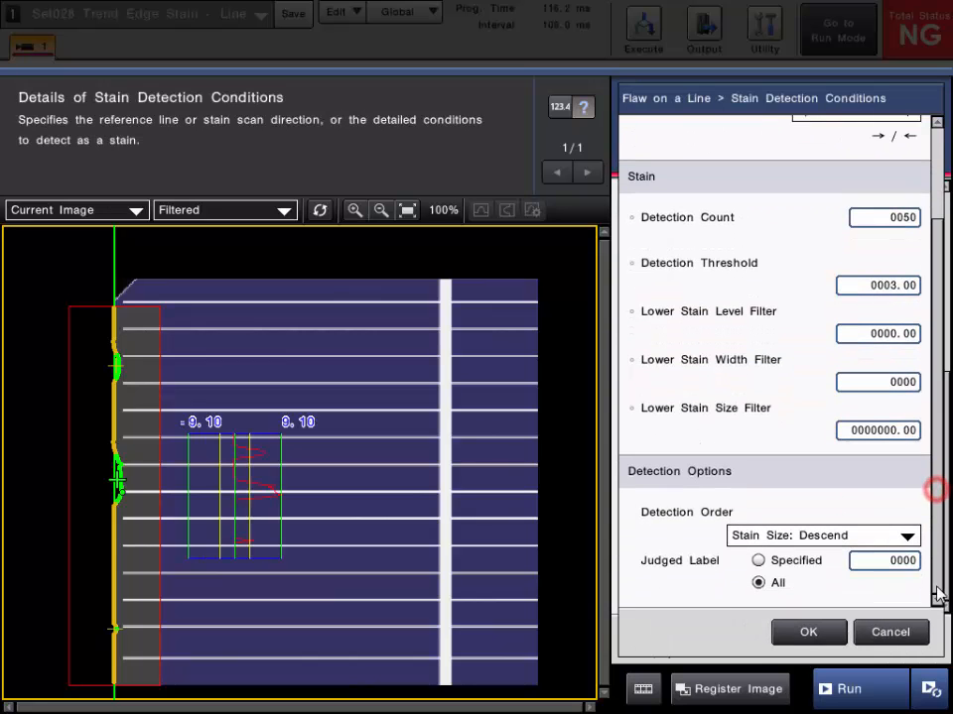
{"action": "left_click", "coordinate": [758, 560]}
{"action": "left_click", "coordinate": [792, 629]}
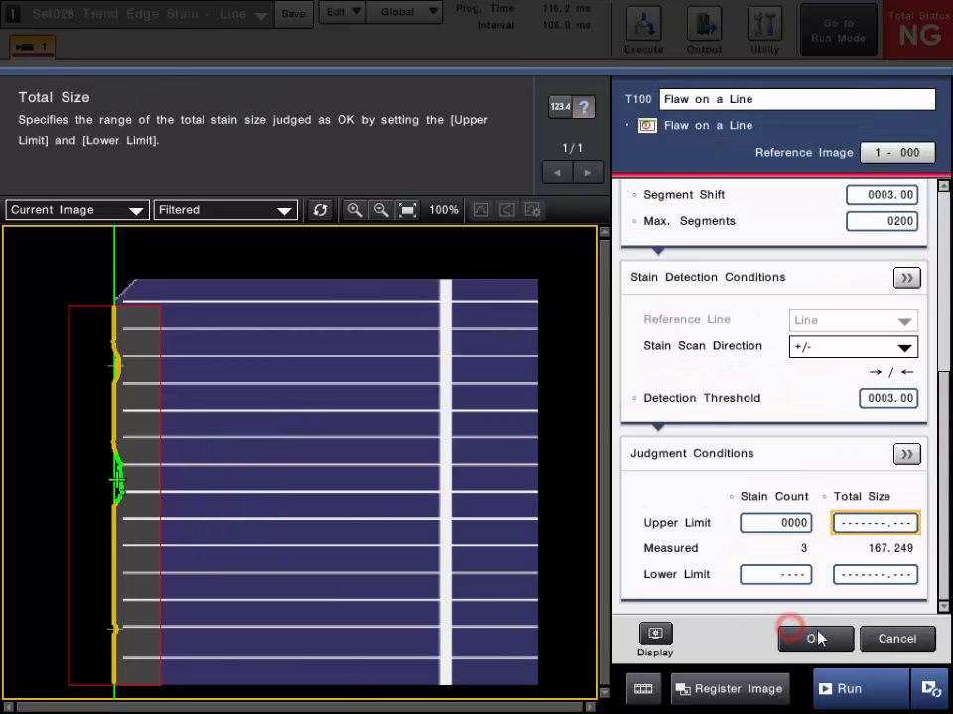
Review the detailed Judgment Conditions for Total Size, Stain Size and Stain Position
{"action": "left_click", "coordinate": [905, 453]}
{"action": "left_click", "coordinate": [941, 397]}
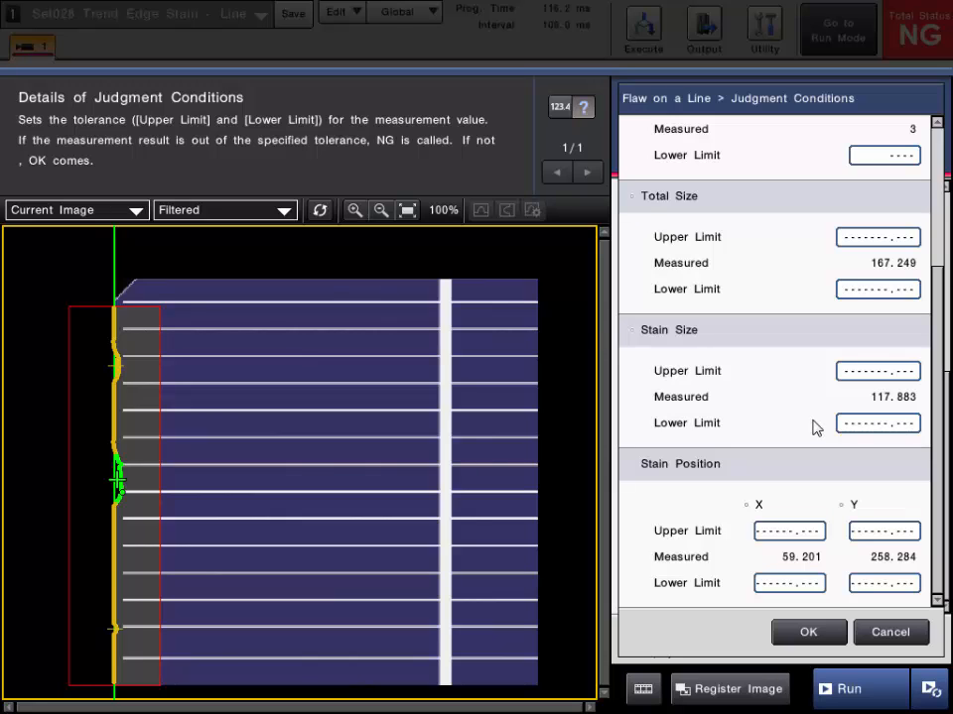
{"action": "left_click", "coordinate": [808, 633]}
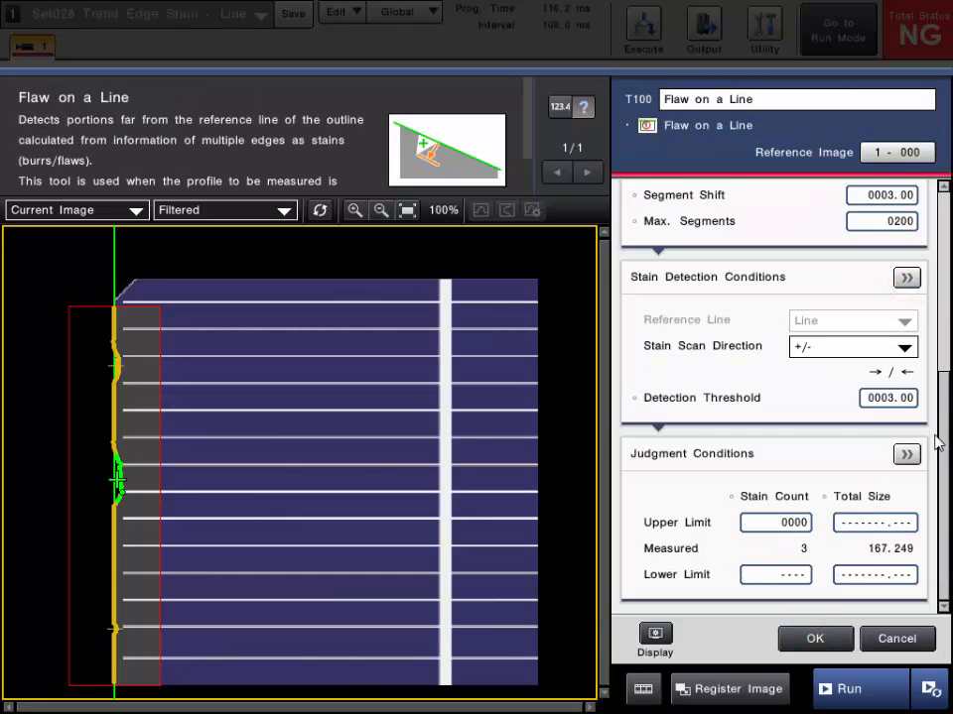
Set the Judged Label to All in the detailed Stain Detection Conditions and apply it
{"action": "left_click", "coordinate": [907, 278]}
{"action": "left_click", "coordinate": [933, 432]}
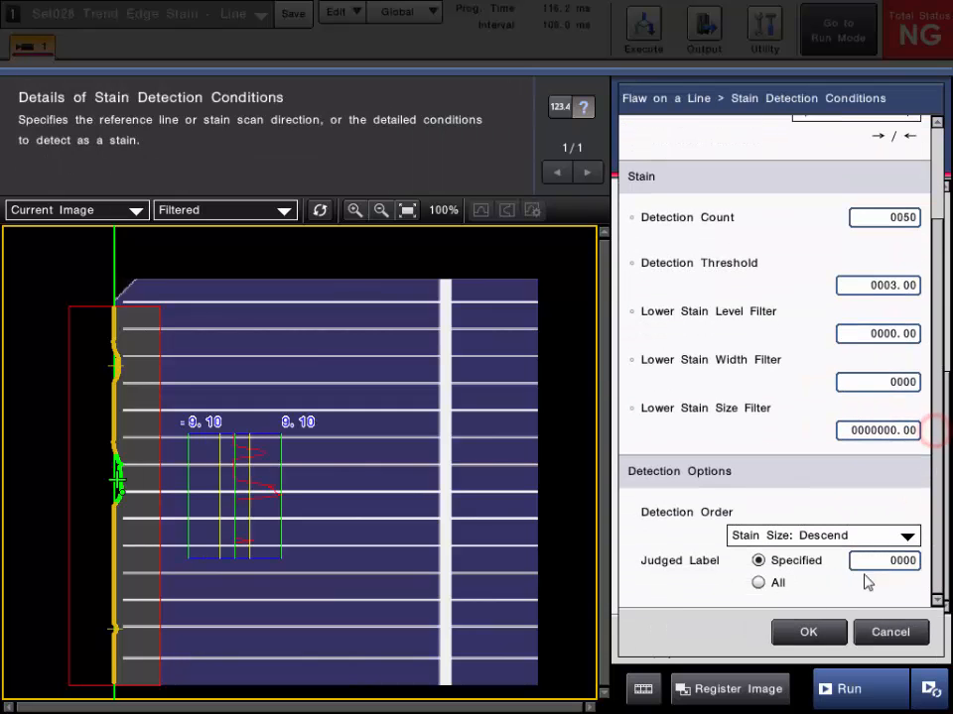
{"action": "left_click", "coordinate": [759, 583]}
{"action": "left_click", "coordinate": [796, 632]}
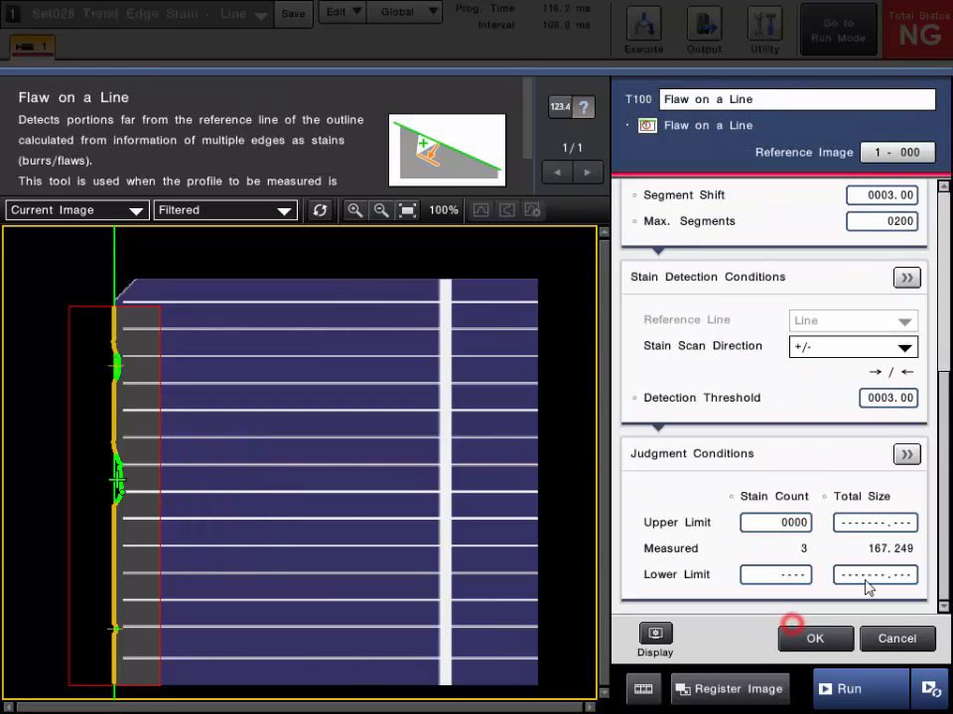
Review the detailed Judgment Conditions for the maximum and minimum stain size and position
{"action": "left_click", "coordinate": [908, 448]}
{"action": "left_click", "coordinate": [933, 432]}
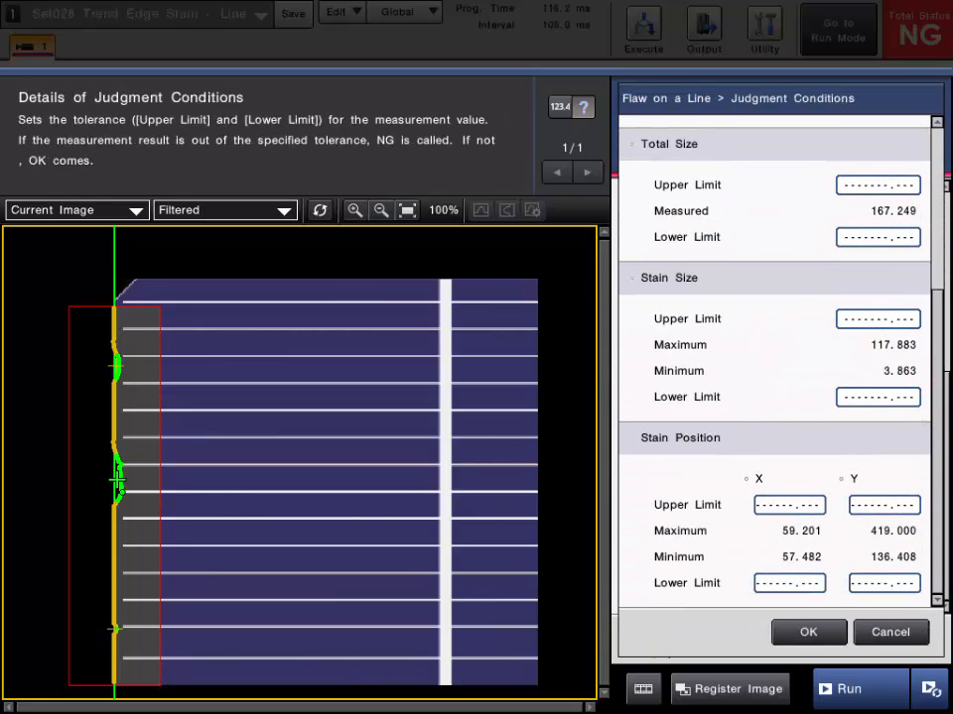
{"action": "left_click", "coordinate": [808, 632]}
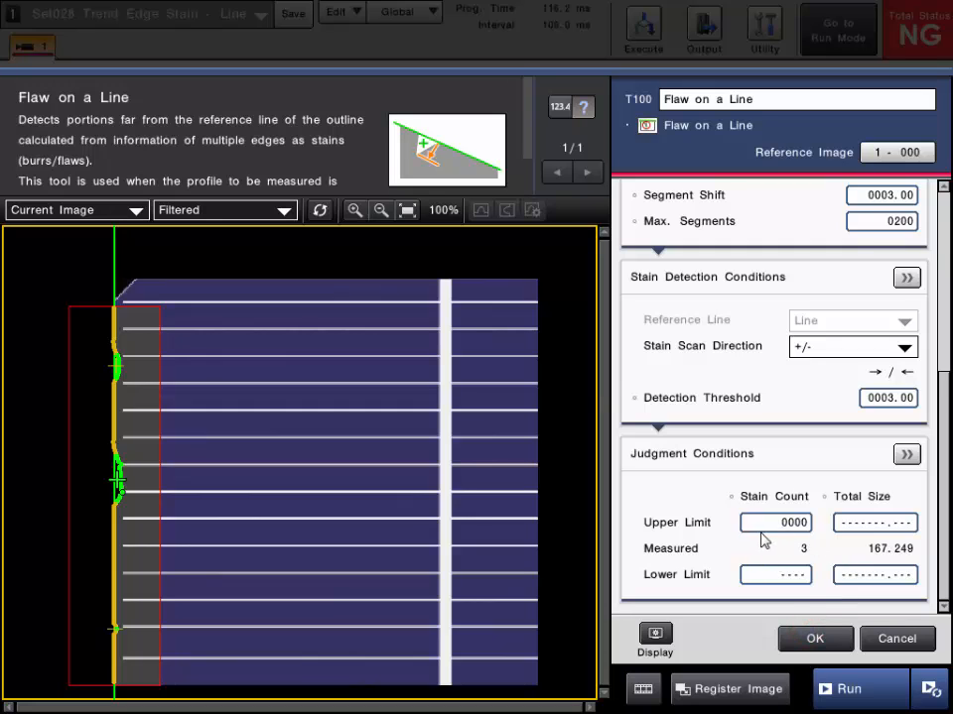
Apply the Flaw on a Line settings and run the inspection repeatedly through the saved panel images
{"action": "left_click", "coordinate": [789, 635]}
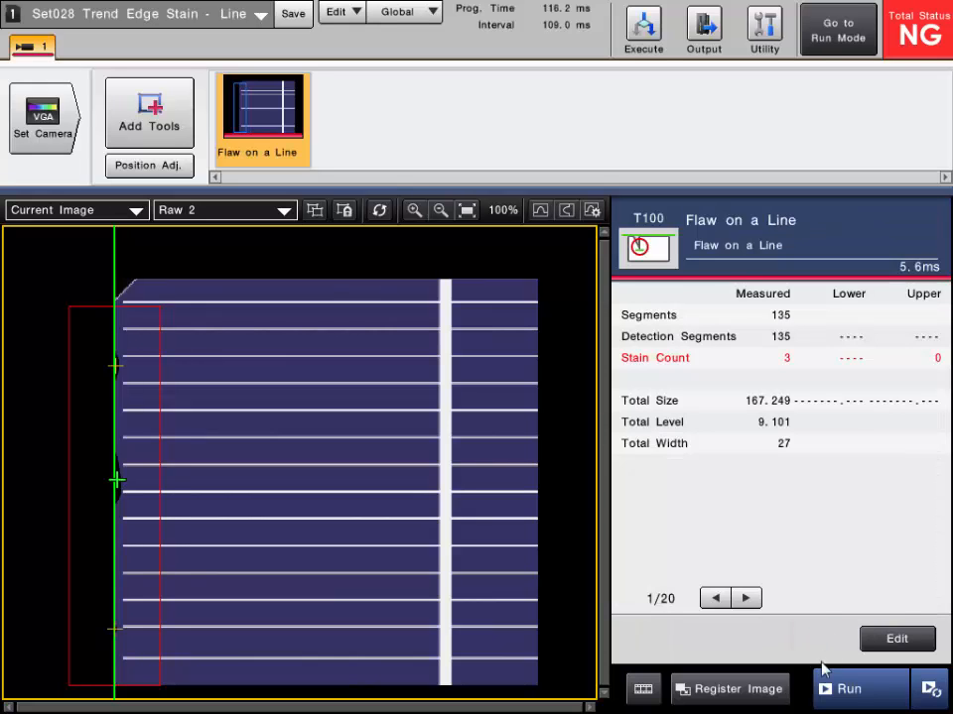
{"action": "left_click", "coordinate": [855, 699]}
{"action": "left_click", "coordinate": [855, 699]}
{"action": "left_click", "coordinate": [855, 700]}
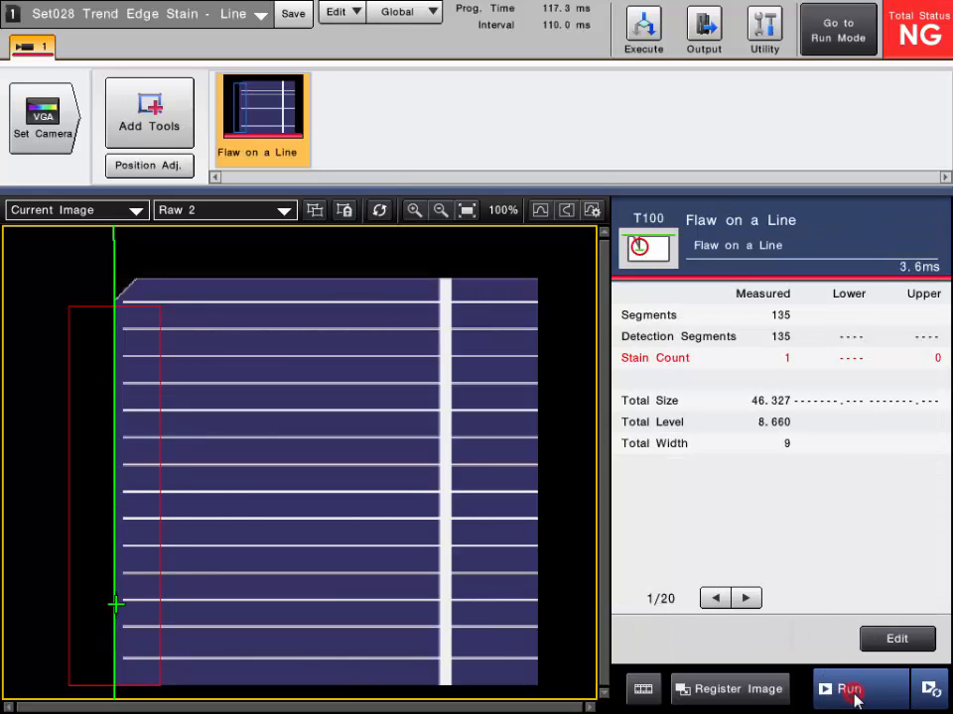
{"action": "left_click", "coordinate": [855, 700]}
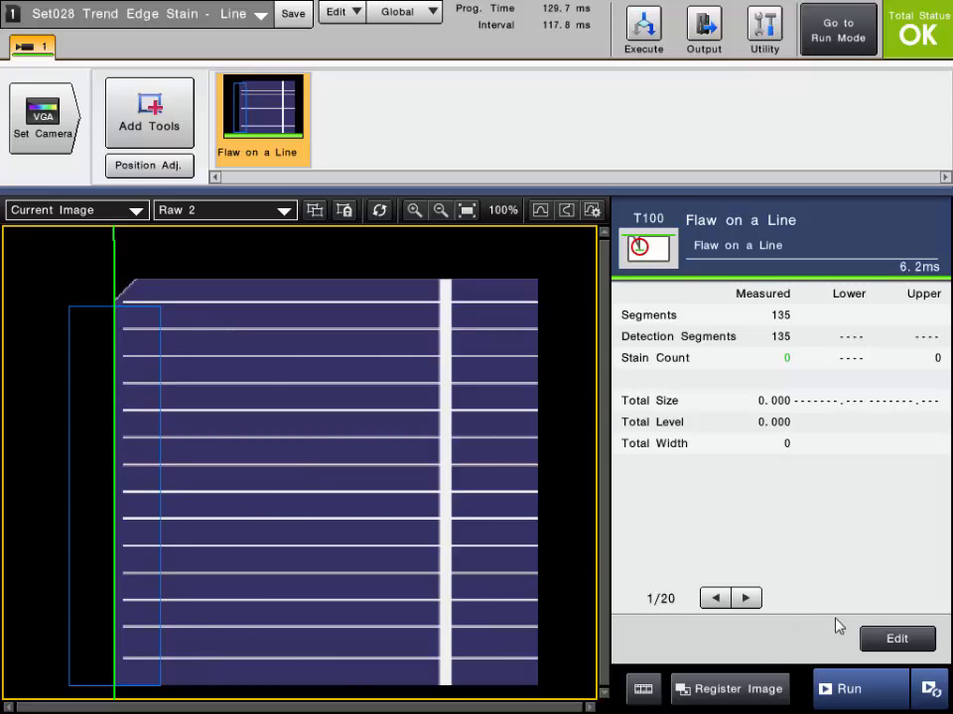
{"action": "left_click", "coordinate": [877, 690]}
{"action": "left_click", "coordinate": [872, 688]}
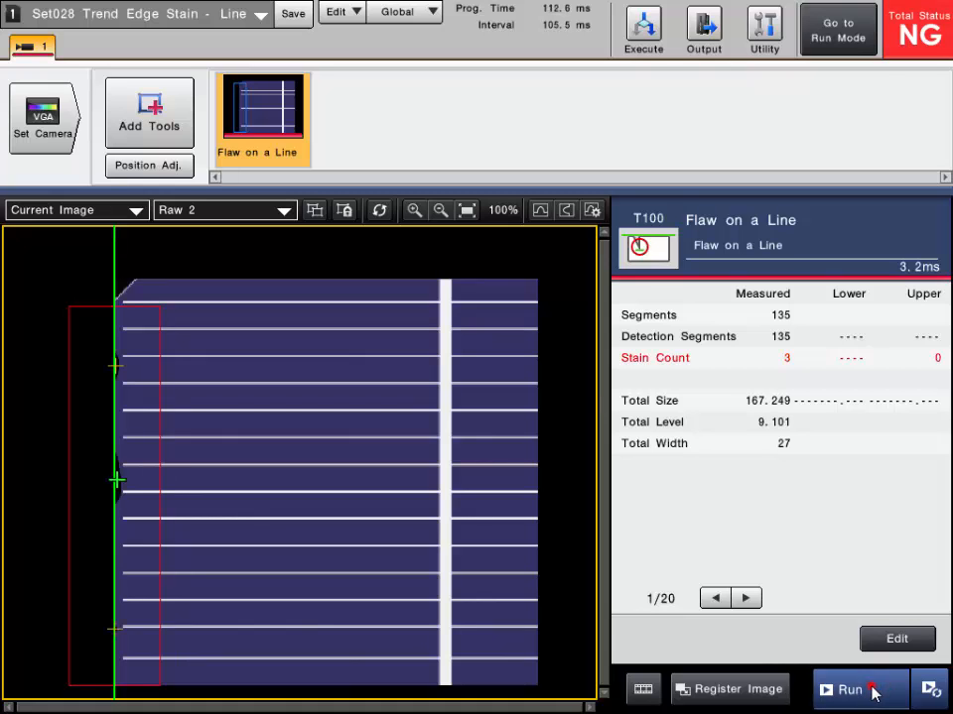
{"action": "left_click", "coordinate": [871, 687]}
{"action": "left_click", "coordinate": [871, 688]}
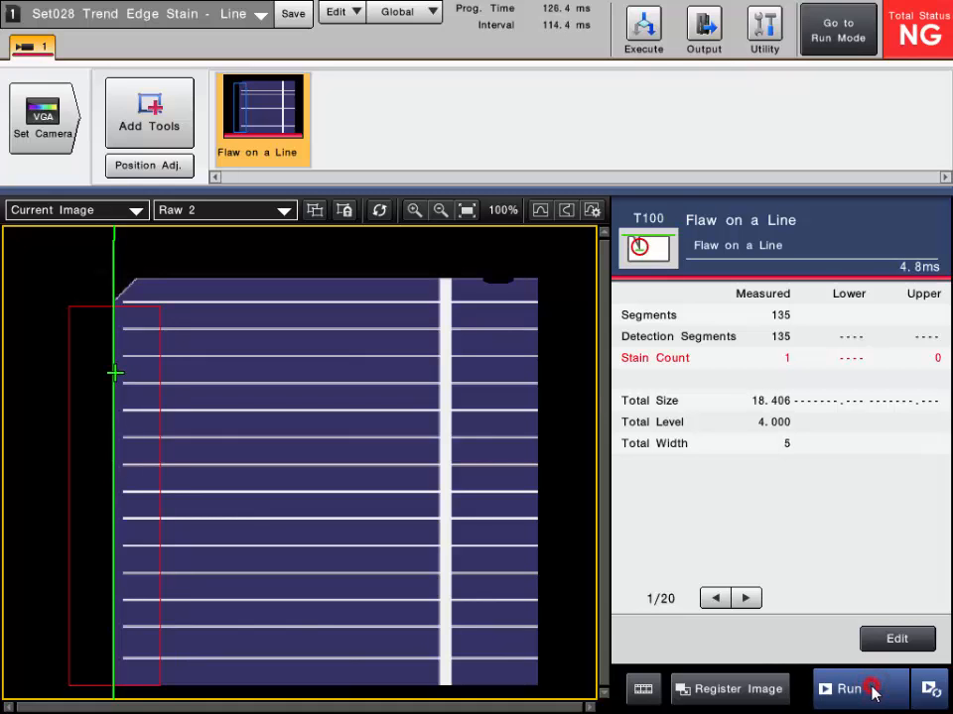
{"action": "left_click", "coordinate": [871, 688]}
{"action": "left_click", "coordinate": [871, 689]}
{"action": "left_click", "coordinate": [872, 688]}
{"action": "left_click", "coordinate": [872, 688]}
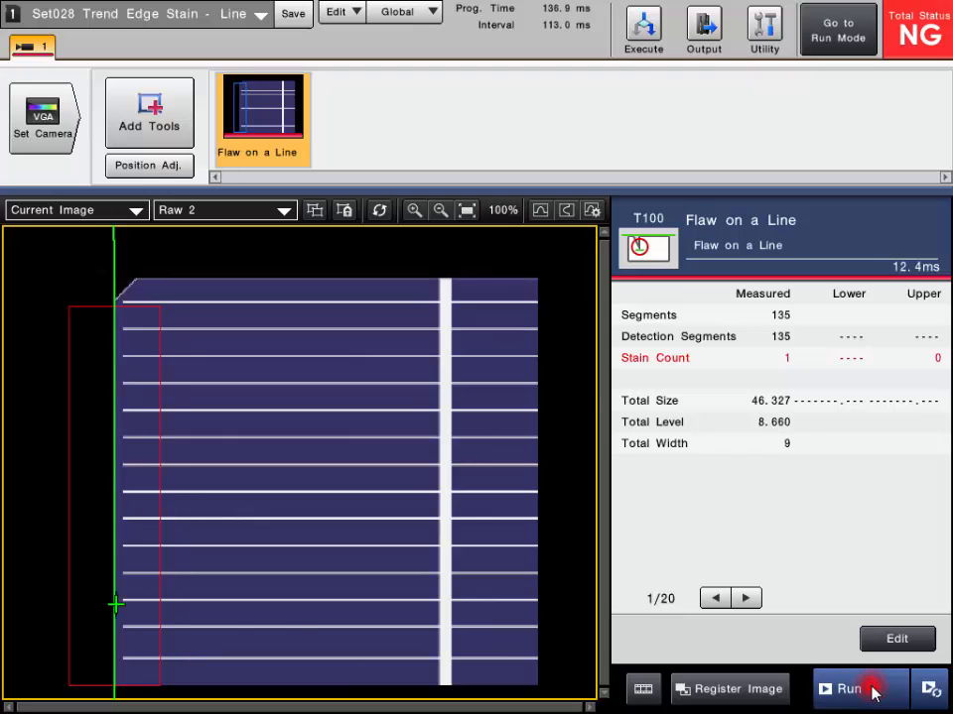
{"action": "left_click", "coordinate": [871, 689]}
{"action": "left_click", "coordinate": [871, 688]}
{"action": "left_click", "coordinate": [871, 689]}
{"action": "left_click", "coordinate": [871, 689]}
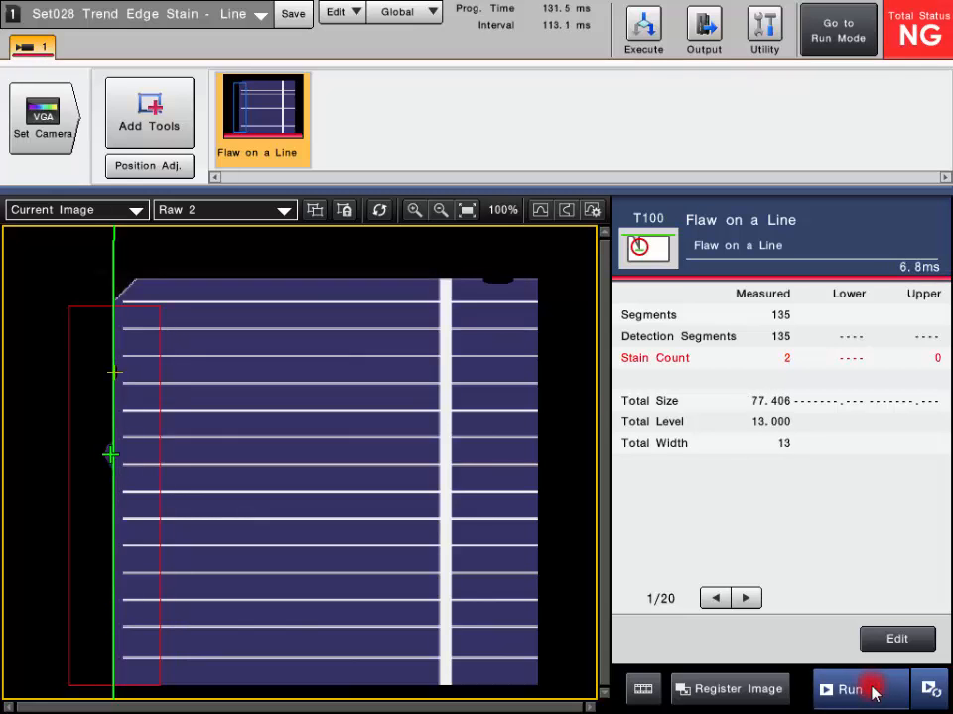
{"action": "left_click", "coordinate": [872, 688]}
{"action": "left_click", "coordinate": [871, 689]}
{"action": "left_click", "coordinate": [871, 688]}
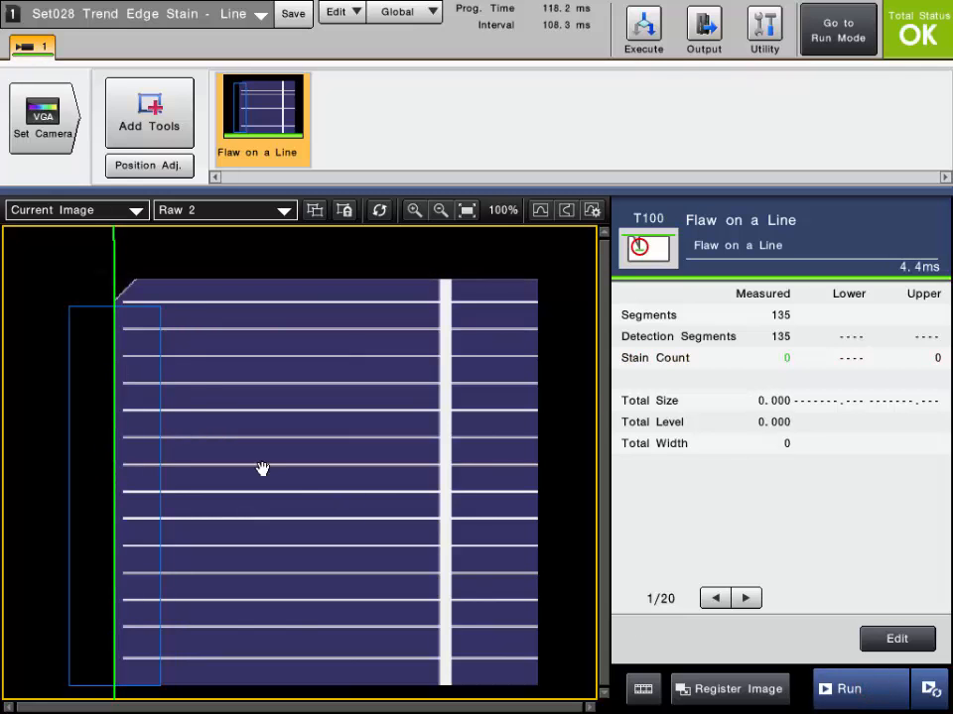
Display the filtered image and zoom in on the detected stains along the panel edge
{"action": "left_click", "coordinate": [197, 219]}
{"action": "left_click", "coordinate": [183, 268]}
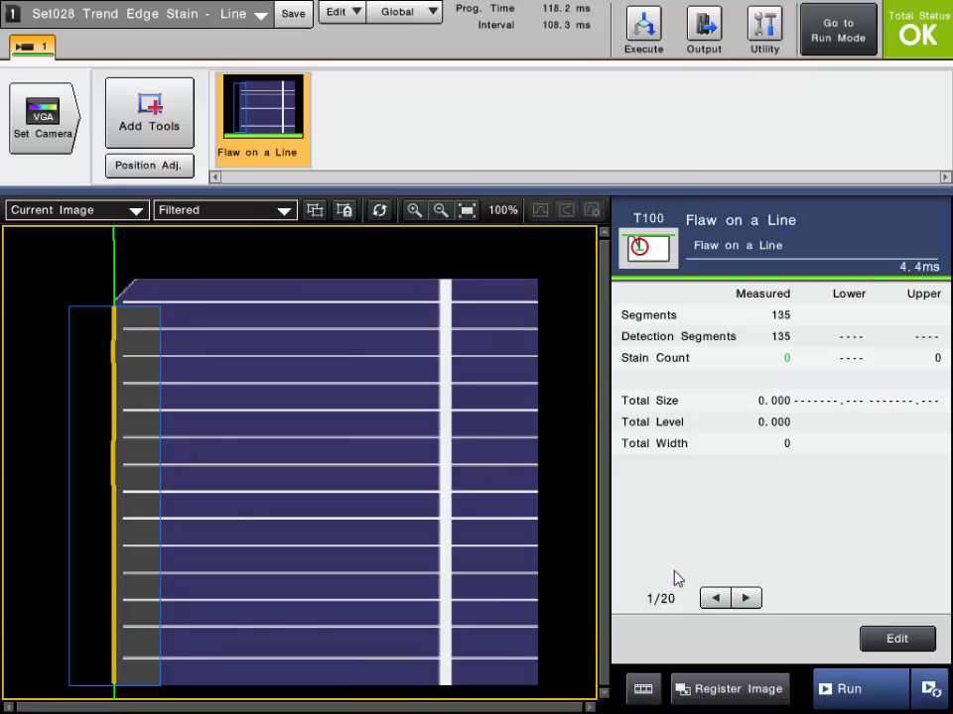
{"action": "scroll", "coordinate": [81, 366], "scroll_direction": "up", "scroll_amount": 4}
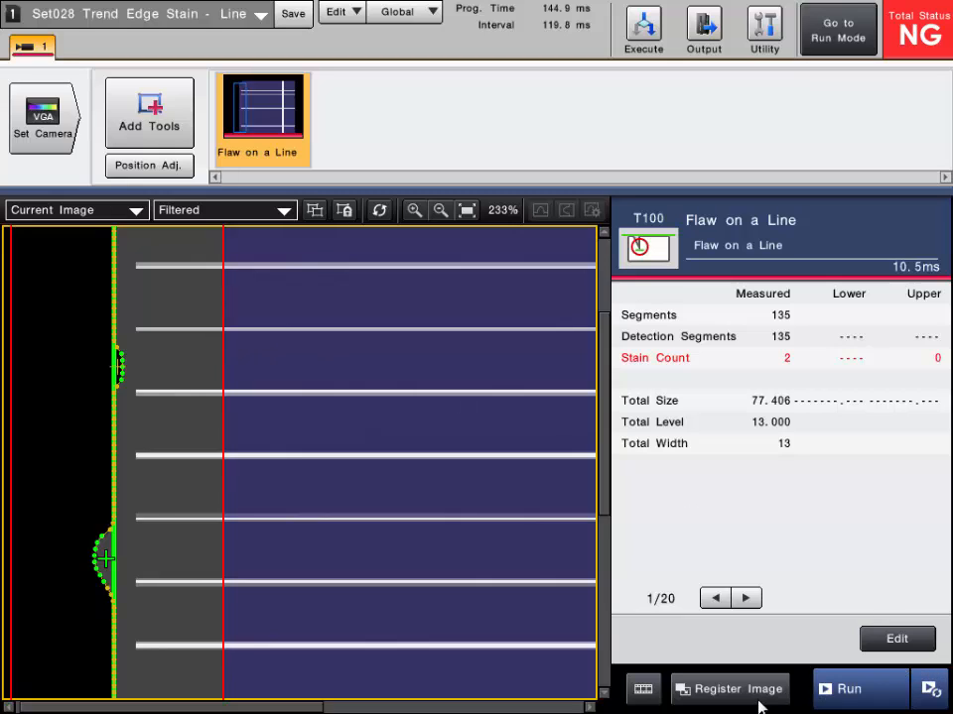
{"action": "left_click", "coordinate": [465, 211]}
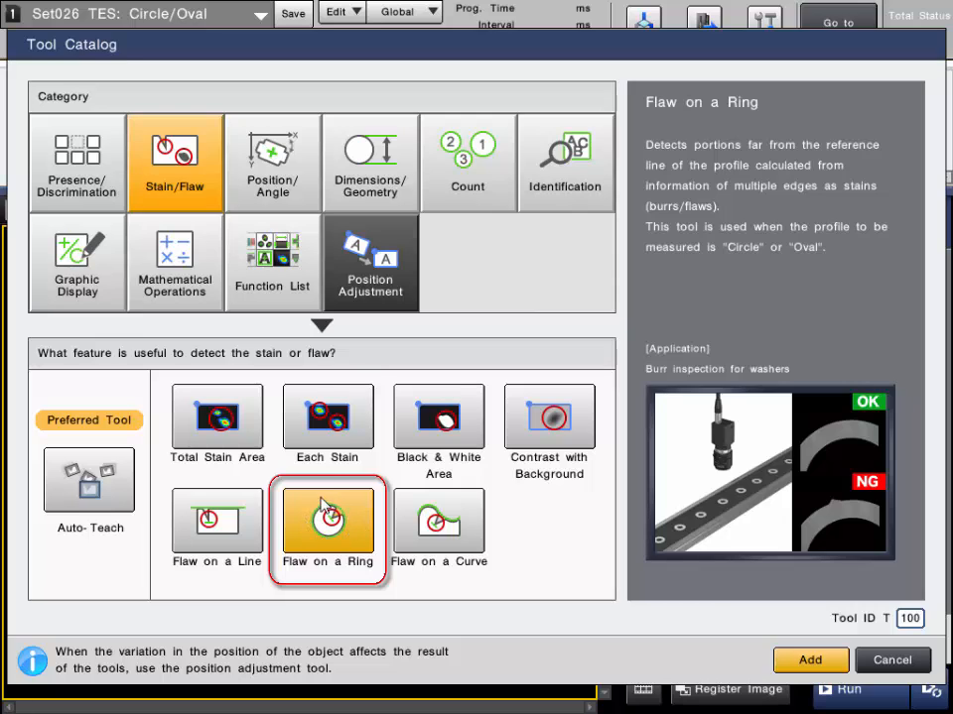
Add a Flaw on a Ring tool and fit its ring inspection region around the part's inner hole edge
{"action": "left_click", "coordinate": [819, 672]}
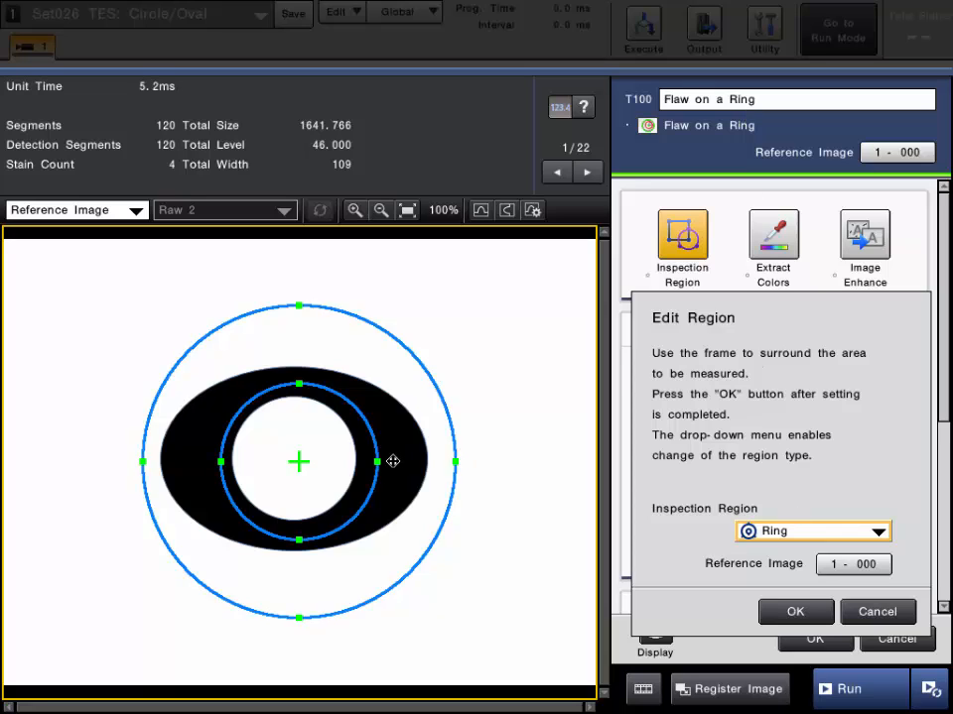
{"action": "left_click", "coordinate": [808, 532]}
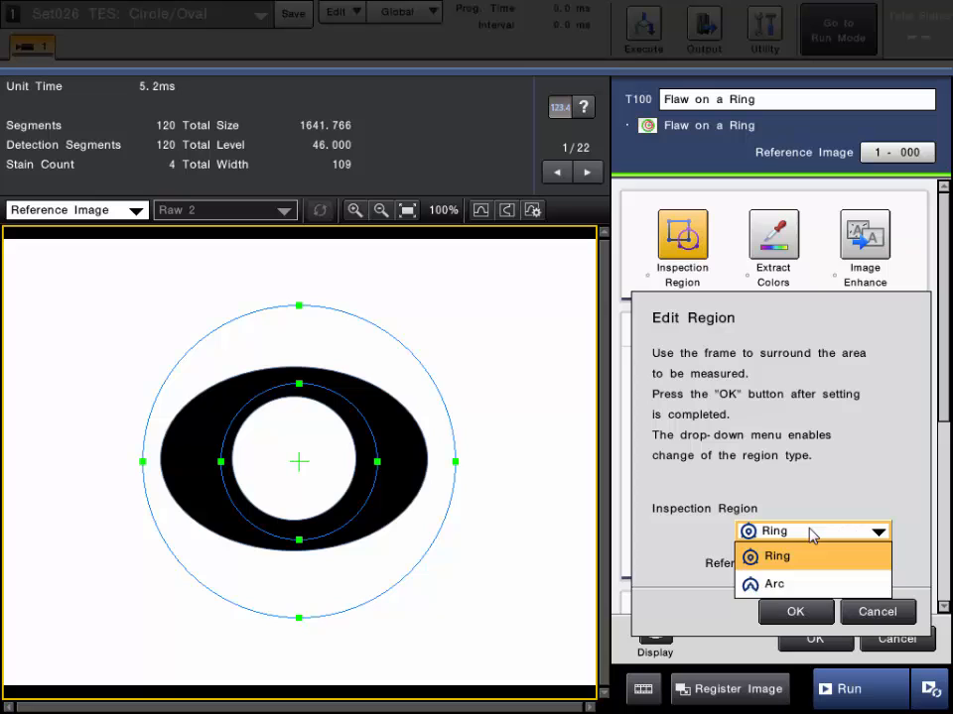
{"action": "left_click", "coordinate": [808, 532]}
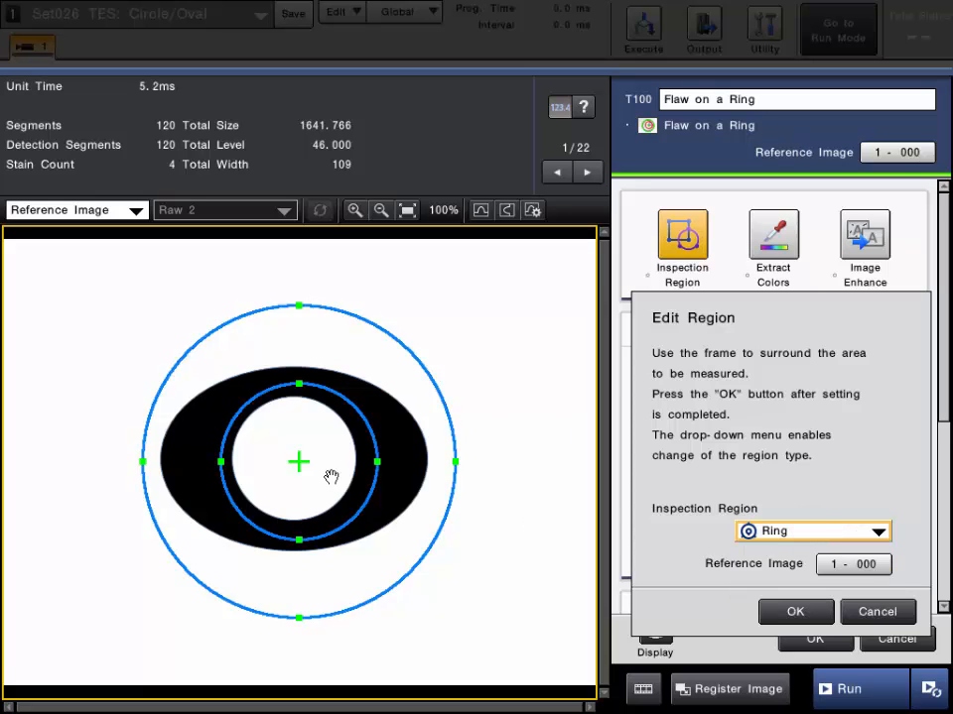
{"action": "left_click_drag", "start_coordinate": [351, 404], "coordinate": [295, 431]}
{"action": "mouse_move", "coordinate": [294, 309]}
{"action": "left_mouse_down"}
{"action": "mouse_move", "coordinate": [291, 383]}
{"action": "mouse_move", "coordinate": [314, 385]}
{"action": "left_mouse_up"}
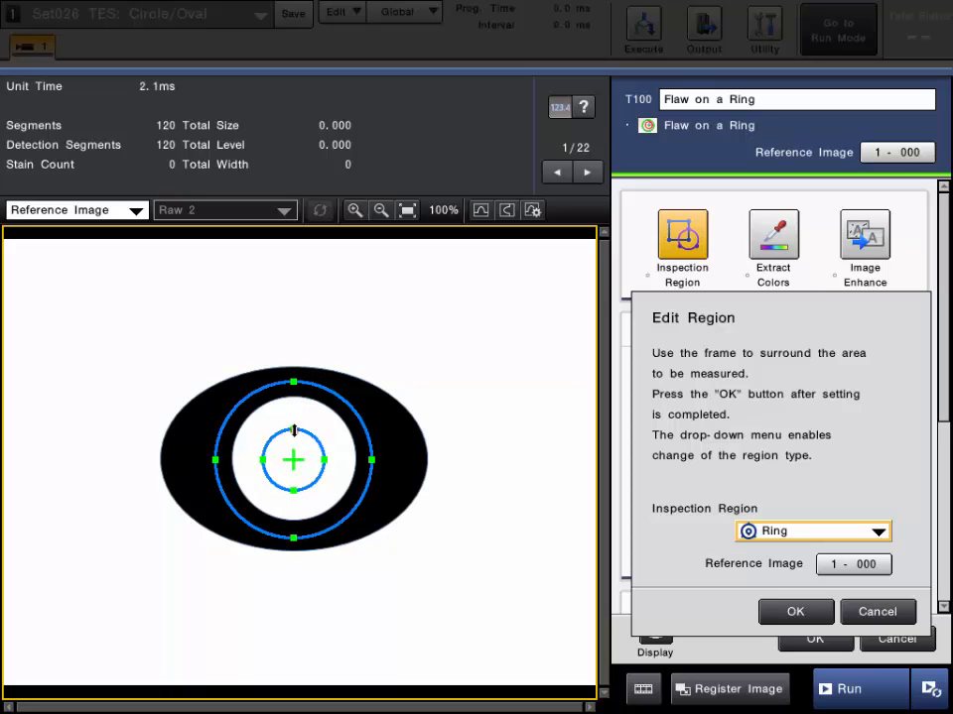
{"action": "left_click_drag", "start_coordinate": [293, 430], "coordinate": [294, 425]}
{"action": "left_click_drag", "start_coordinate": [295, 381], "coordinate": [294, 377]}
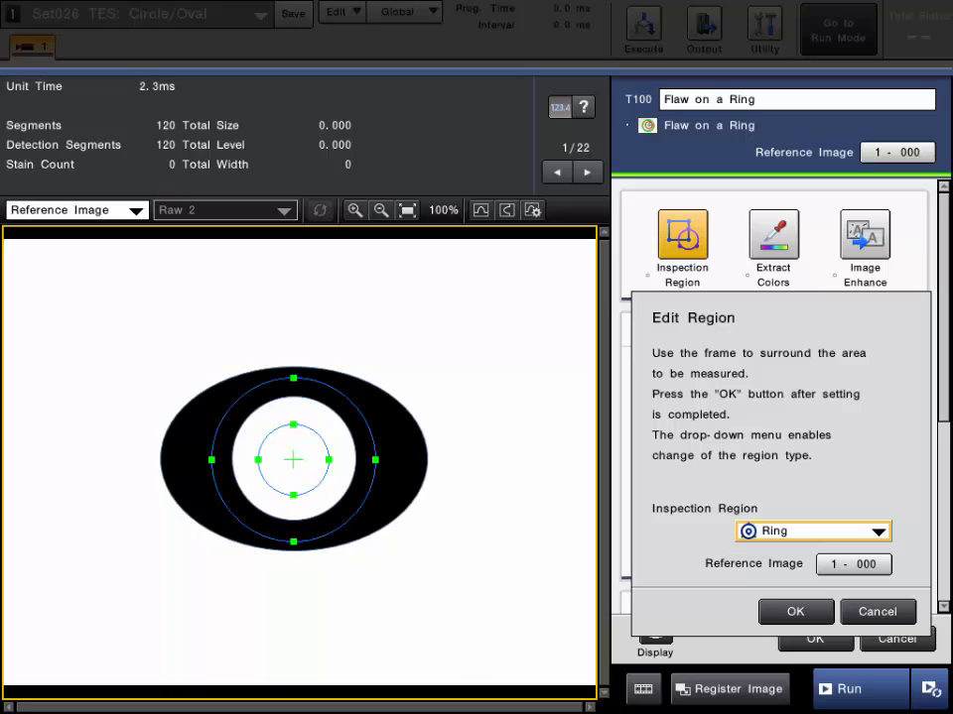
{"action": "left_click", "coordinate": [791, 611]}
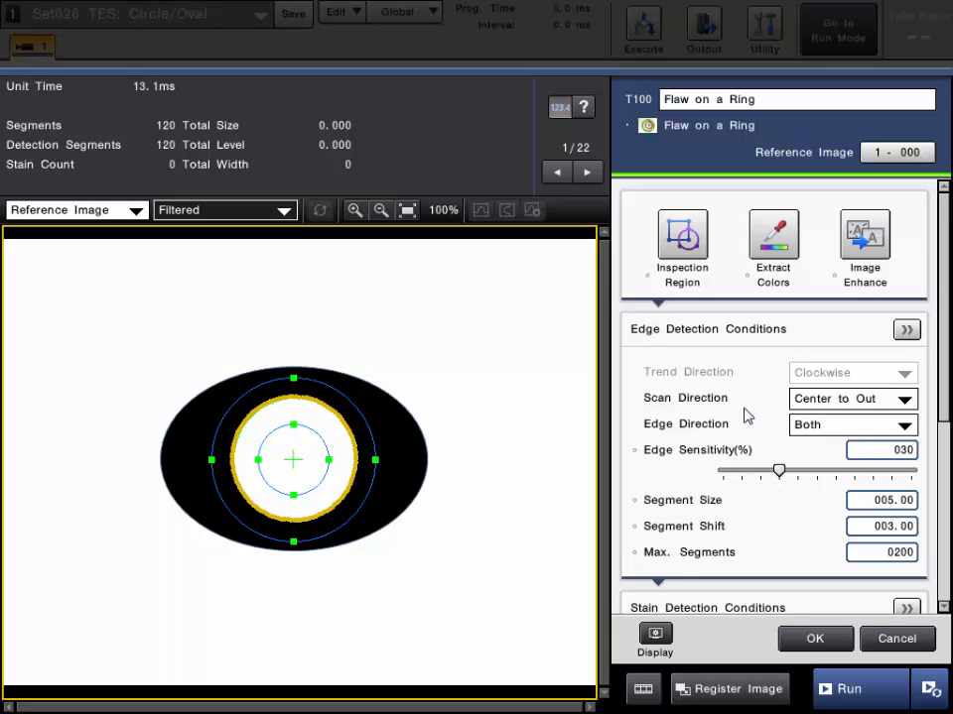
Examine the Scan Direction option, keeping Center to Out, and zoom in on the detected hole edge
{"action": "left_click", "coordinate": [681, 400]}
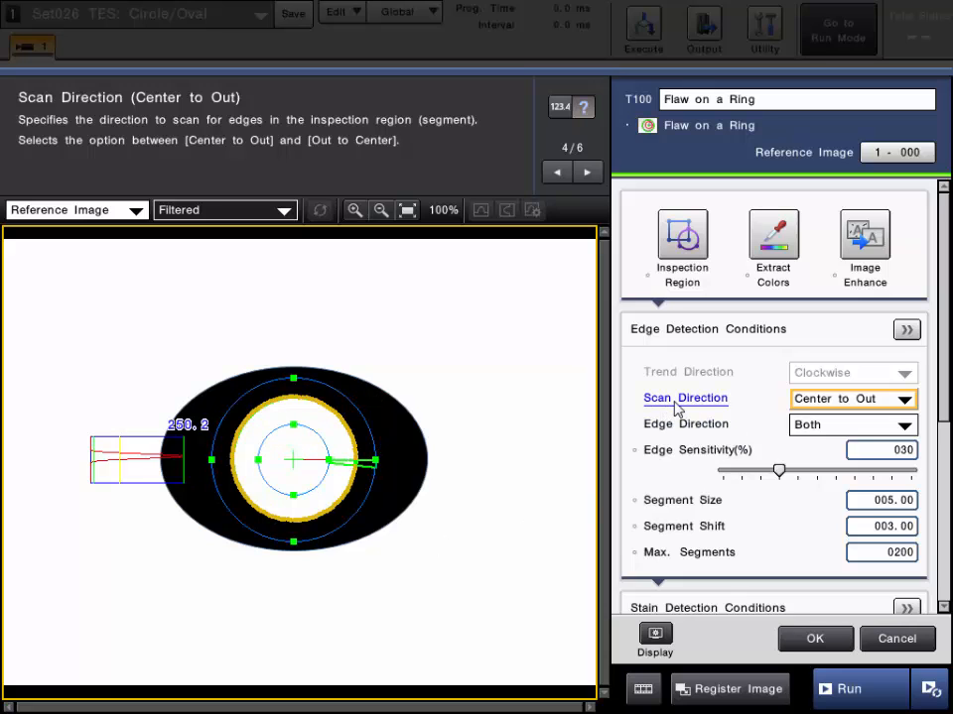
{"action": "left_click", "coordinate": [816, 398]}
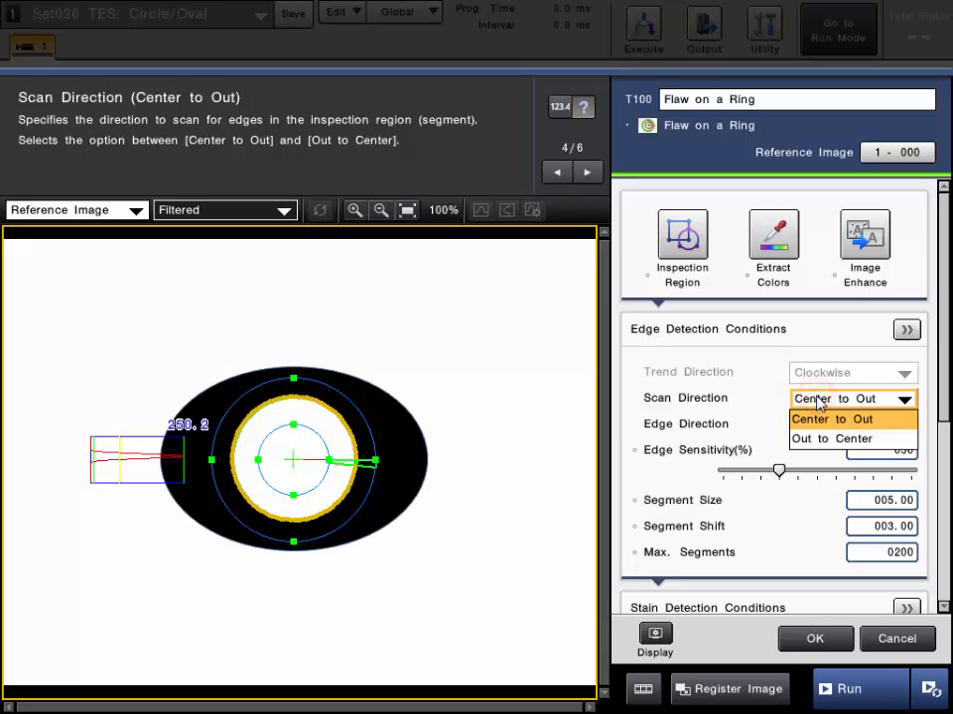
{"action": "left_click", "coordinate": [817, 399]}
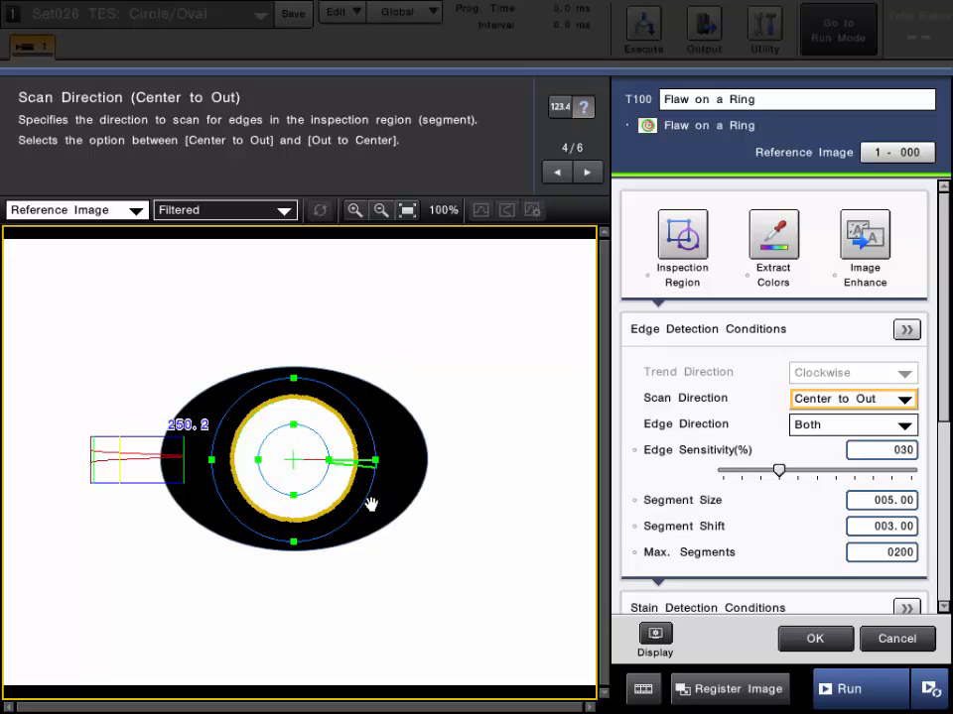
{"action": "left_click", "coordinate": [558, 106]}
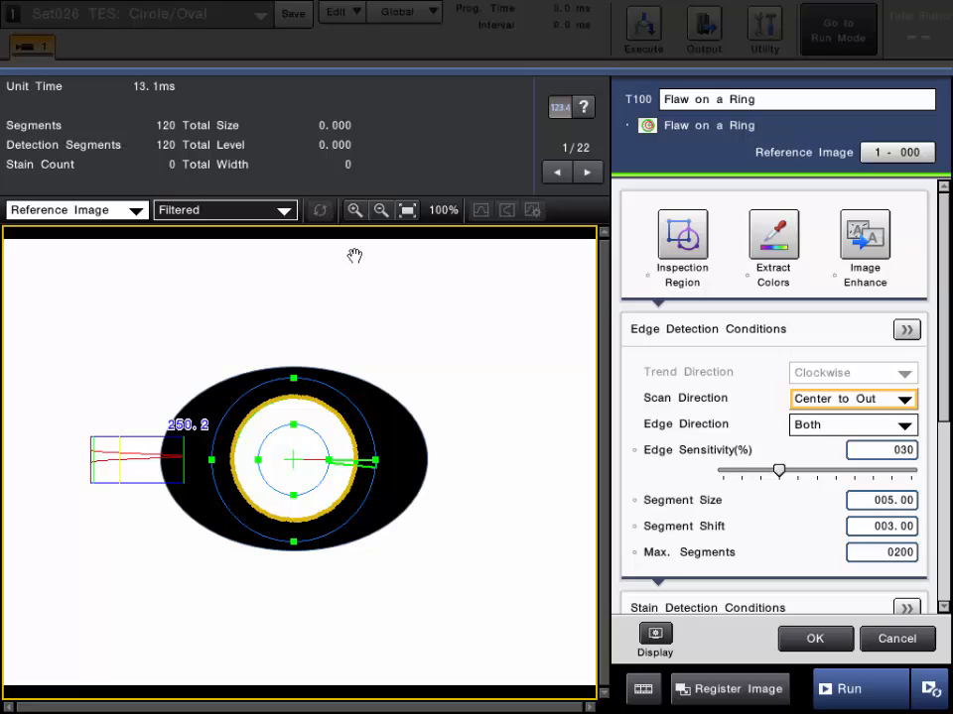
{"action": "left_click", "coordinate": [710, 395]}
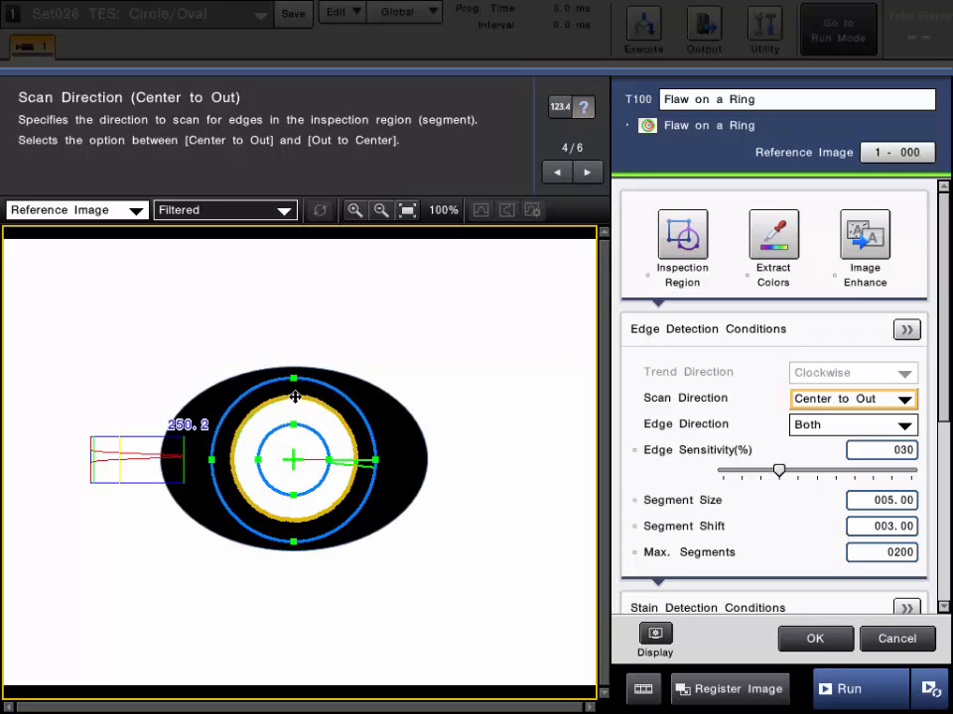
{"action": "scroll", "coordinate": [307, 423], "scroll_direction": "up", "scroll_amount": 4}
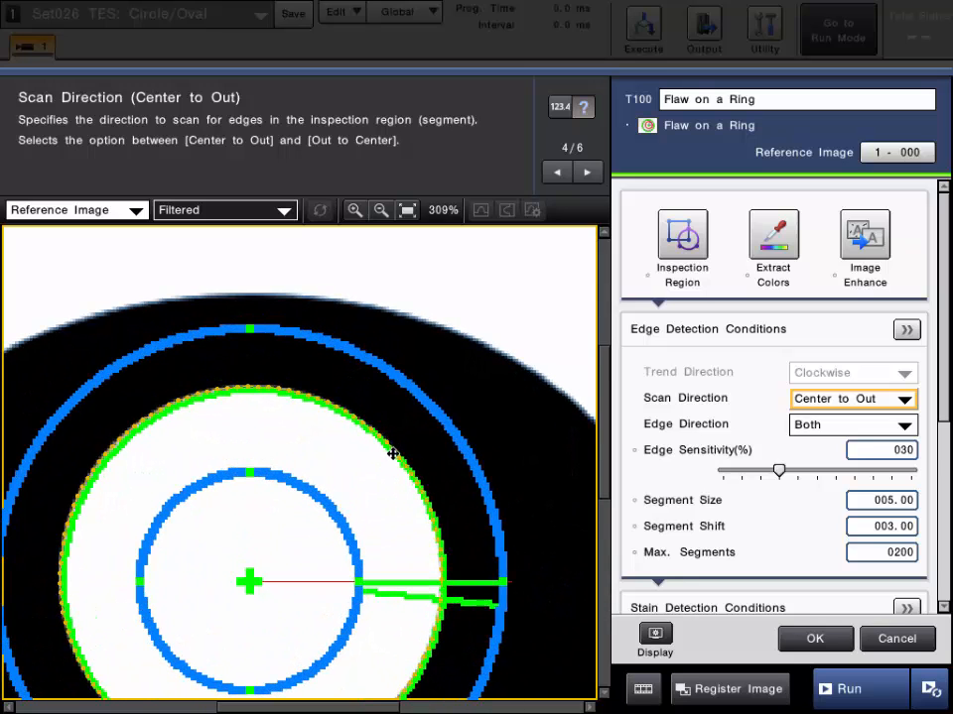
{"action": "scroll", "coordinate": [318, 407], "scroll_direction": "down", "scroll_amount": 4}
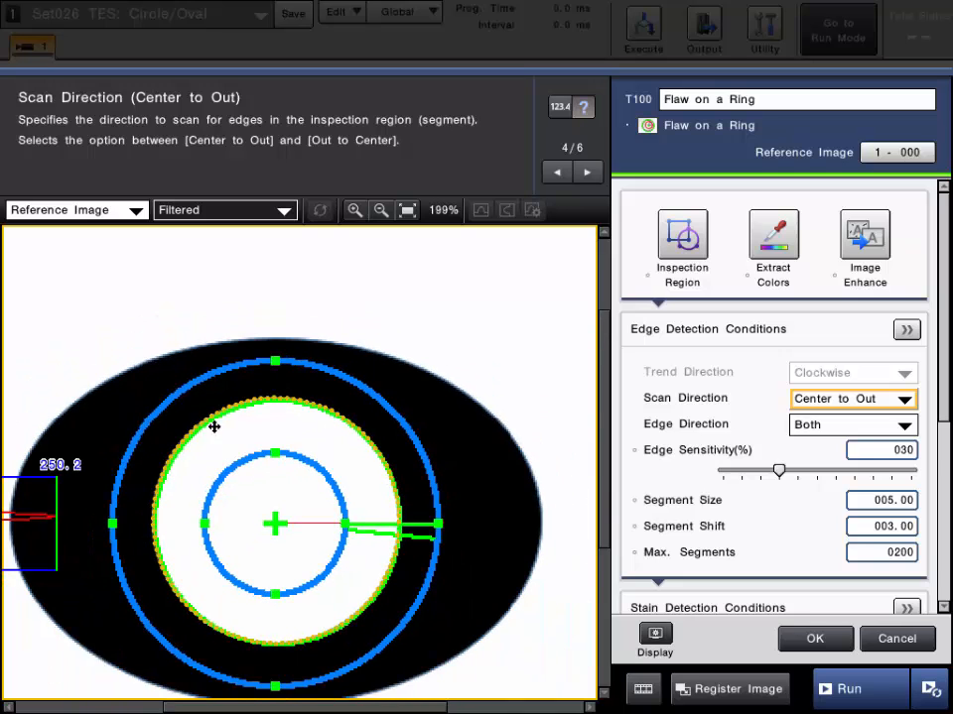
{"action": "scroll", "coordinate": [943, 369], "scroll_direction": "down", "scroll_amount": 5}
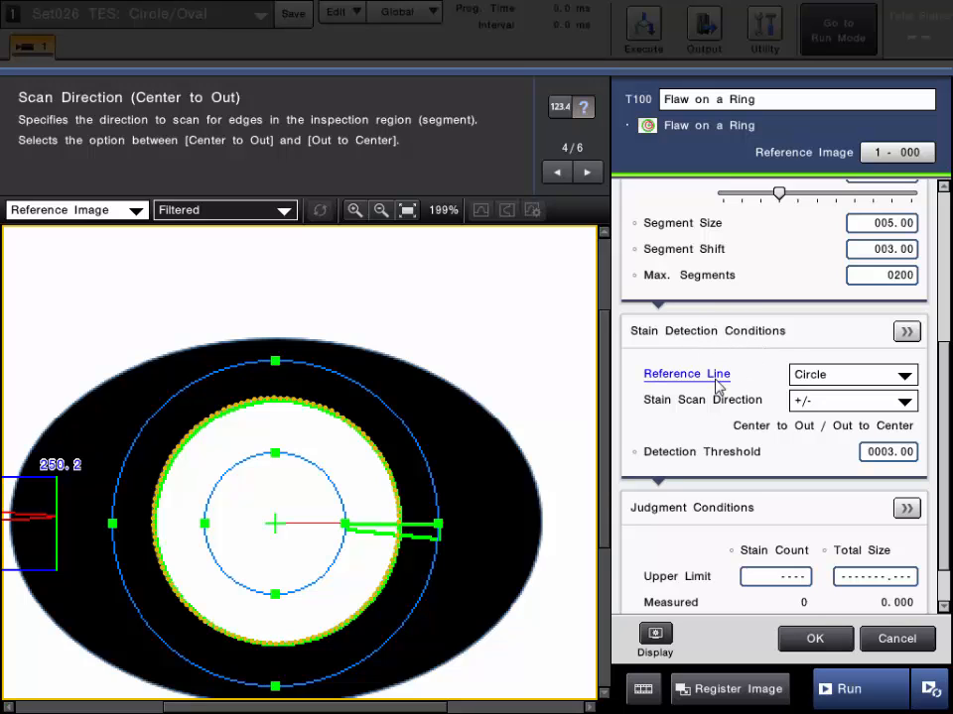
Review the Reference Line options in the Stain Detection Conditions, keeping Circle
{"action": "left_click", "coordinate": [836, 378]}
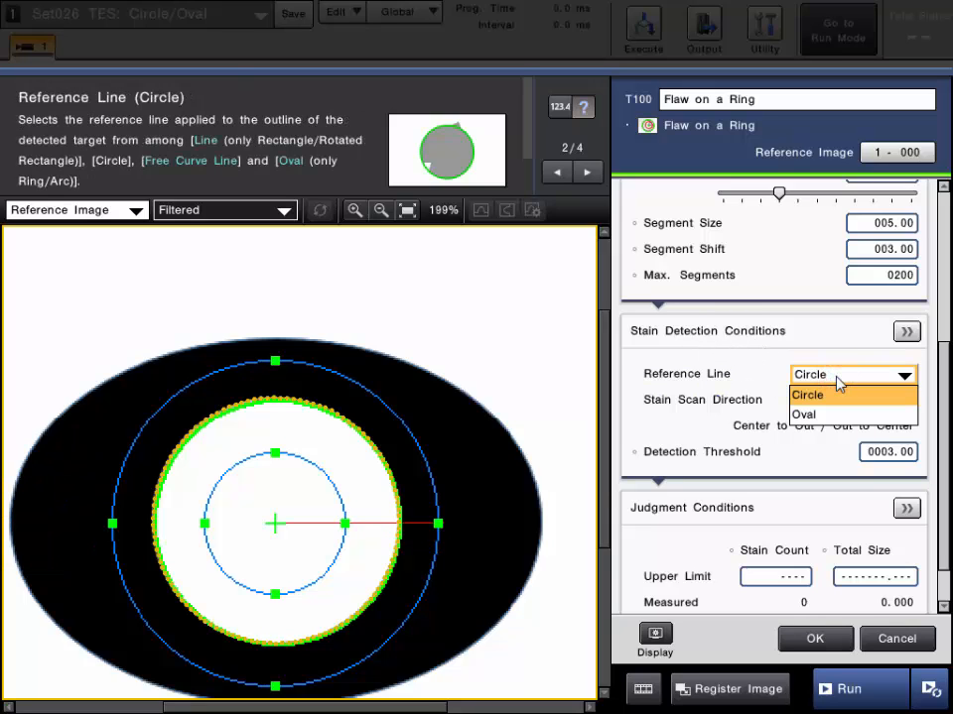
{"action": "left_click", "coordinate": [837, 378]}
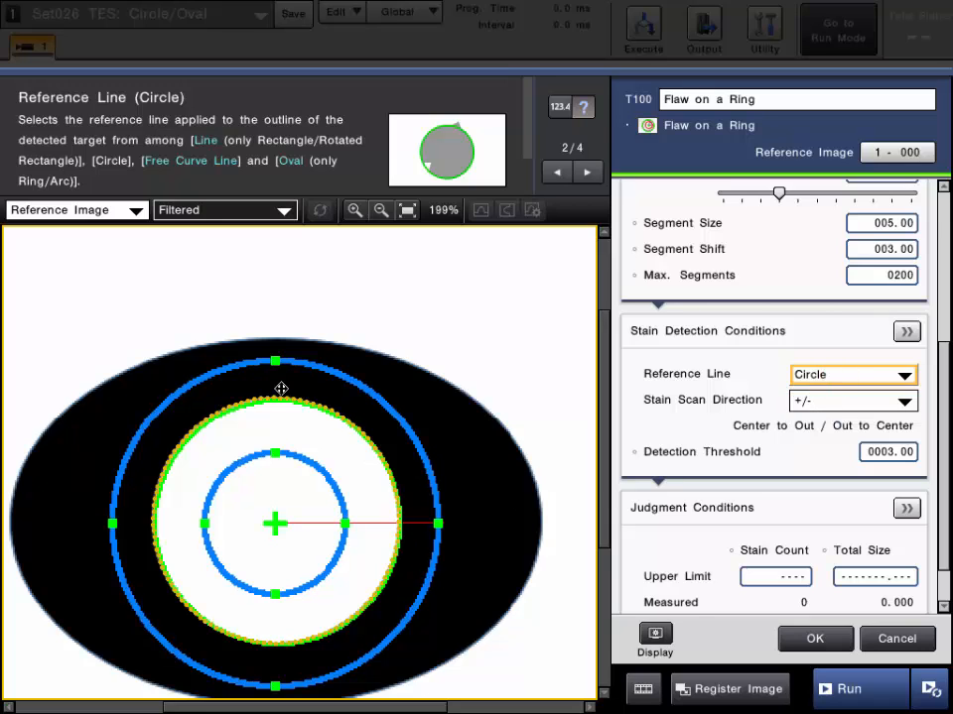
{"action": "left_click", "coordinate": [859, 377]}
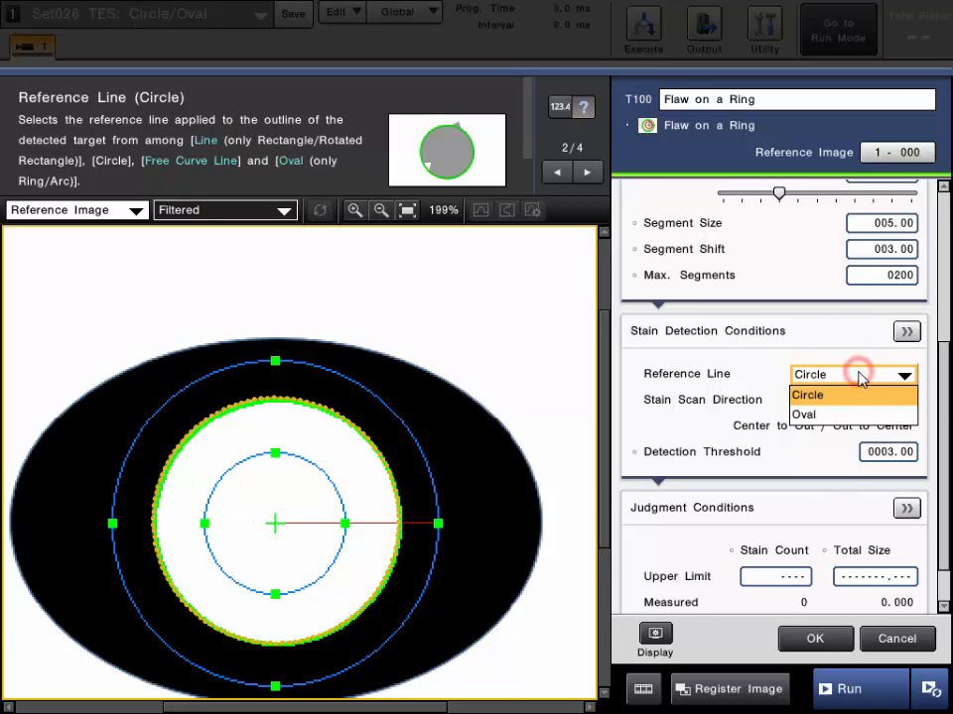
{"action": "left_click", "coordinate": [859, 377]}
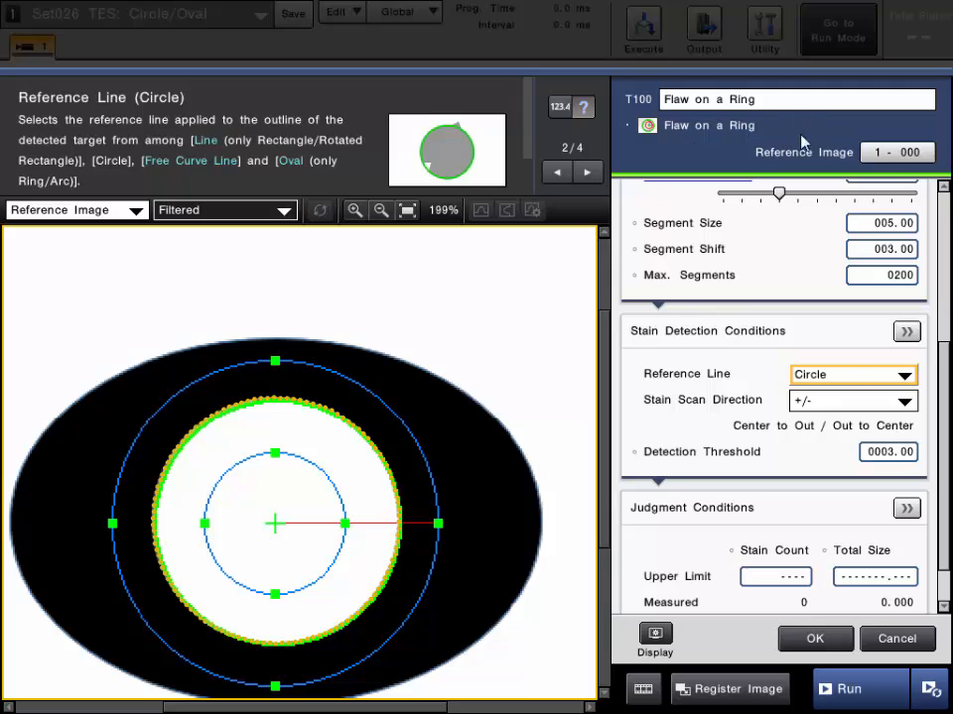
Open the detailed Stain Detection Conditions, review the stain and detection option settings, and close them unchanged
{"action": "left_click", "coordinate": [851, 377]}
{"action": "left_click", "coordinate": [851, 378]}
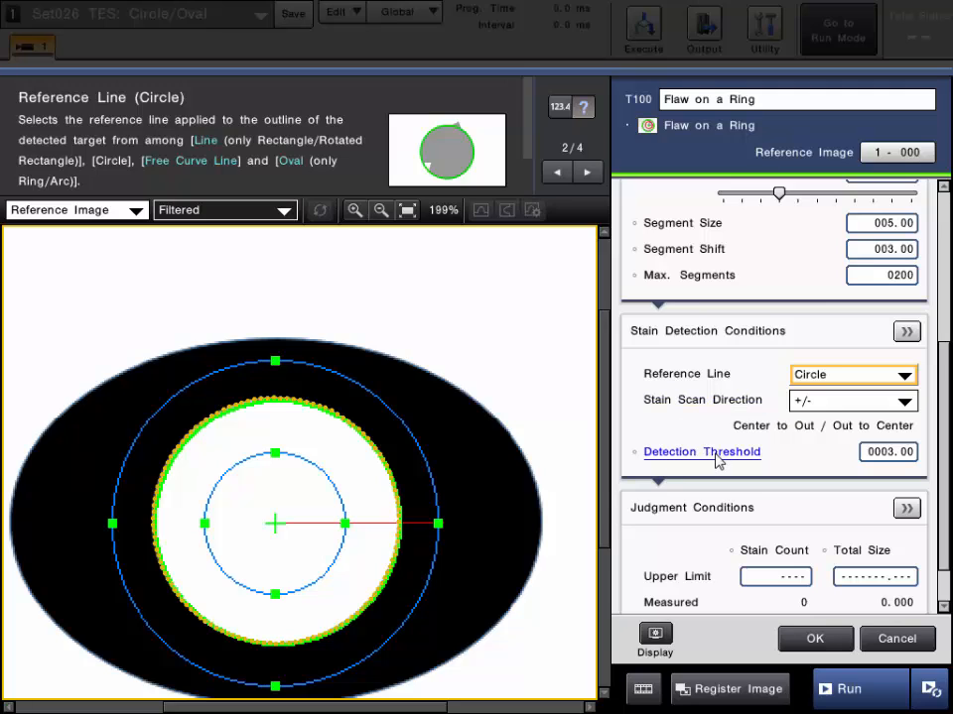
{"action": "left_click", "coordinate": [907, 332]}
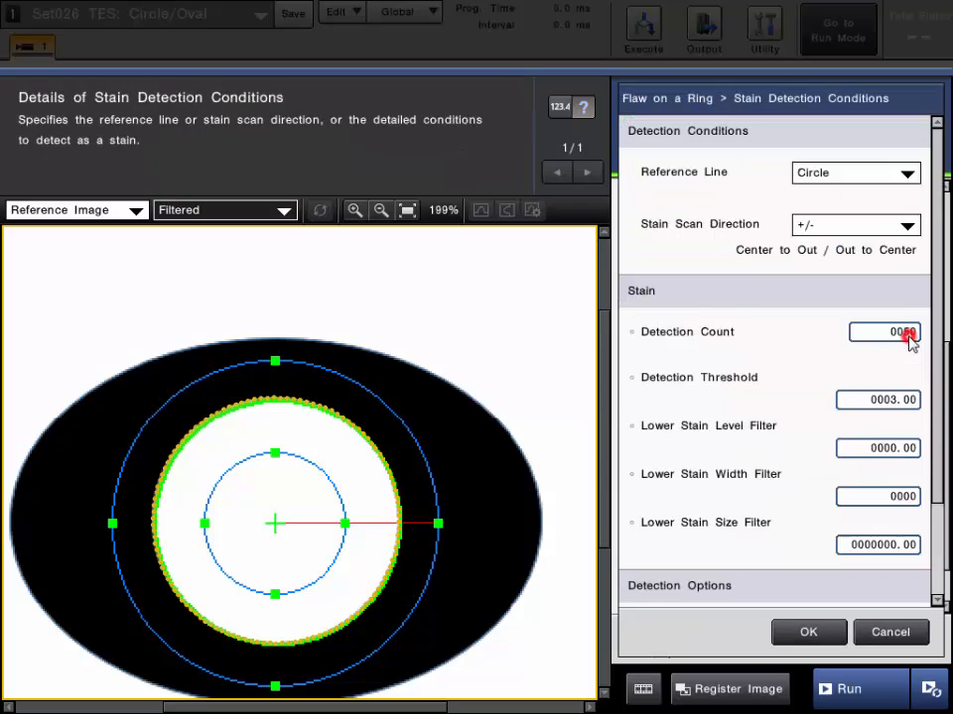
{"action": "left_click_drag", "start_coordinate": [937, 413], "coordinate": [919, 570]}
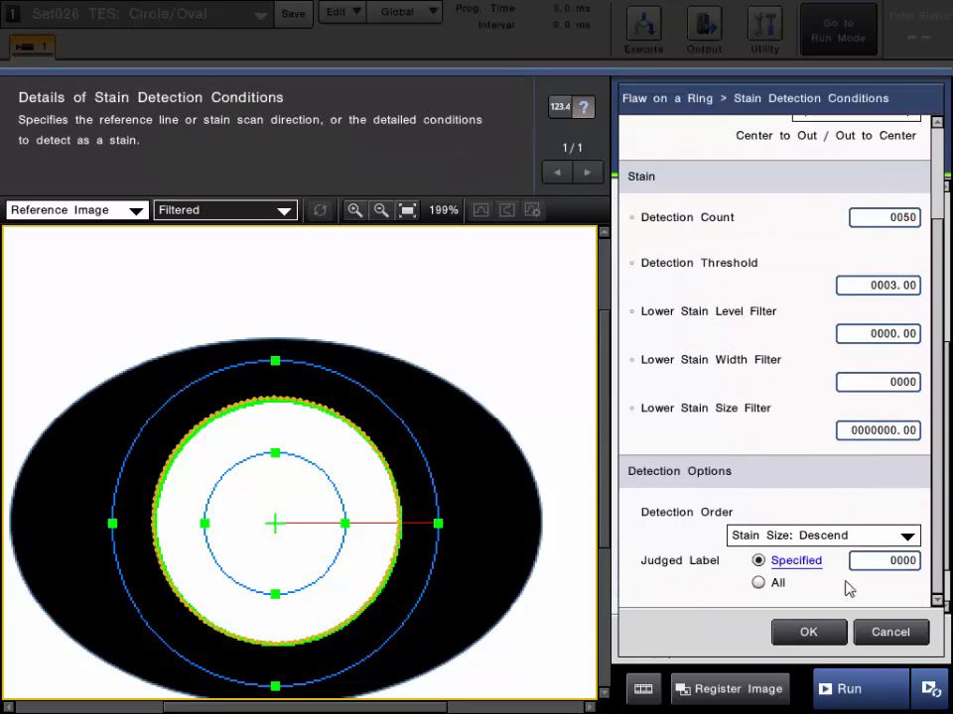
{"action": "left_click", "coordinate": [808, 632]}
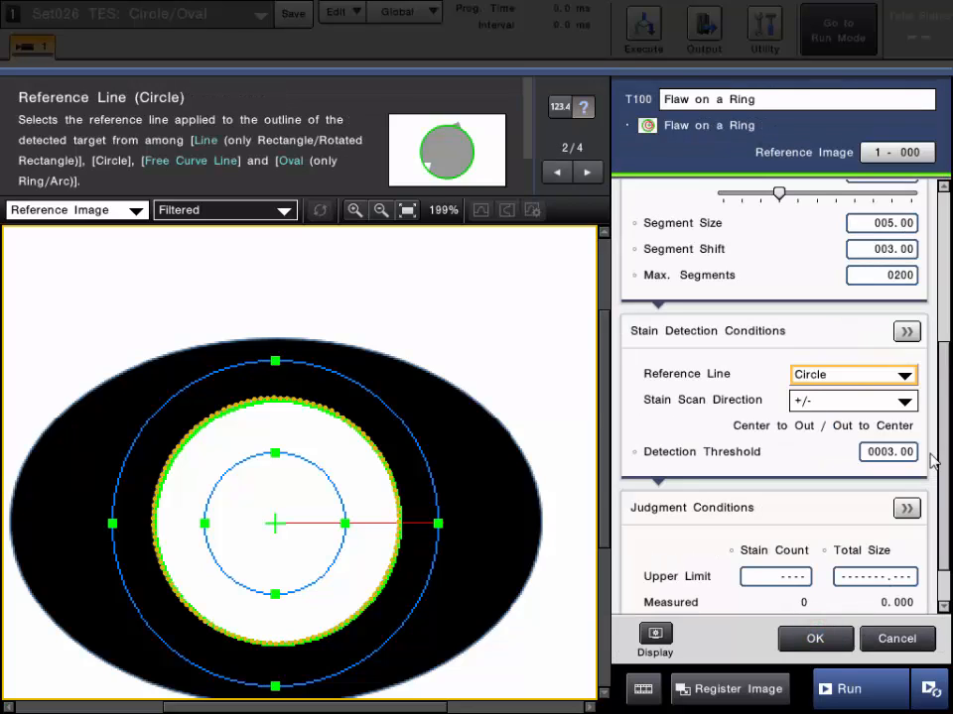
Run a test measurement and page through the stain result details for the ring tool
{"action": "scroll", "coordinate": [943, 444], "scroll_direction": "down", "scroll_amount": 1}
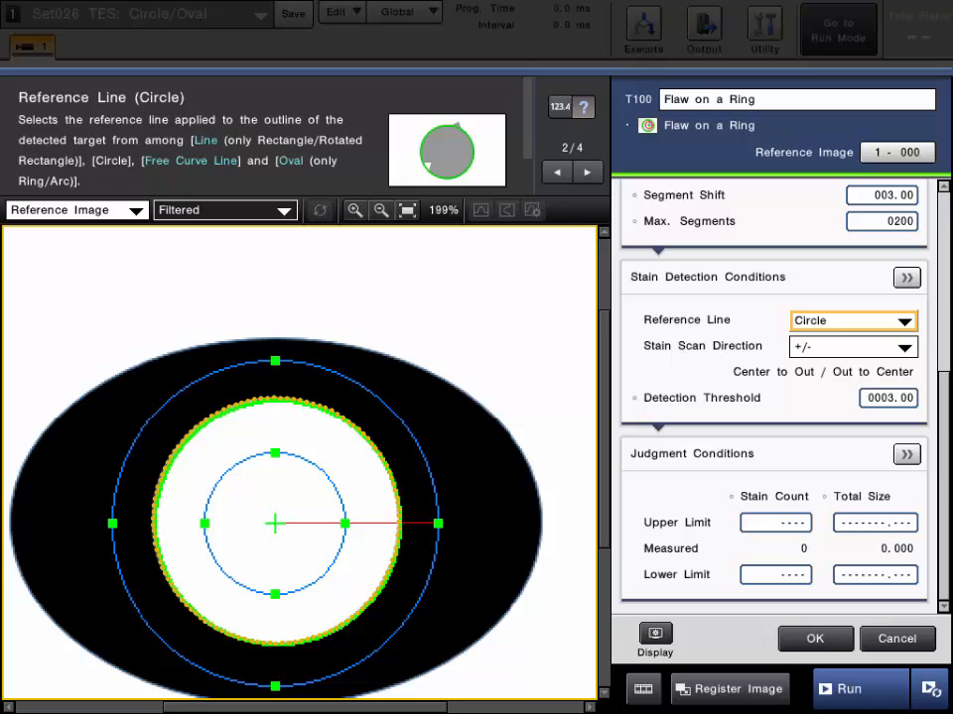
{"action": "left_click", "coordinate": [843, 687]}
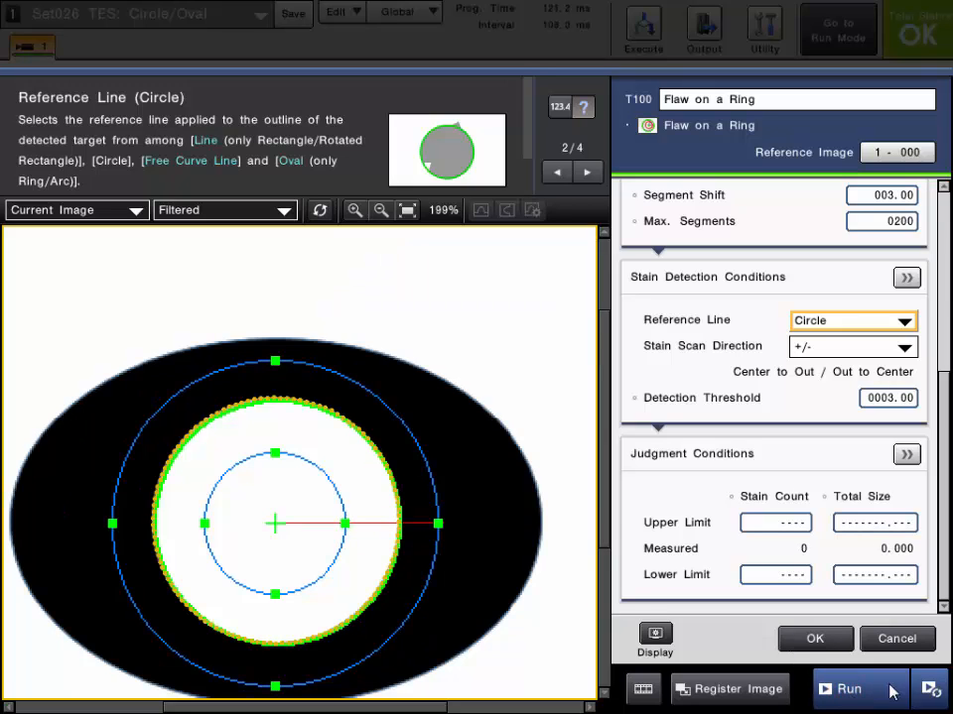
{"action": "left_click", "coordinate": [851, 689]}
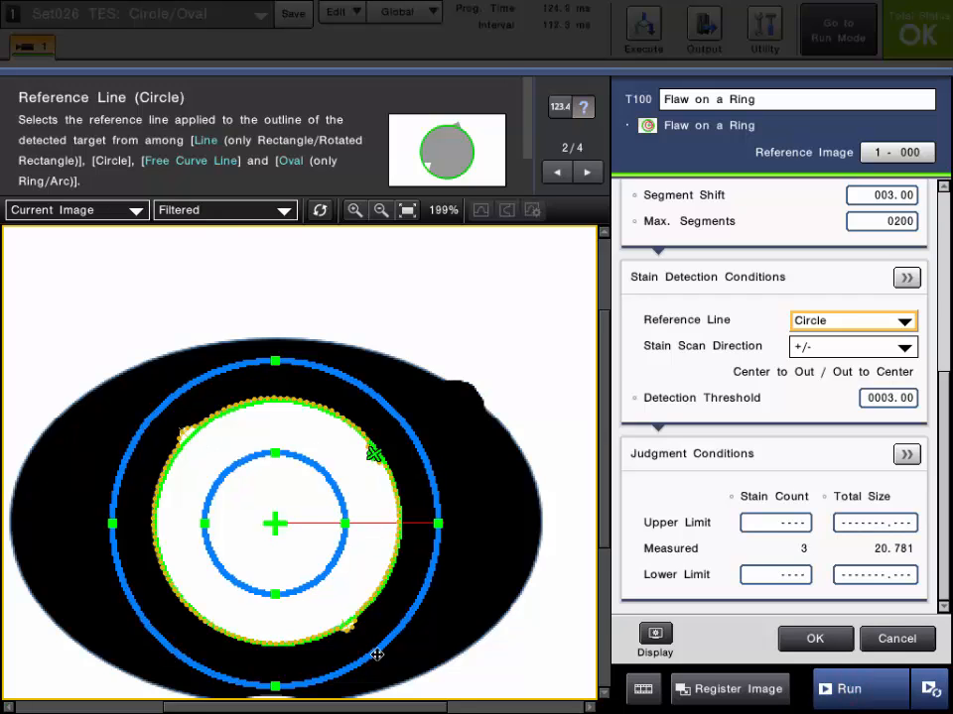
{"action": "left_click", "coordinate": [573, 107]}
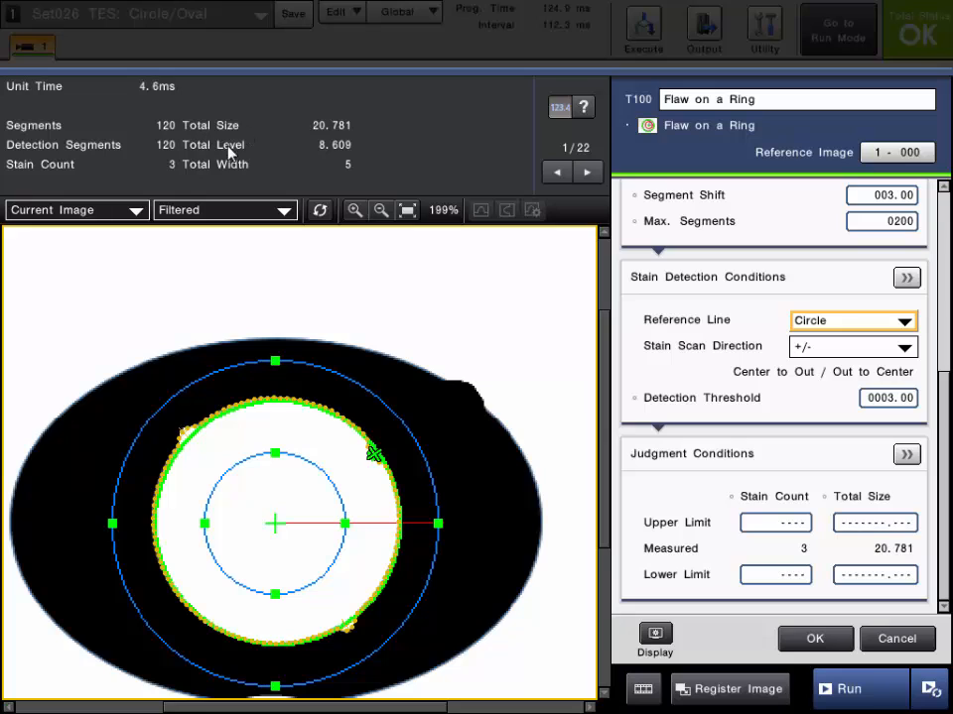
{"action": "left_click", "coordinate": [587, 172]}
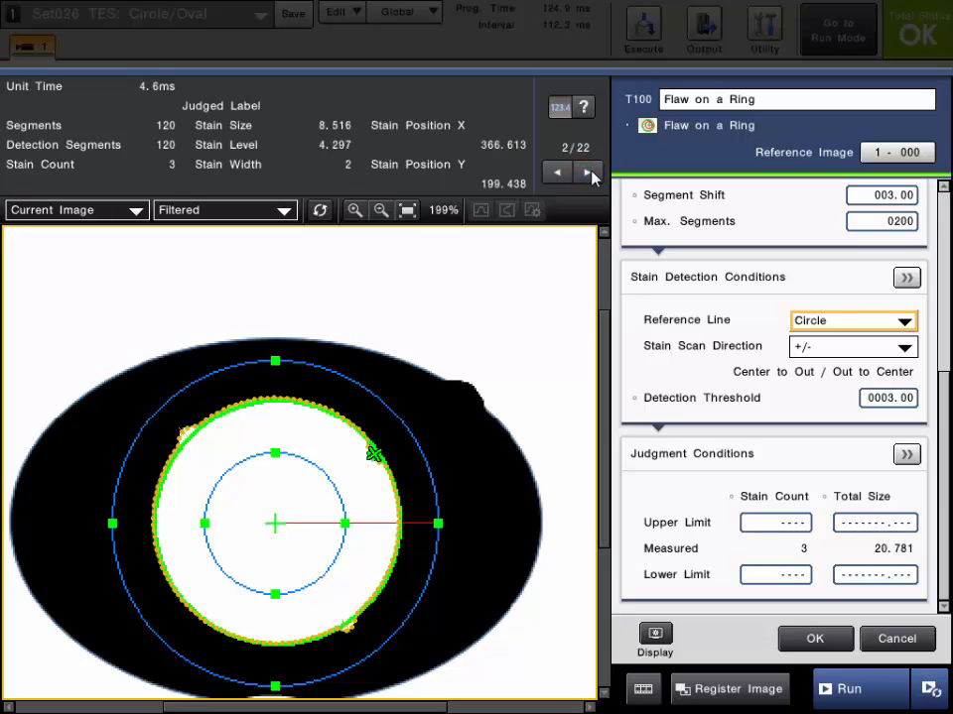
{"action": "left_click", "coordinate": [588, 173]}
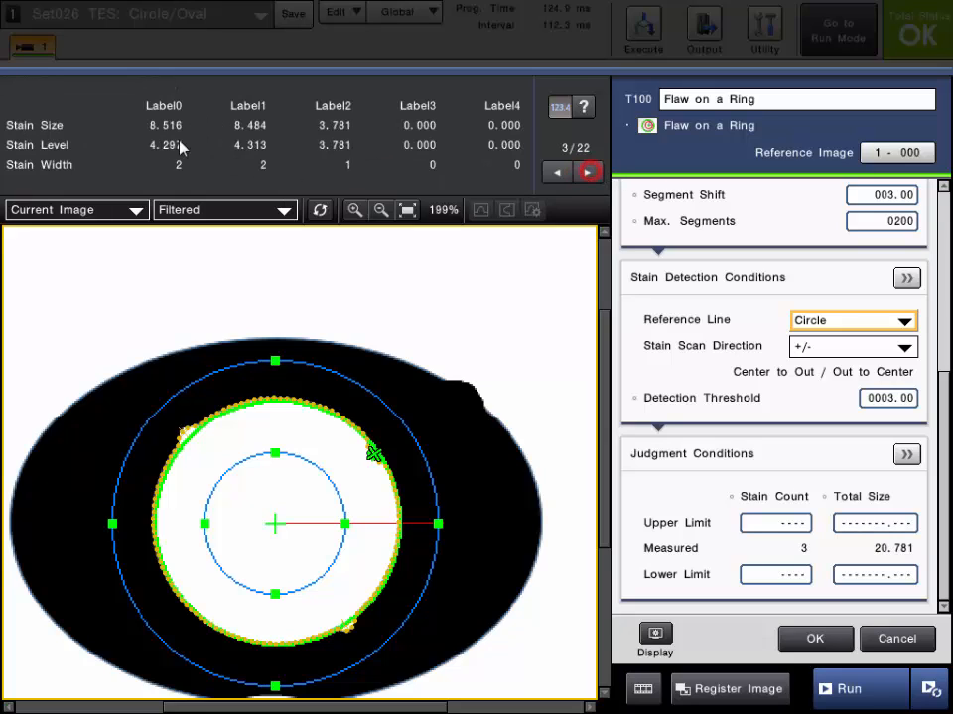
Set the Stain Count upper limit in the Judgment Conditions to 0
{"action": "left_click", "coordinate": [779, 529]}
{"action": "left_click", "coordinate": [789, 410]}
{"action": "left_click", "coordinate": [789, 410]}
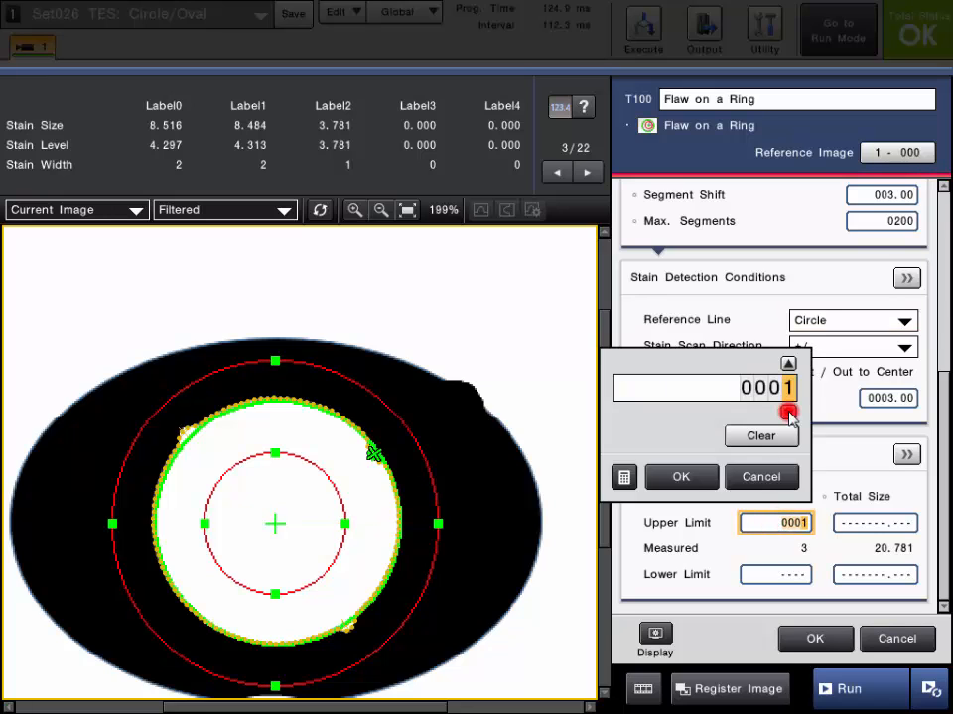
{"action": "left_click", "coordinate": [789, 410]}
{"action": "left_click", "coordinate": [694, 477]}
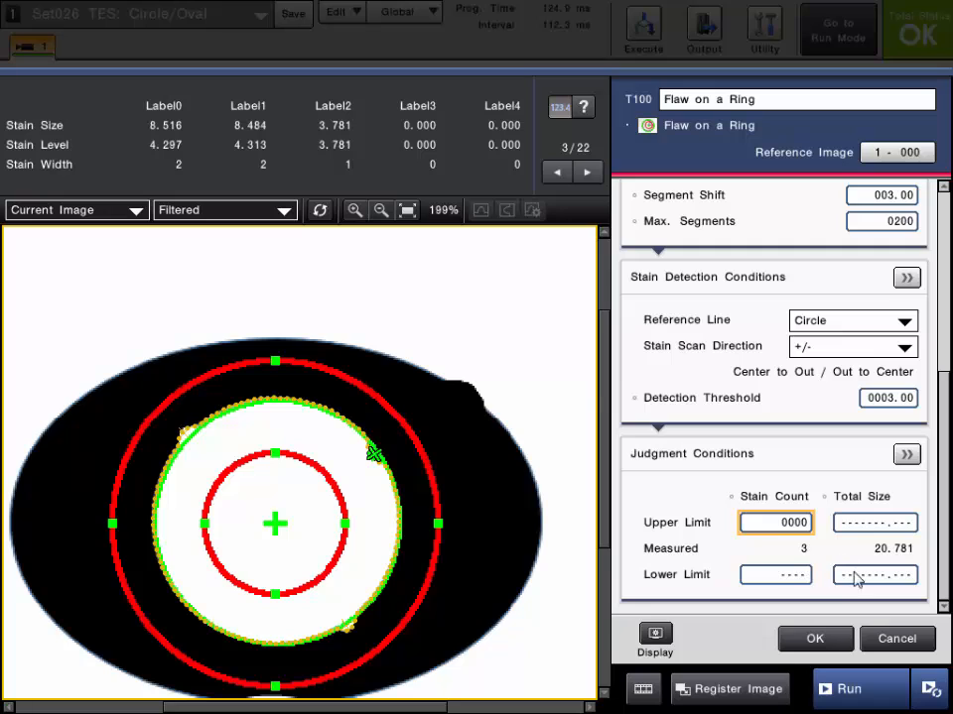
Review the detailed Judgment Conditions, then confirm and close the Flaw on a Ring tool settings
{"action": "left_click", "coordinate": [905, 454]}
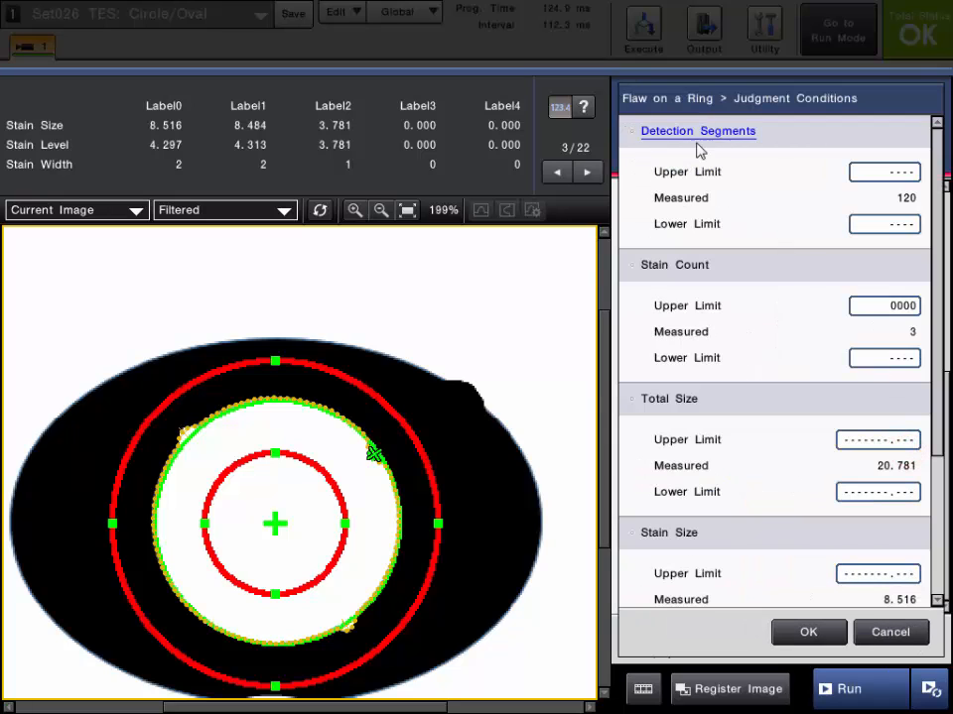
{"action": "left_click", "coordinate": [685, 135]}
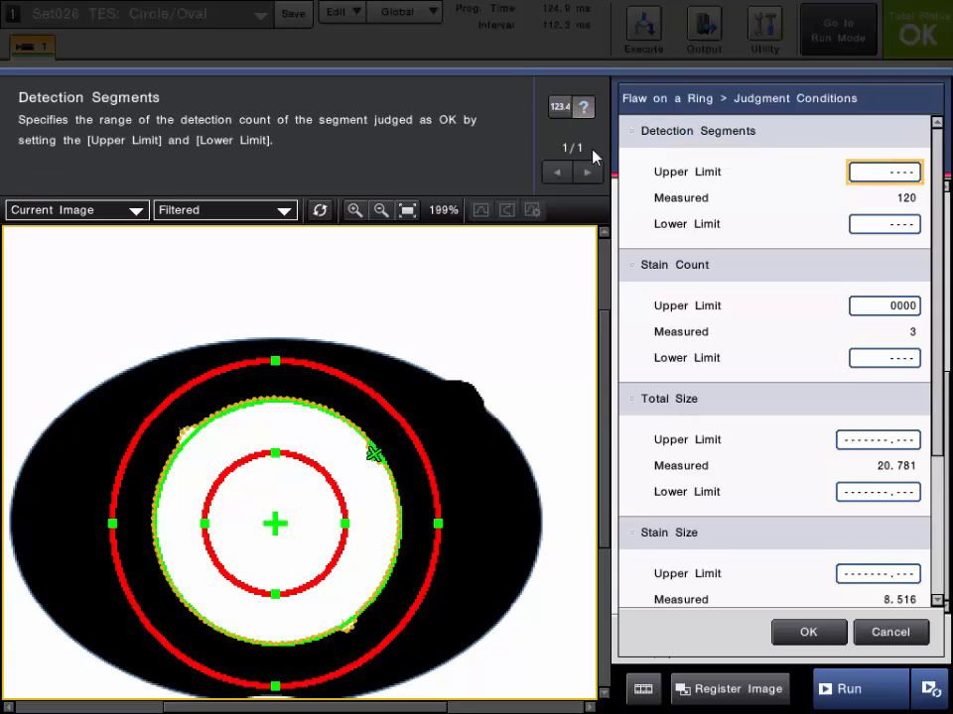
{"action": "left_click", "coordinate": [560, 109]}
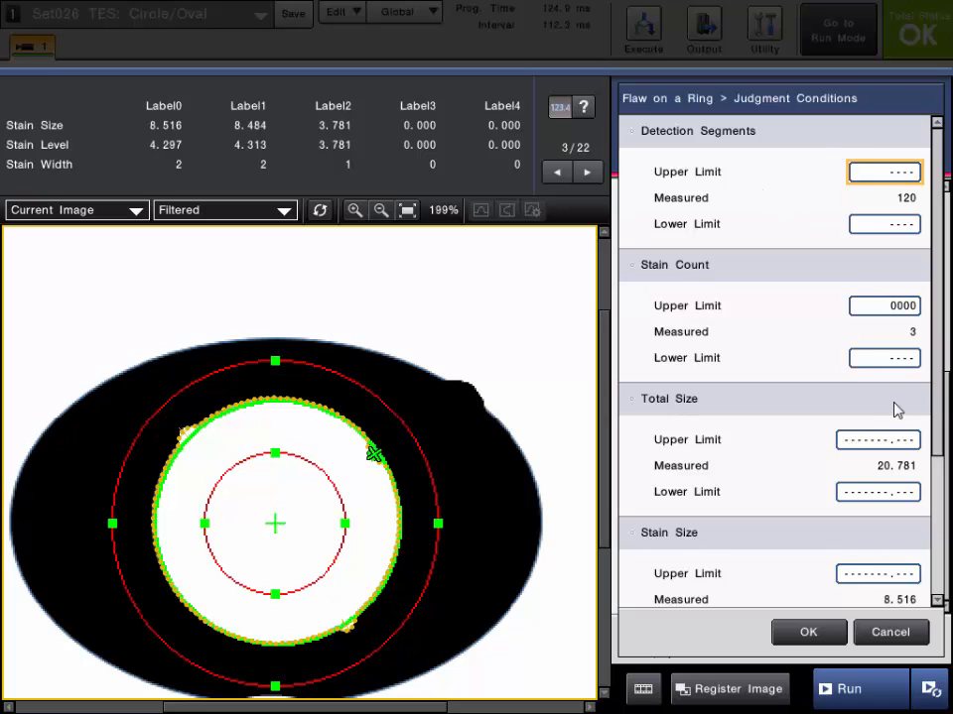
{"action": "left_click", "coordinate": [807, 632]}
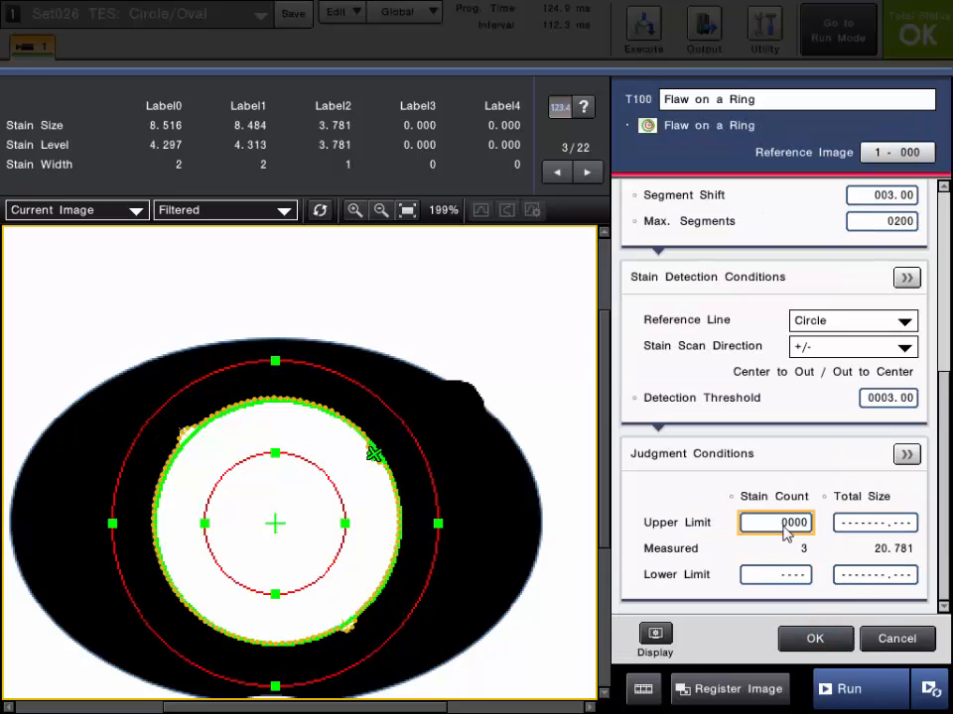
{"action": "left_click", "coordinate": [809, 639]}
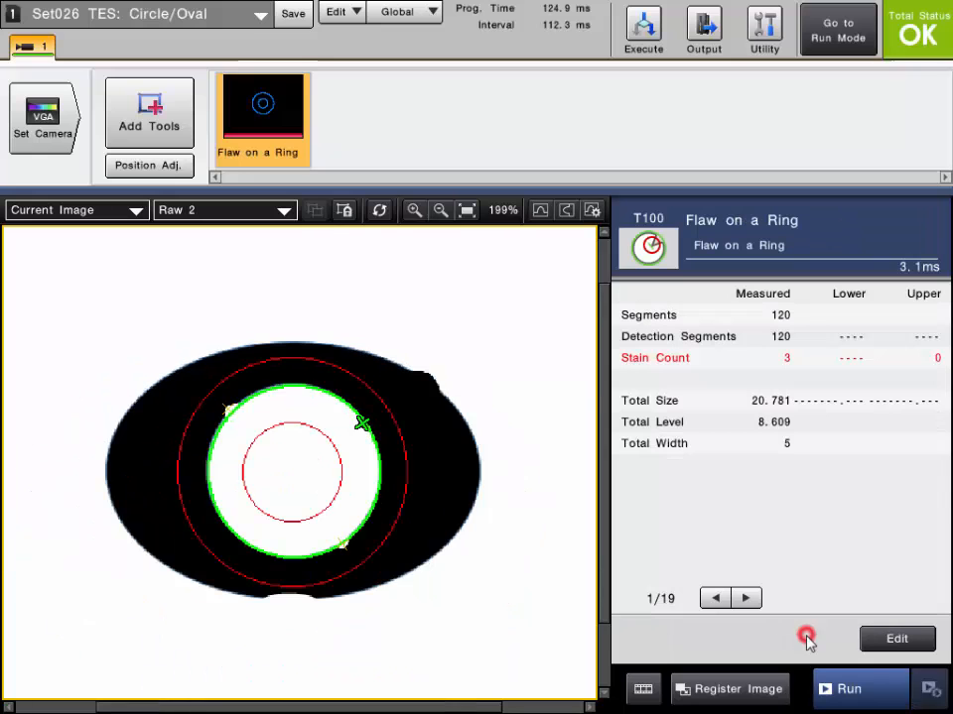
Run measurements on successive images to check the OK and NG judgments of the ring tool
{"action": "left_click", "coordinate": [867, 697]}
{"action": "left_click", "coordinate": [867, 698]}
{"action": "left_click", "coordinate": [867, 697]}
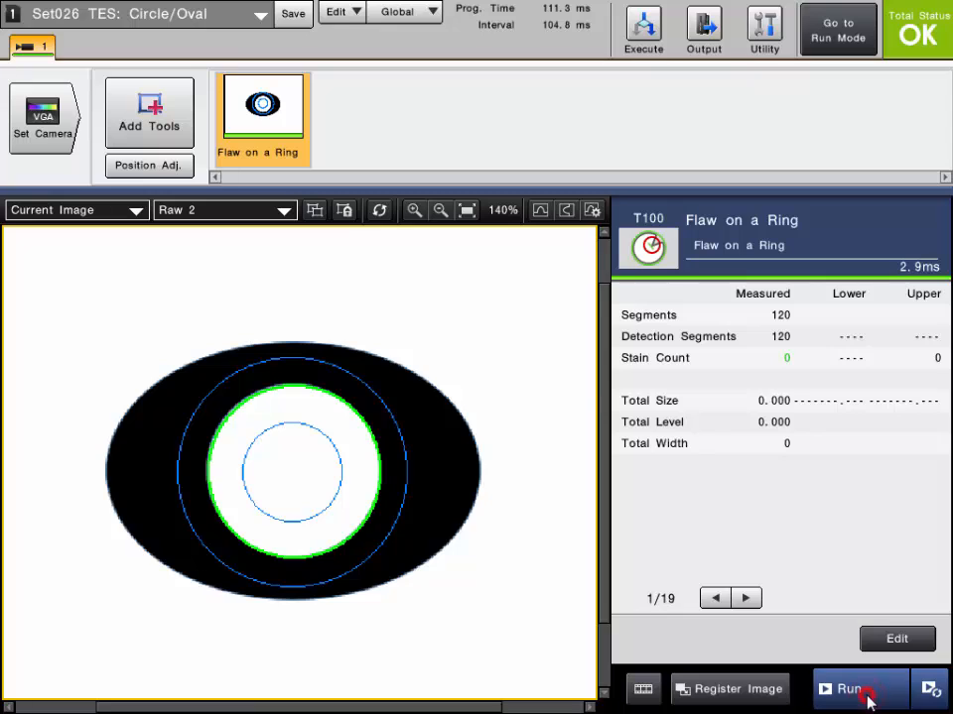
{"action": "left_click", "coordinate": [867, 698]}
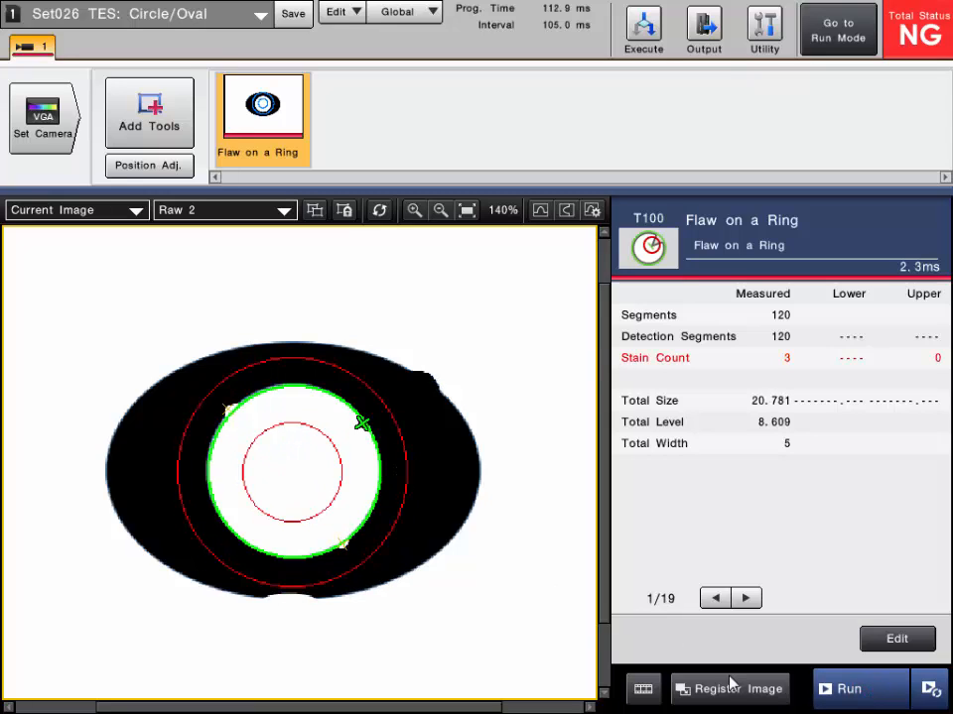
{"action": "left_click", "coordinate": [878, 696]}
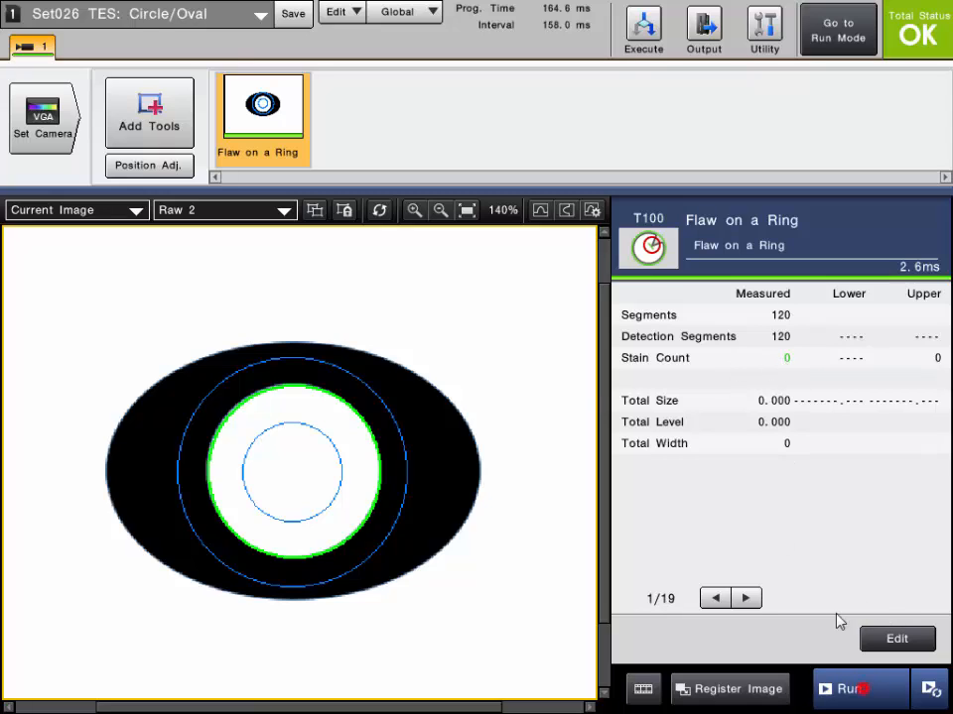
{"action": "left_click", "coordinate": [862, 689]}
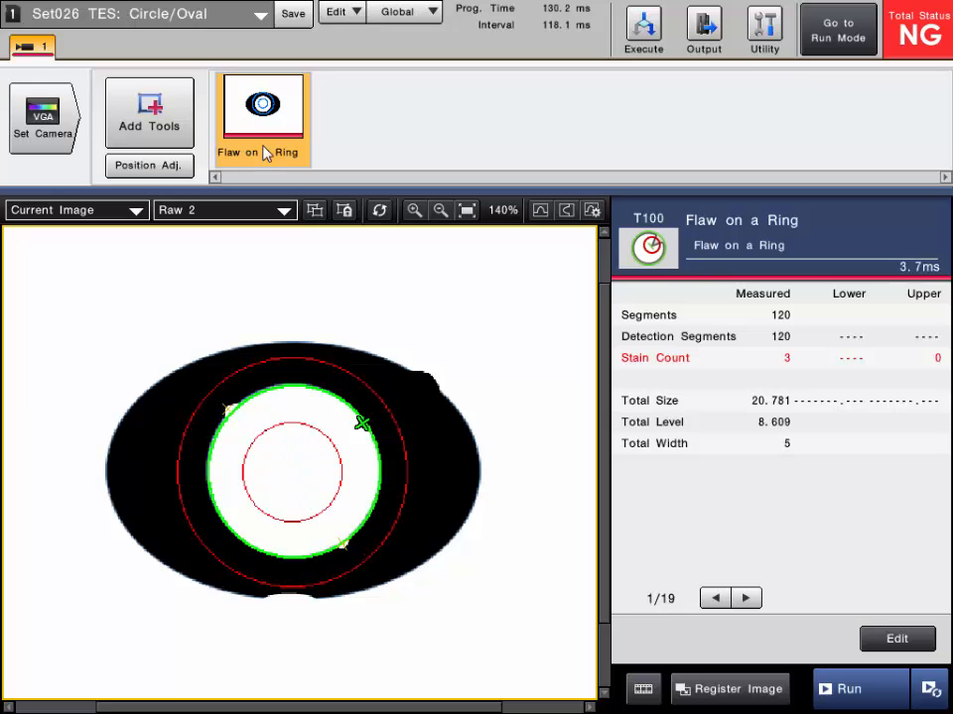
Add a second Flaw on a Ring tool and fit its ring region around the oval part's outer edge
{"action": "left_click", "coordinate": [147, 129]}
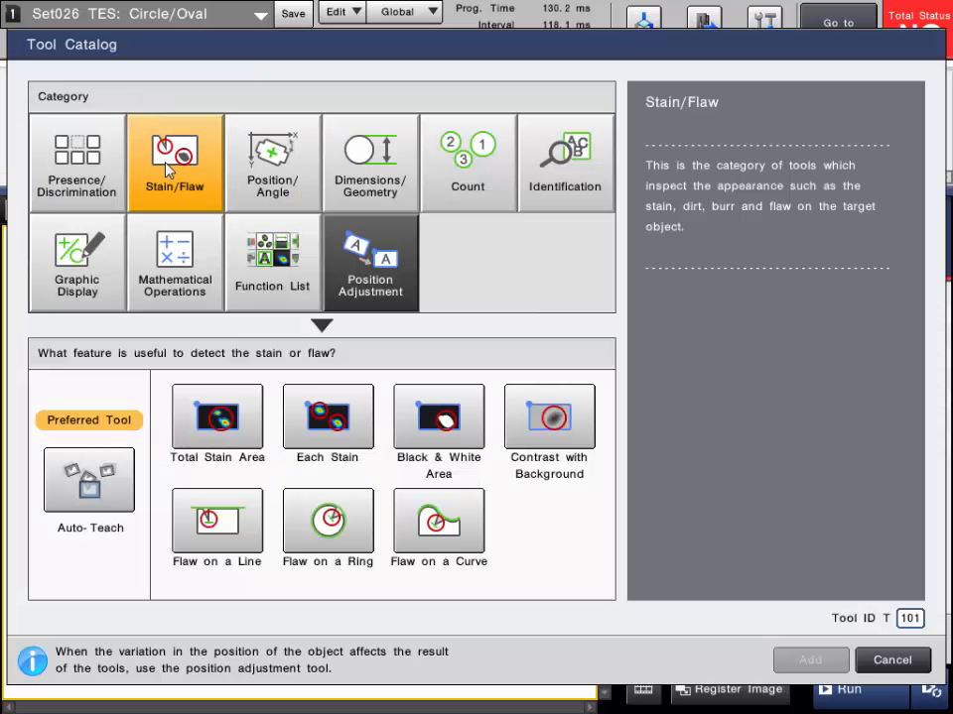
{"action": "left_click", "coordinate": [331, 526]}
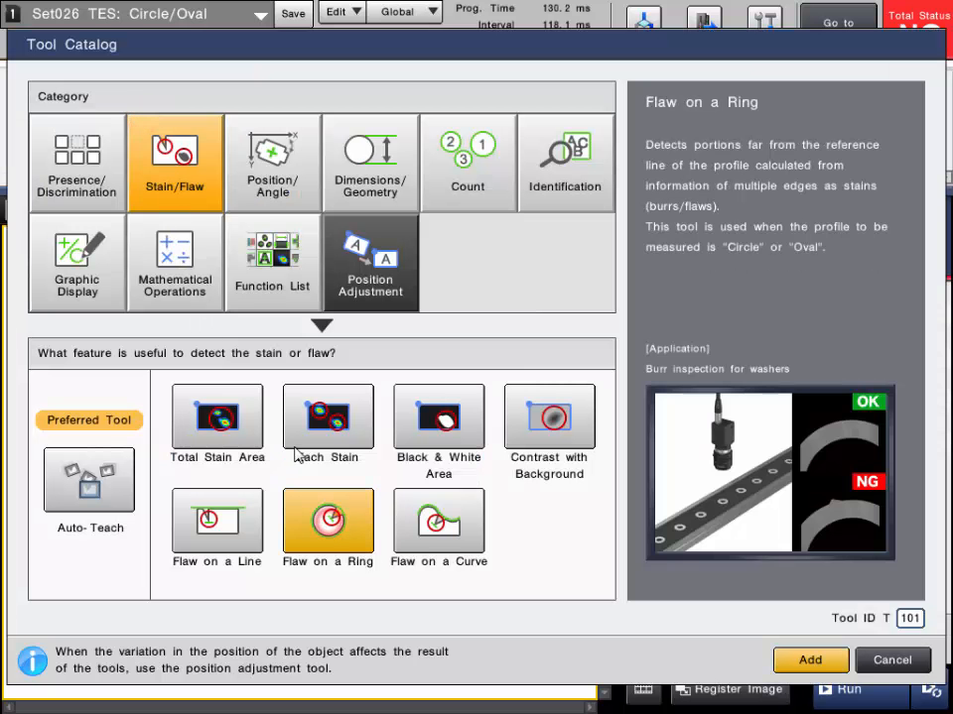
{"action": "left_click", "coordinate": [811, 661]}
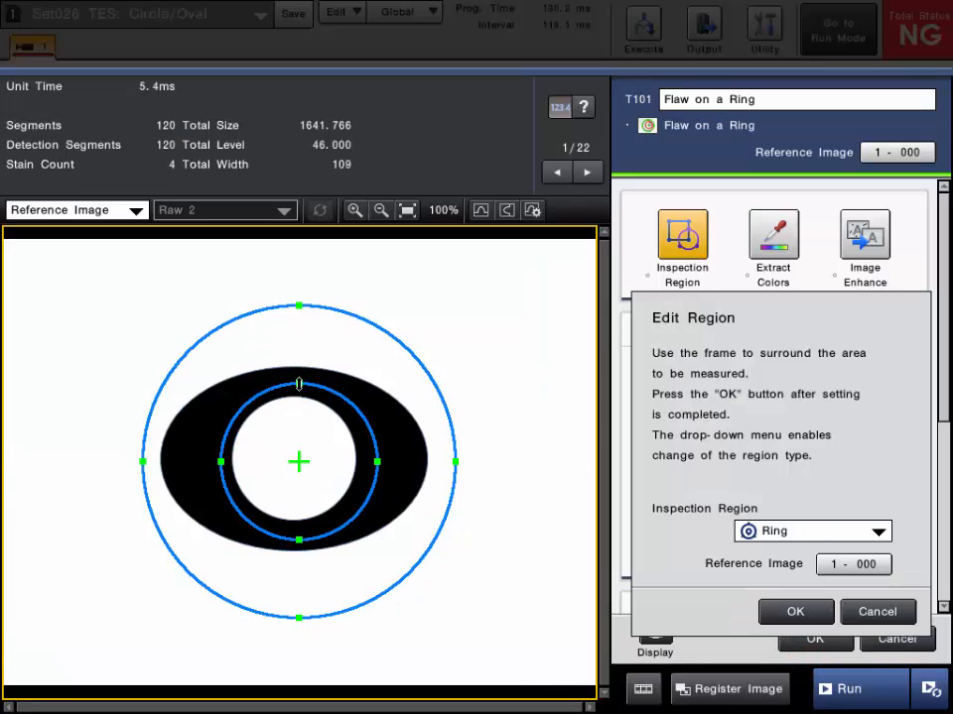
{"action": "left_click_drag", "start_coordinate": [317, 387], "coordinate": [315, 386]}
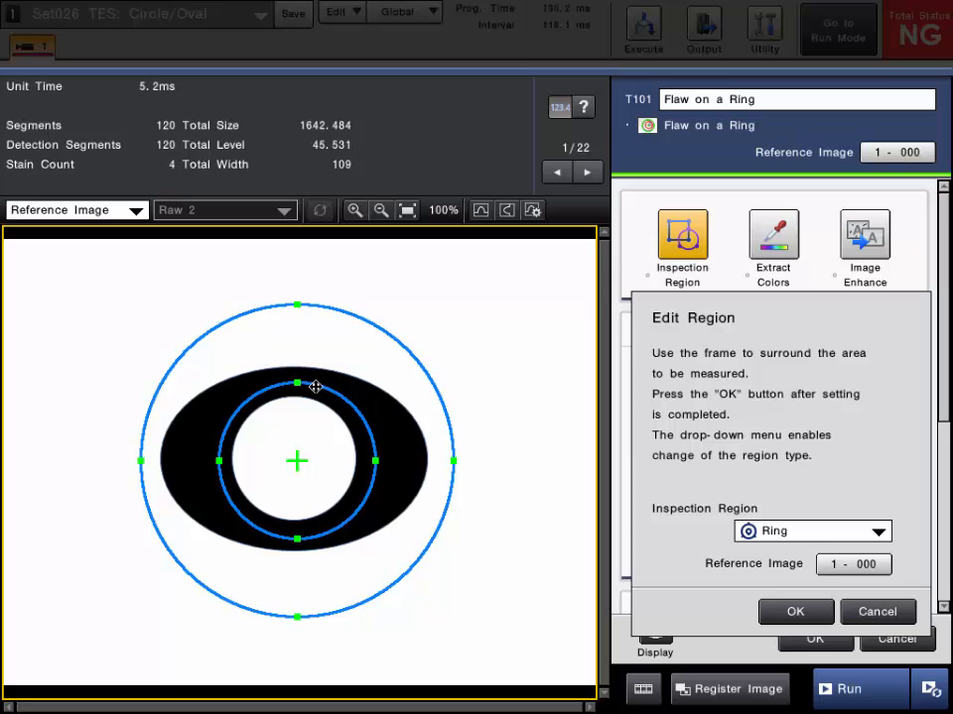
{"action": "left_click_drag", "start_coordinate": [293, 303], "coordinate": [301, 304]}
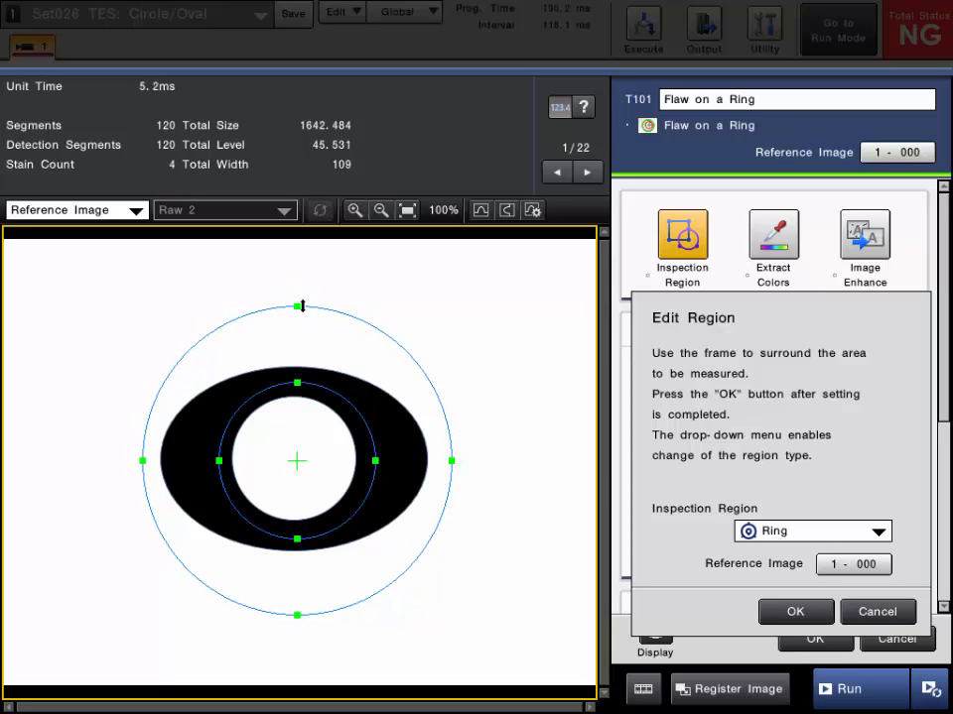
{"action": "left_click_drag", "start_coordinate": [346, 398], "coordinate": [342, 400]}
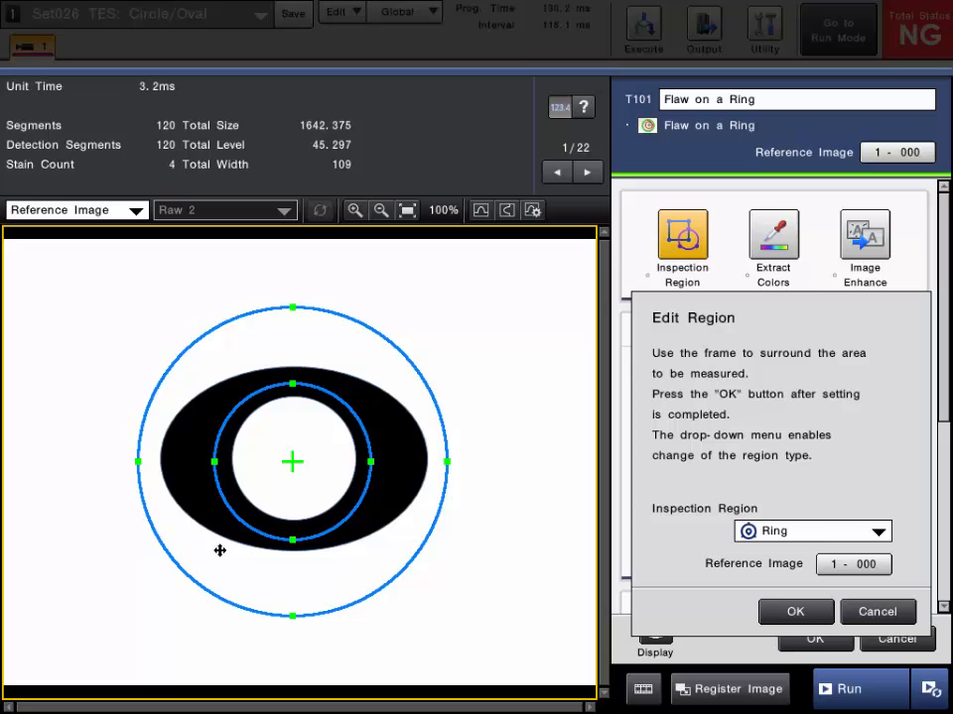
{"action": "left_click_drag", "start_coordinate": [287, 540], "coordinate": [292, 533]}
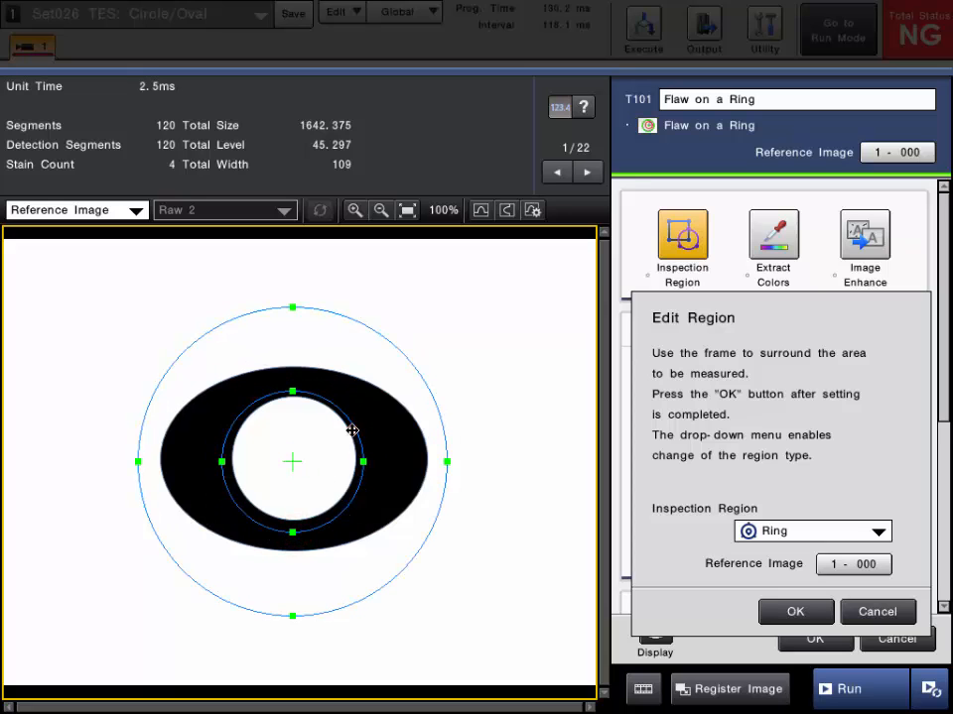
{"action": "left_click_drag", "start_coordinate": [351, 432], "coordinate": [351, 430]}
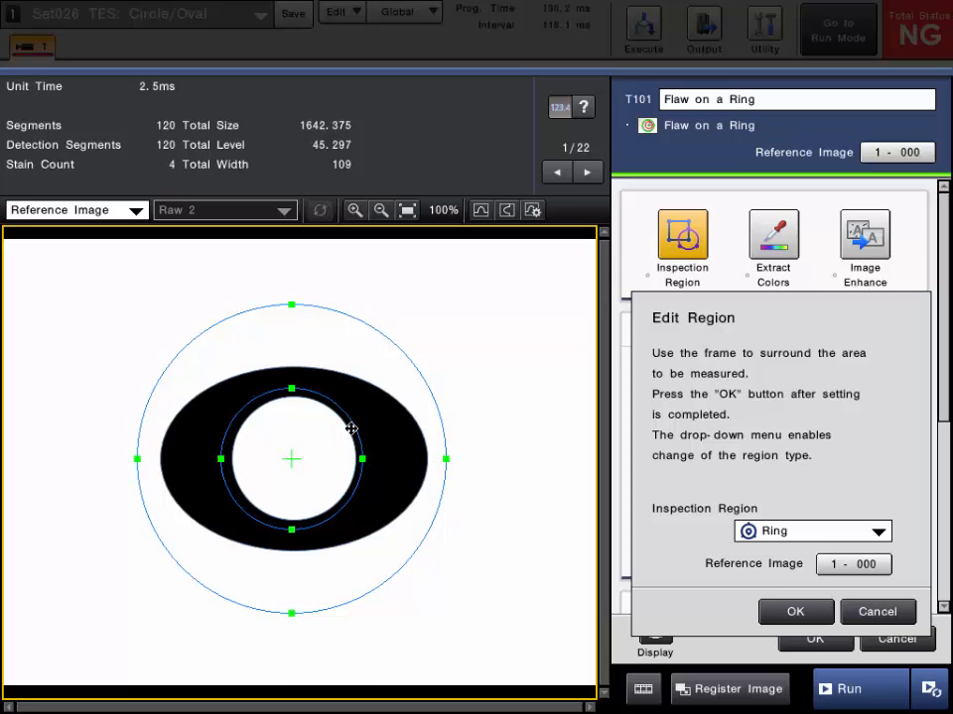
{"action": "left_click", "coordinate": [792, 612]}
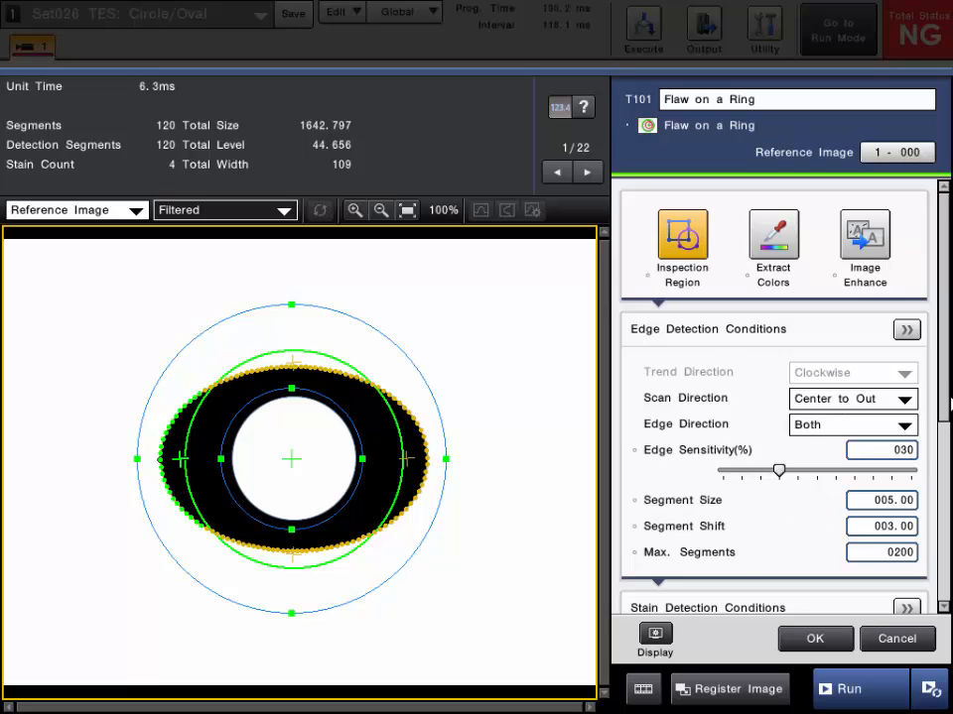
Set the new tool's Reference Line to Oval and zoom in on the fitted outer edge
{"action": "left_click_drag", "start_coordinate": [945, 368], "coordinate": [929, 504]}
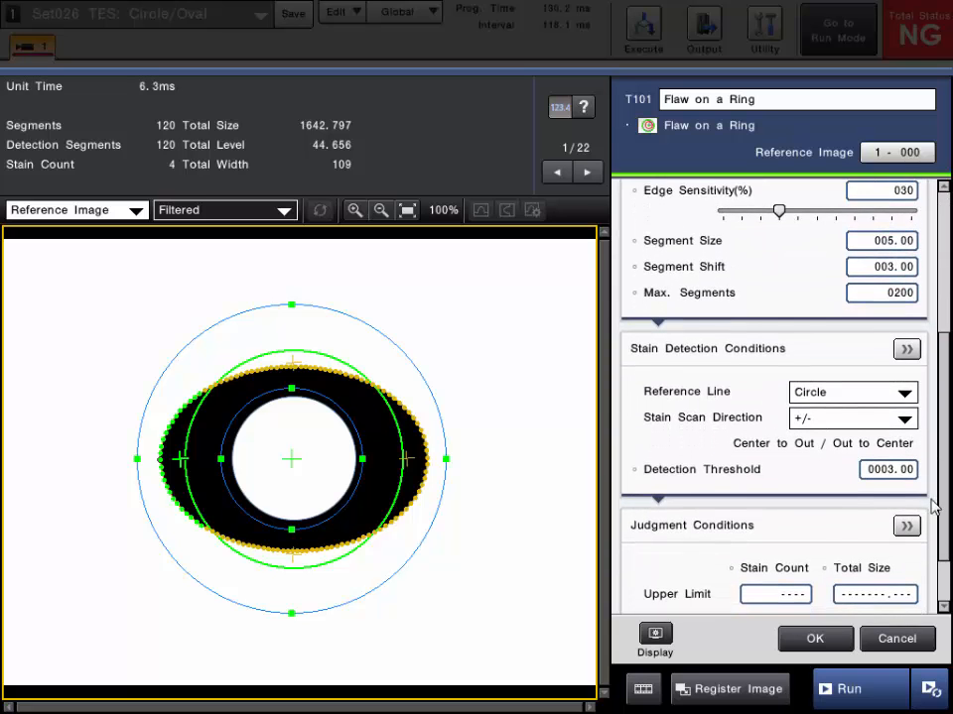
{"action": "left_click", "coordinate": [842, 394]}
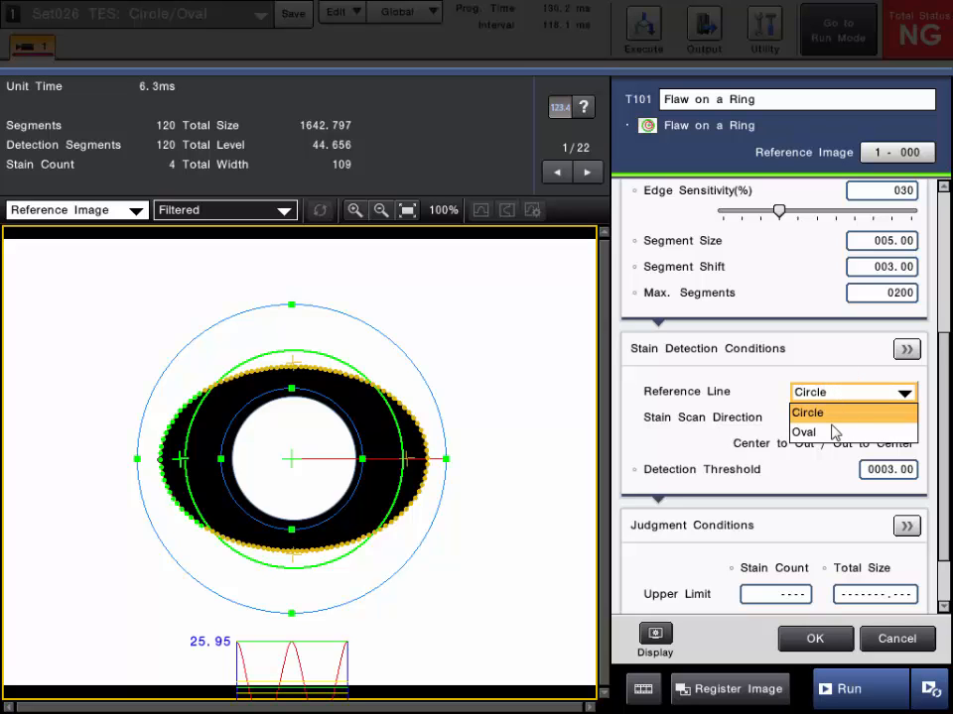
{"action": "left_click", "coordinate": [832, 433]}
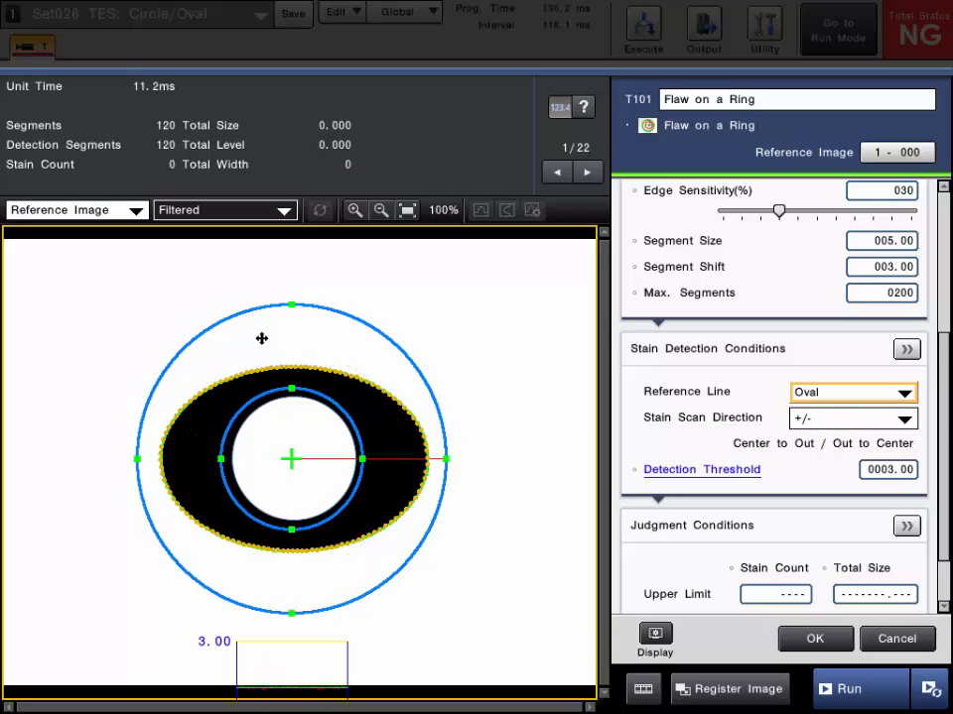
{"action": "scroll", "coordinate": [262, 339], "scroll_direction": "up", "scroll_amount": 3}
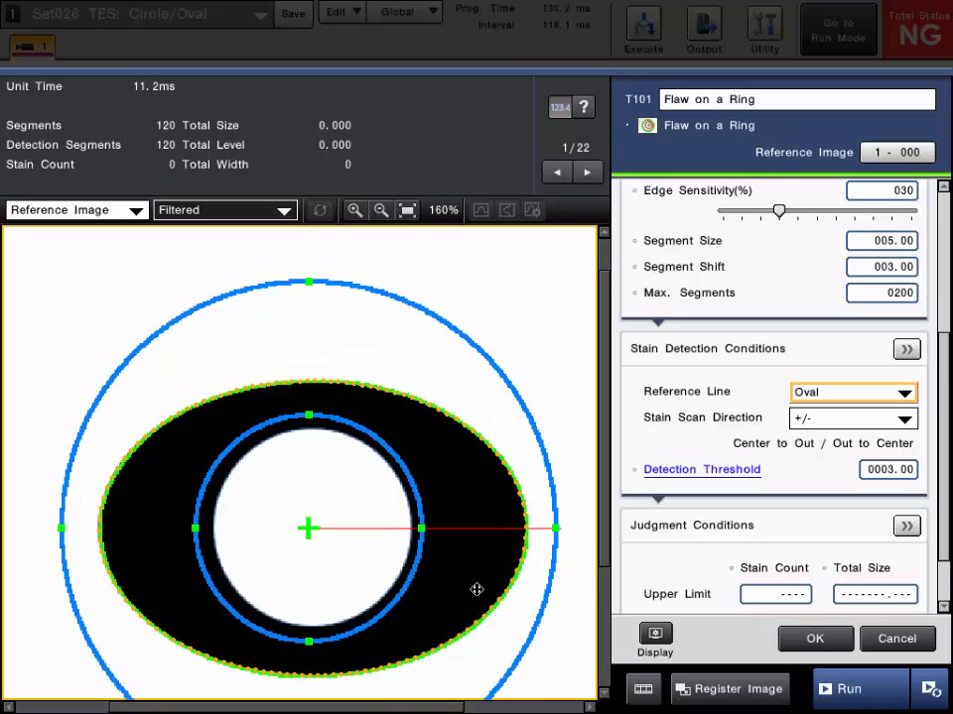
{"action": "scroll", "coordinate": [303, 511], "scroll_direction": "down", "scroll_amount": 2}
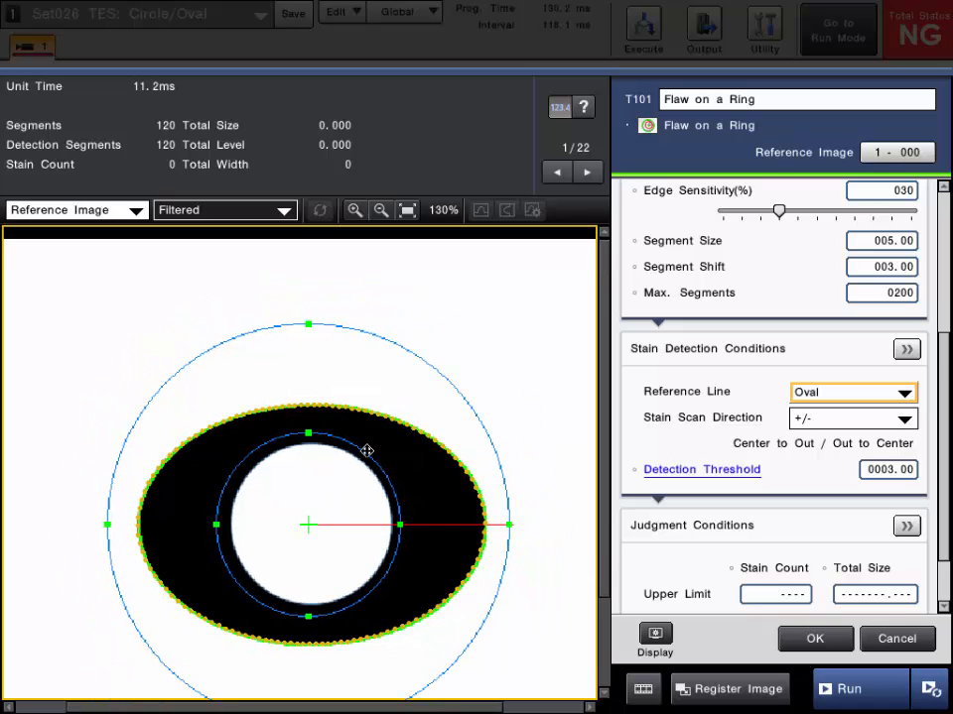
Set the oval ring tool's Stain Count upper limit to 0
{"action": "left_click", "coordinate": [407, 212]}
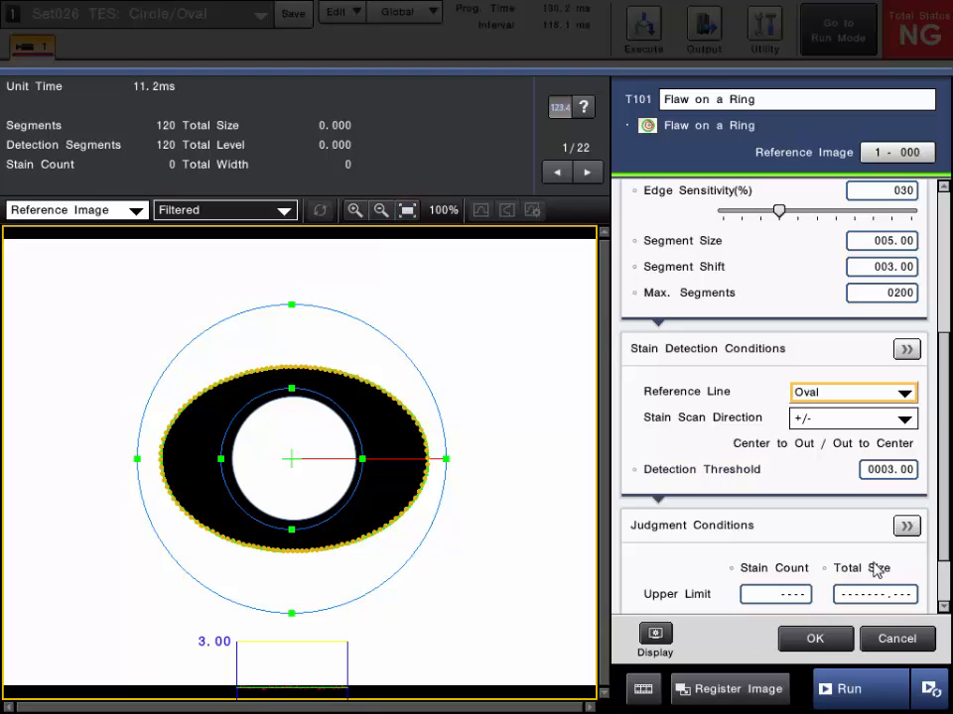
{"action": "left_click_drag", "start_coordinate": [944, 508], "coordinate": [941, 569]}
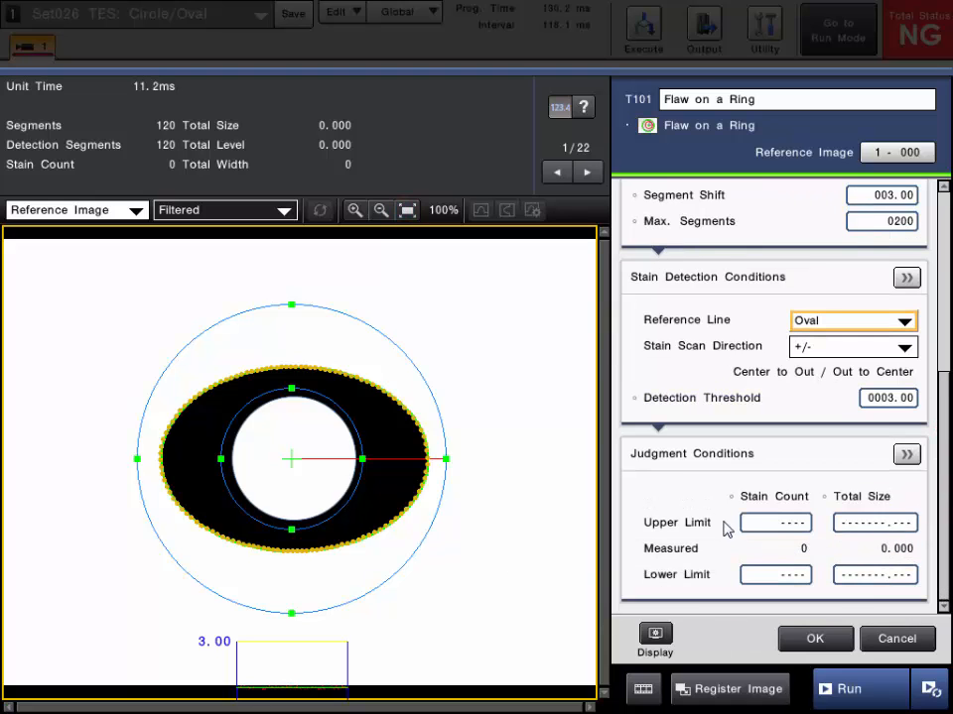
{"action": "left_click", "coordinate": [777, 521]}
{"action": "left_click", "coordinate": [695, 481]}
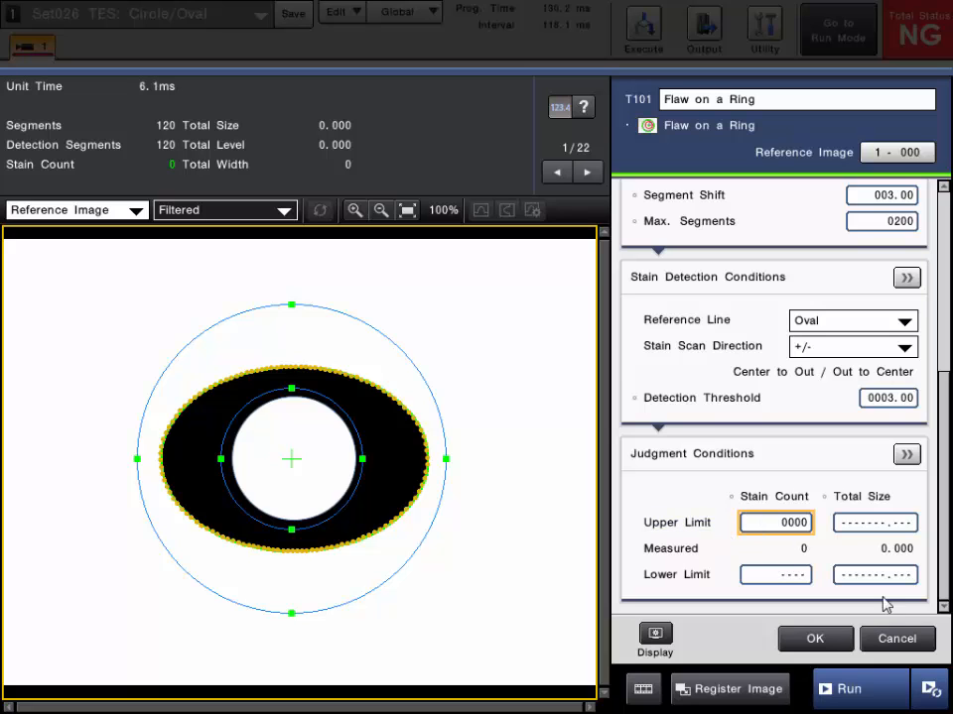
Run a measurement and zoom in to inspect the flaws detected along the oval edge
{"action": "left_click", "coordinate": [861, 695]}
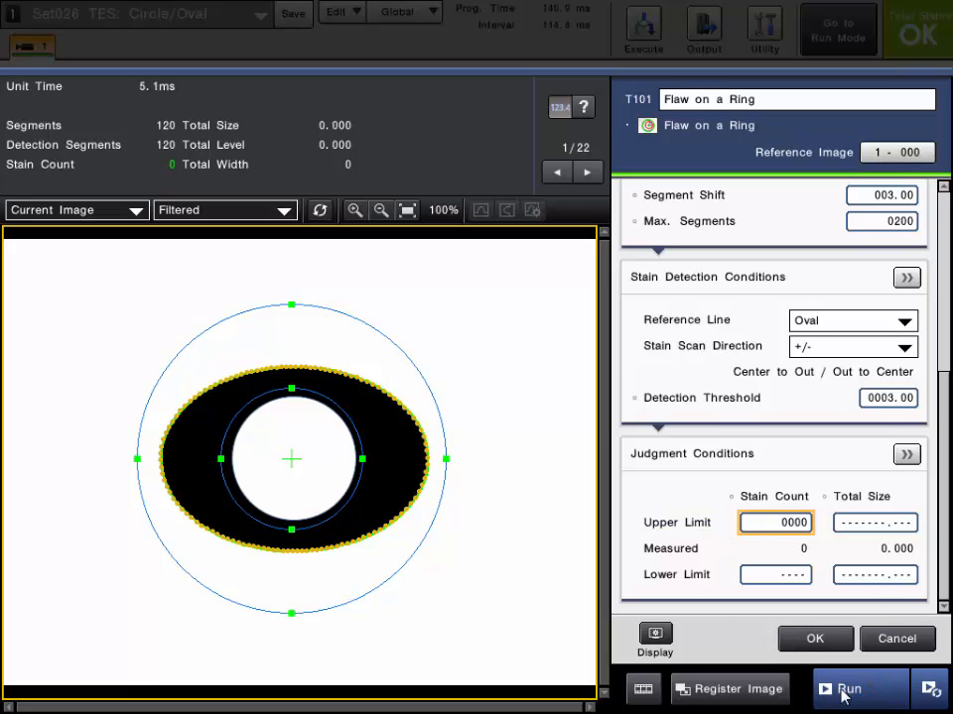
{"action": "left_click", "coordinate": [864, 691]}
{"action": "scroll", "coordinate": [411, 389], "scroll_direction": "up", "scroll_amount": 5}
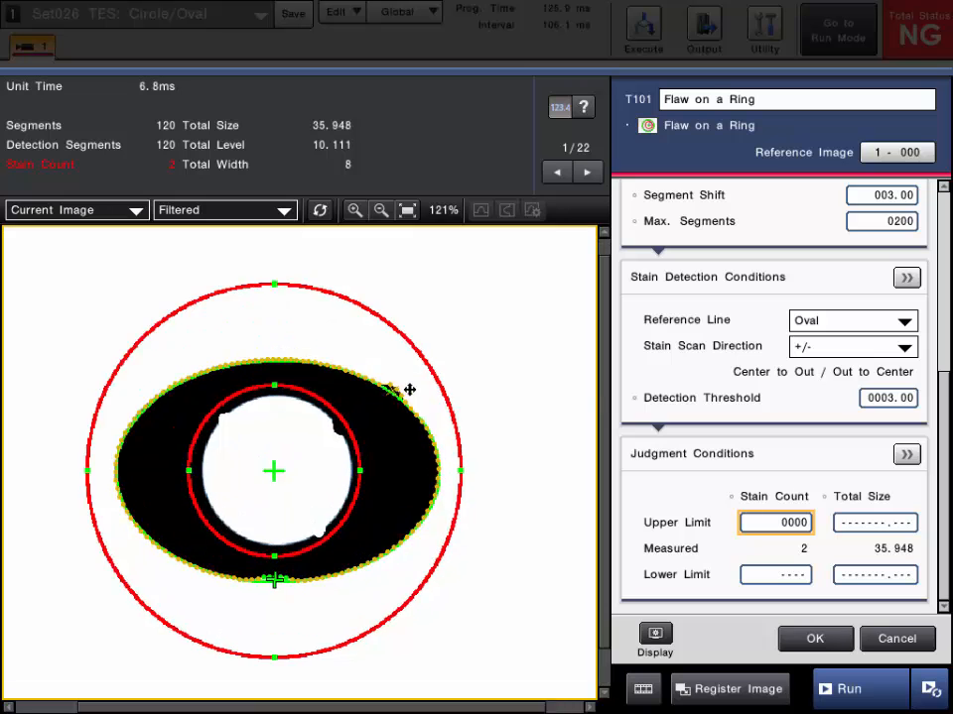
{"action": "scroll", "coordinate": [378, 397], "scroll_direction": "down", "scroll_amount": 2}
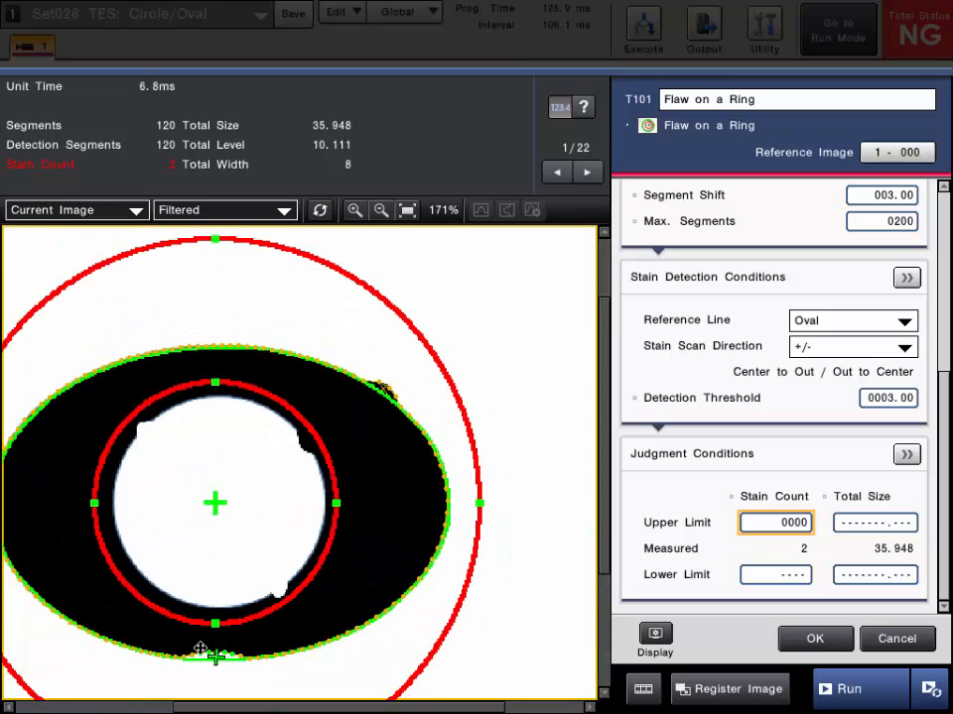
{"action": "scroll", "coordinate": [210, 657], "scroll_direction": "up", "scroll_amount": 2}
{"action": "scroll", "coordinate": [210, 657], "scroll_direction": "down", "scroll_amount": 1}
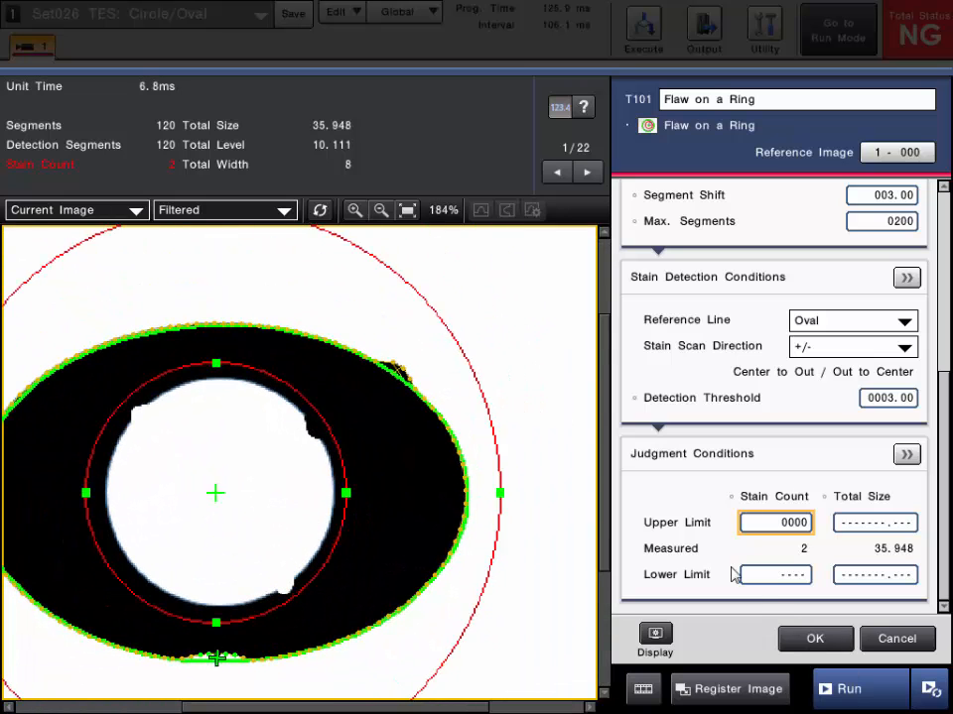
{"action": "left_click", "coordinate": [407, 211]}
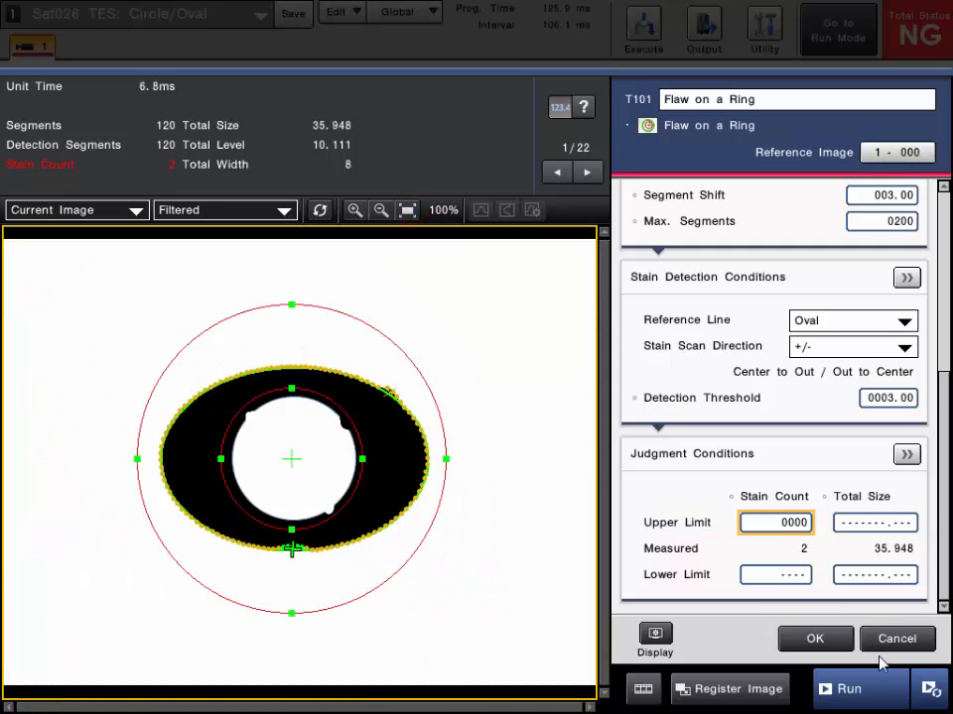
Confirm the oval ring tool settings and run measurements on successive images
{"action": "left_click", "coordinate": [817, 643]}
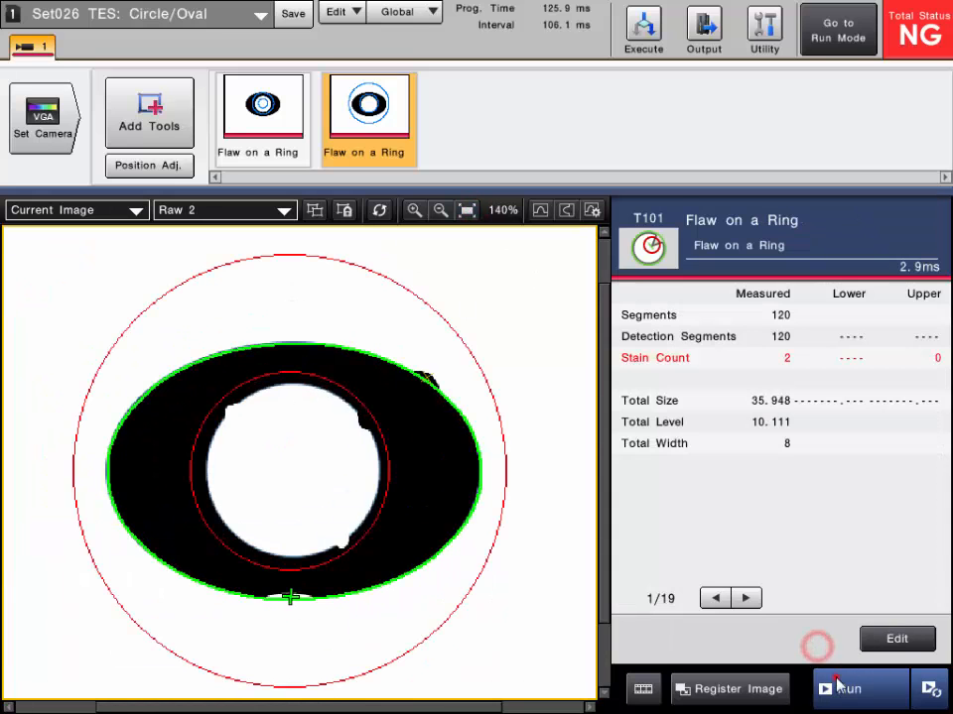
{"action": "left_click", "coordinate": [834, 687]}
{"action": "left_click", "coordinate": [836, 680]}
{"action": "left_click", "coordinate": [836, 681]}
{"action": "left_click", "coordinate": [836, 681]}
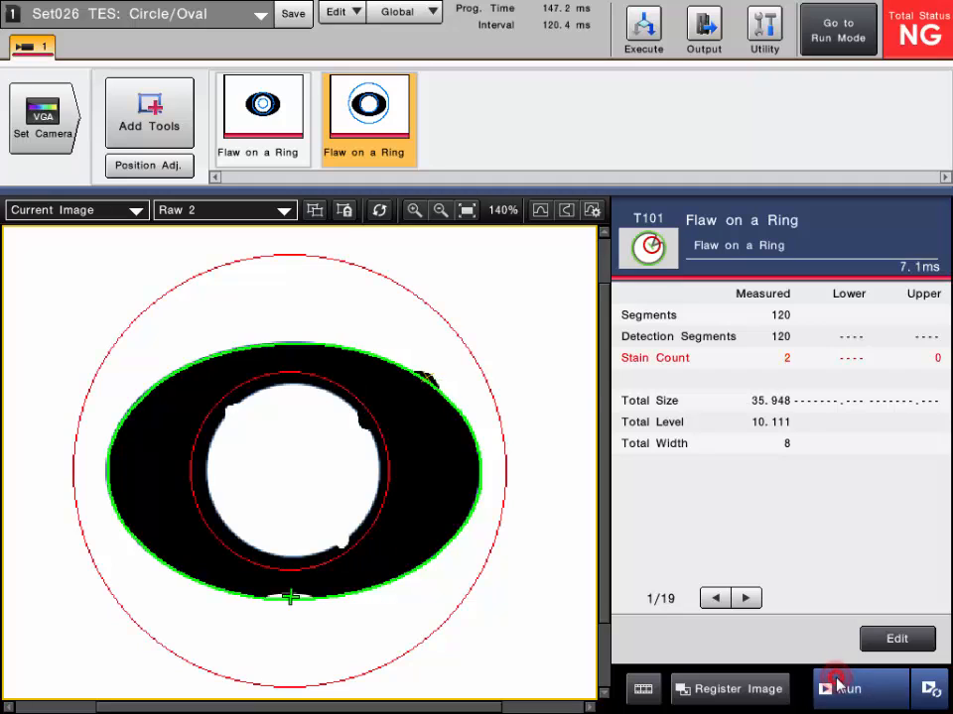
{"action": "left_click", "coordinate": [837, 681]}
{"action": "left_click", "coordinate": [836, 680]}
{"action": "left_click", "coordinate": [837, 680]}
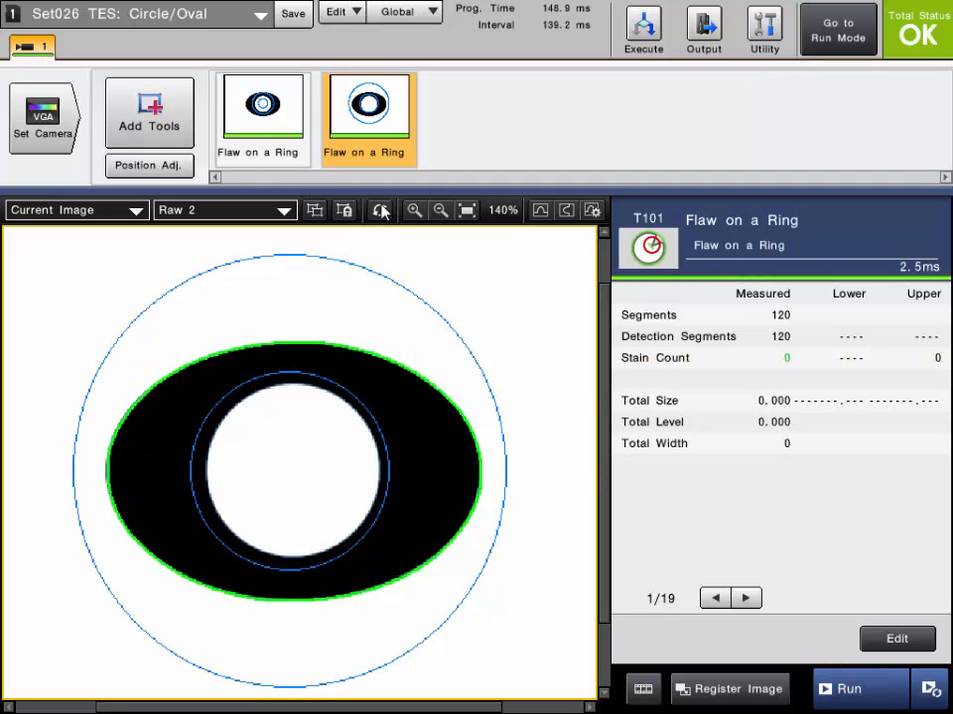
Select both Flaw on a Ring tools and show all tool regions on the image together
{"action": "left_click", "coordinate": [277, 142]}
{"action": "left_click", "coordinate": [366, 123]}
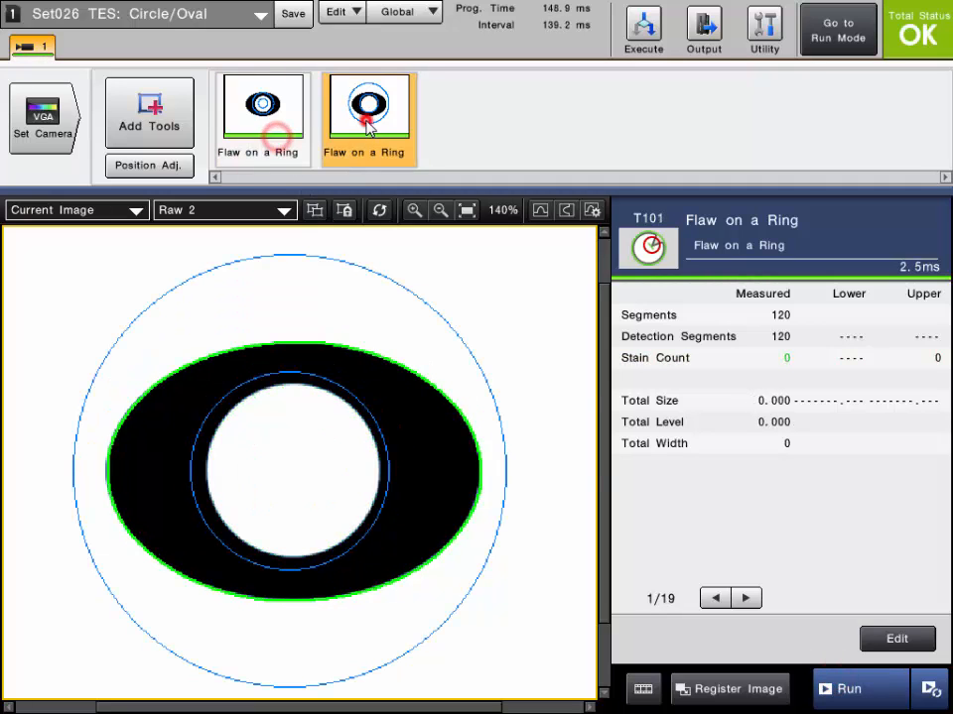
{"action": "left_click", "coordinate": [316, 211]}
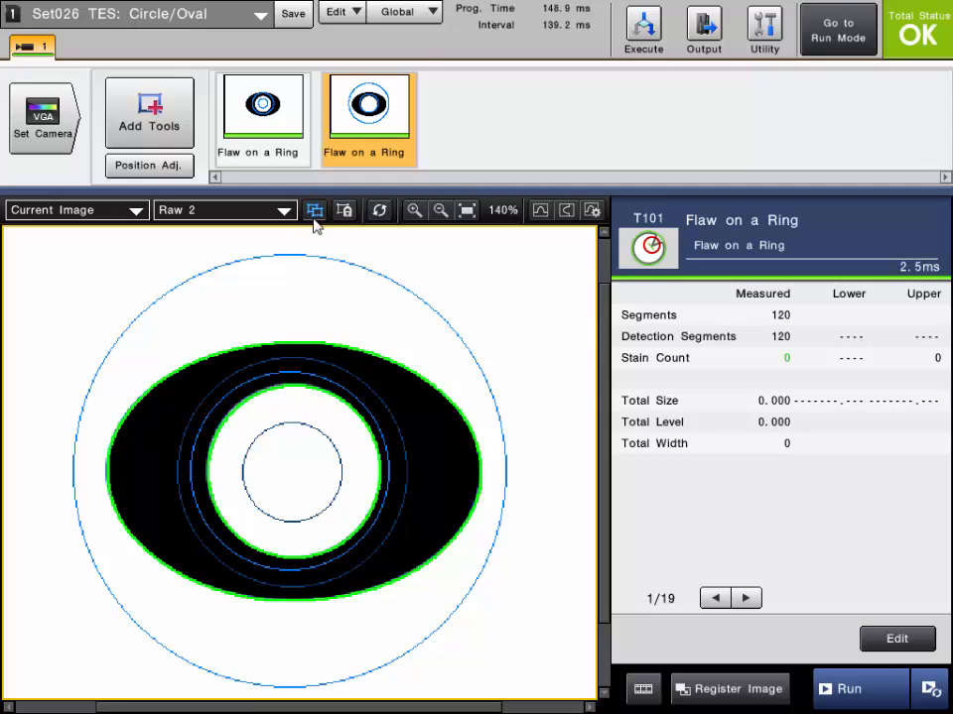
{"action": "left_click", "coordinate": [315, 214]}
{"action": "left_click", "coordinate": [315, 214]}
Run measurements on successive images to check both ring tools' judgments
{"action": "left_click", "coordinate": [859, 687]}
{"action": "left_click", "coordinate": [859, 686]}
{"action": "left_click", "coordinate": [859, 687]}
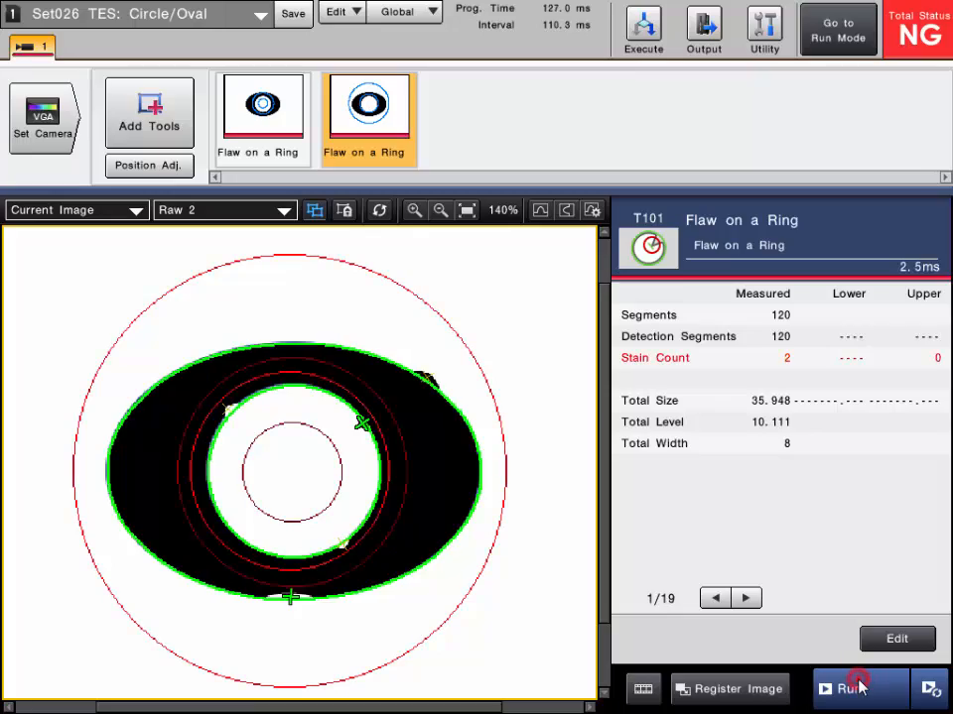
{"action": "left_click", "coordinate": [859, 686]}
{"action": "left_click", "coordinate": [859, 687]}
{"action": "left_click", "coordinate": [859, 686]}
{"action": "left_click", "coordinate": [859, 687]}
{"action": "left_click", "coordinate": [859, 687]}
{"action": "left_click", "coordinate": [860, 687]}
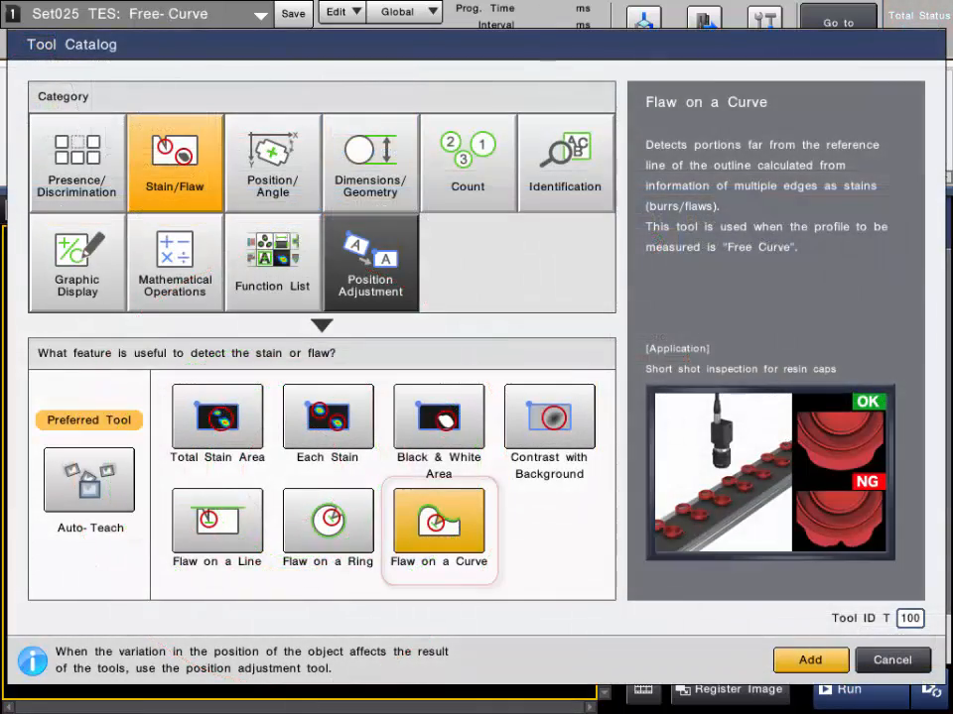
Add a Flaw on a Curve tool from the Stain/Flaw category
{"action": "left_click", "coordinate": [447, 543]}
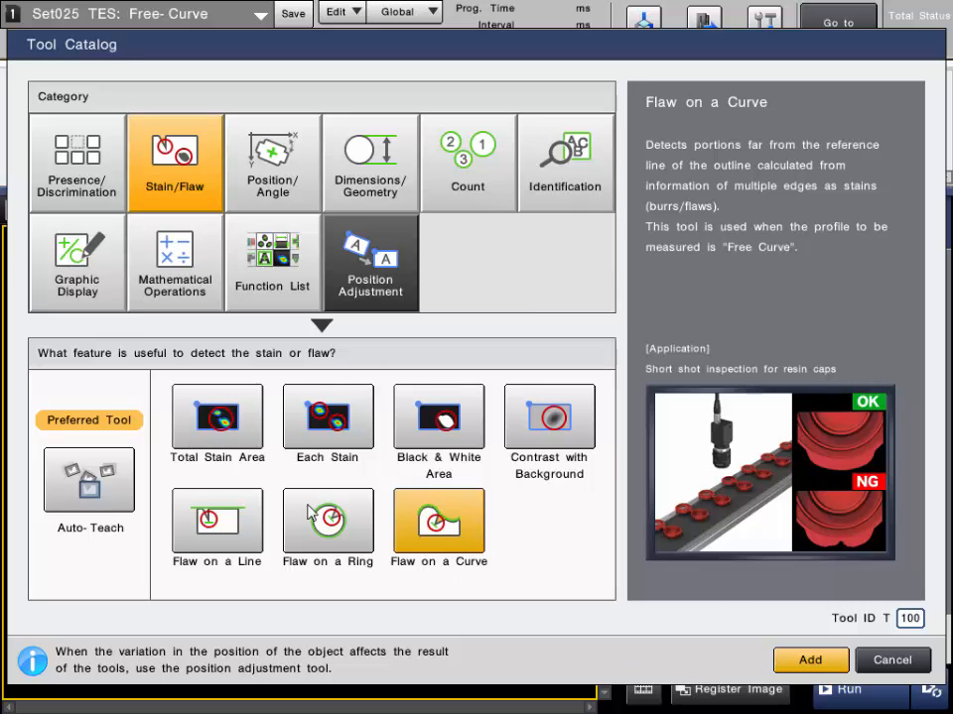
{"action": "left_click", "coordinate": [831, 667]}
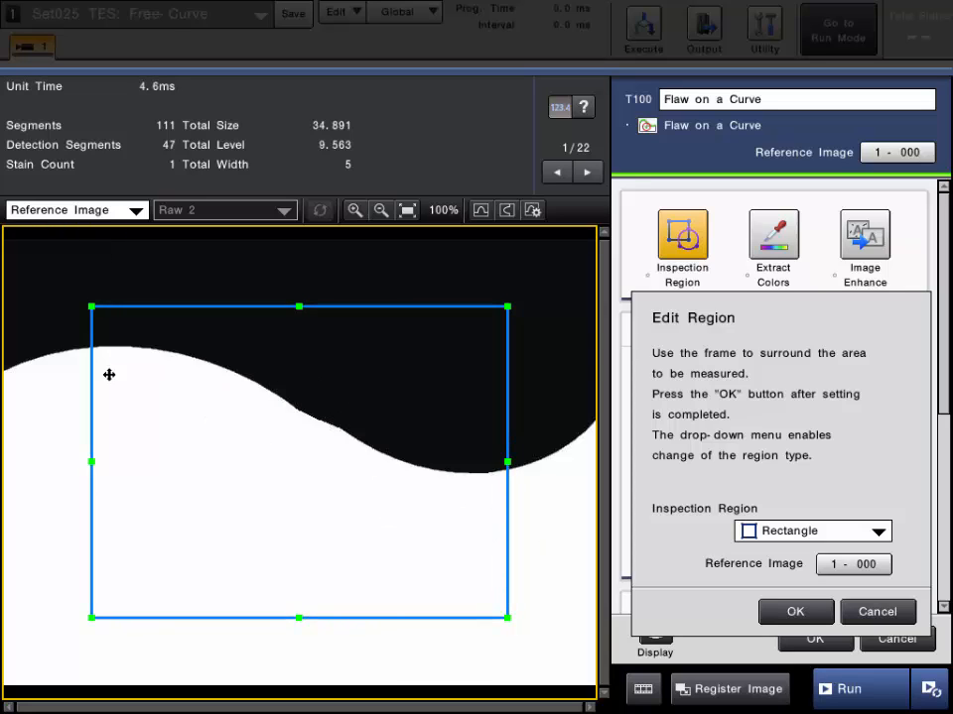
Keep a rectangular inspection region and enlarge it to span the whole width of the curved edge
{"action": "left_click", "coordinate": [809, 532]}
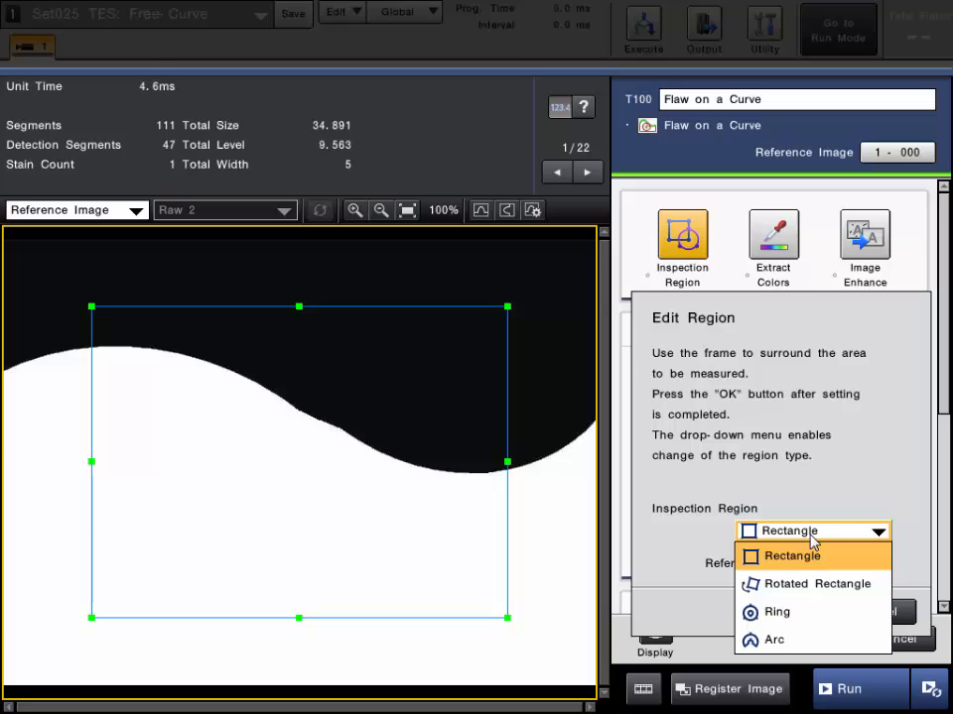
{"action": "left_click", "coordinate": [811, 533]}
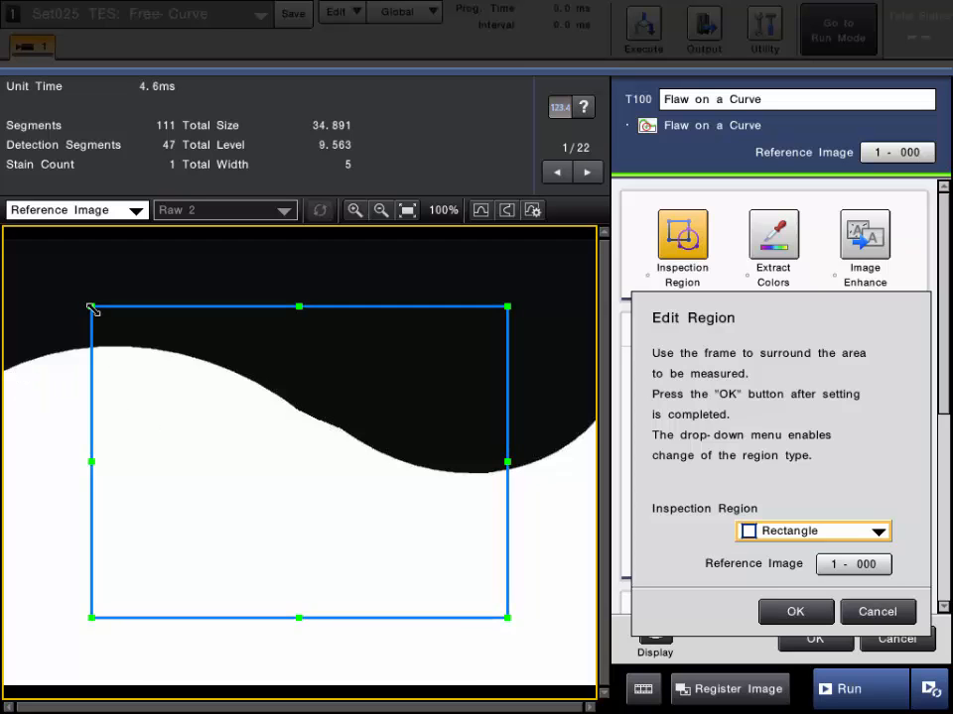
{"action": "left_click_drag", "start_coordinate": [92, 307], "coordinate": [9, 293]}
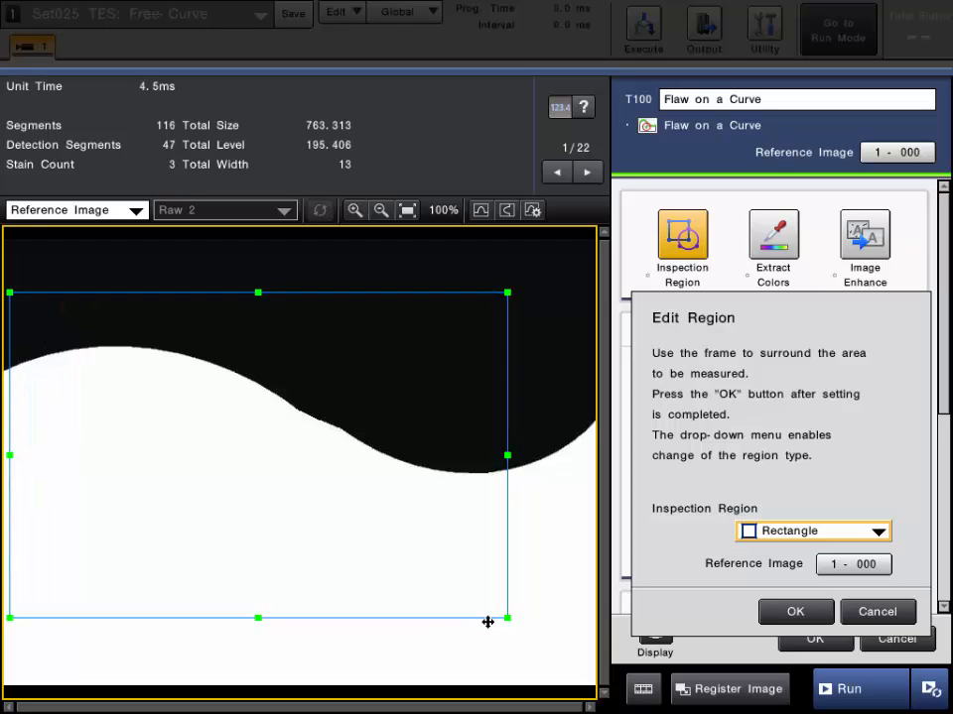
{"action": "left_click_drag", "start_coordinate": [506, 617], "coordinate": [591, 557]}
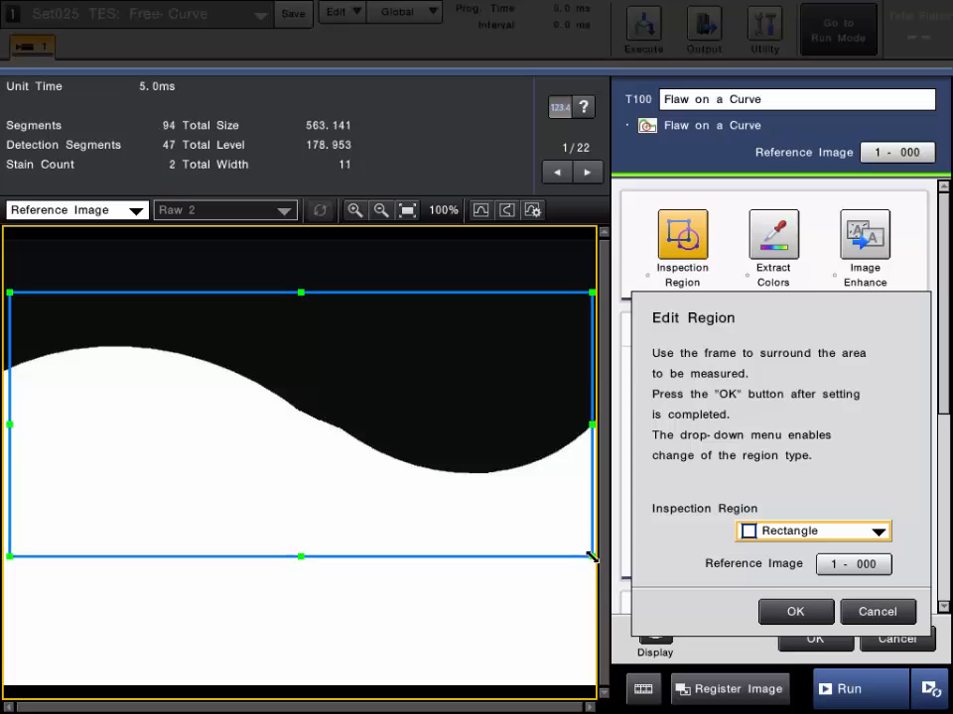
{"action": "left_click", "coordinate": [796, 612]}
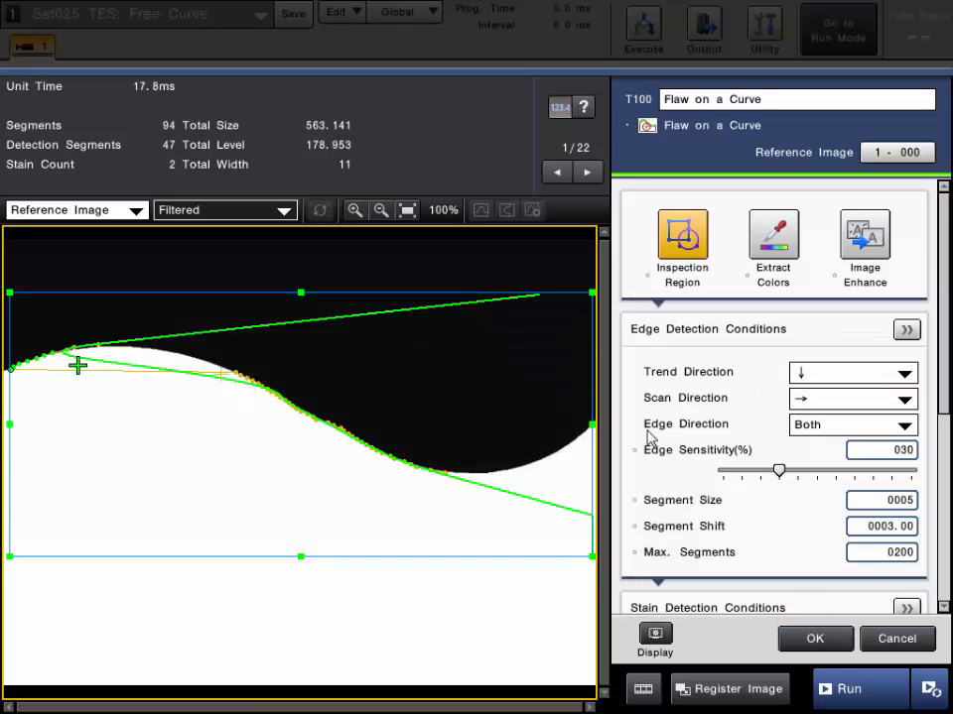
Set the Trend Direction to rightward and increase Max. Segments to 300
{"action": "left_click", "coordinate": [836, 374]}
{"action": "left_click", "coordinate": [822, 411]}
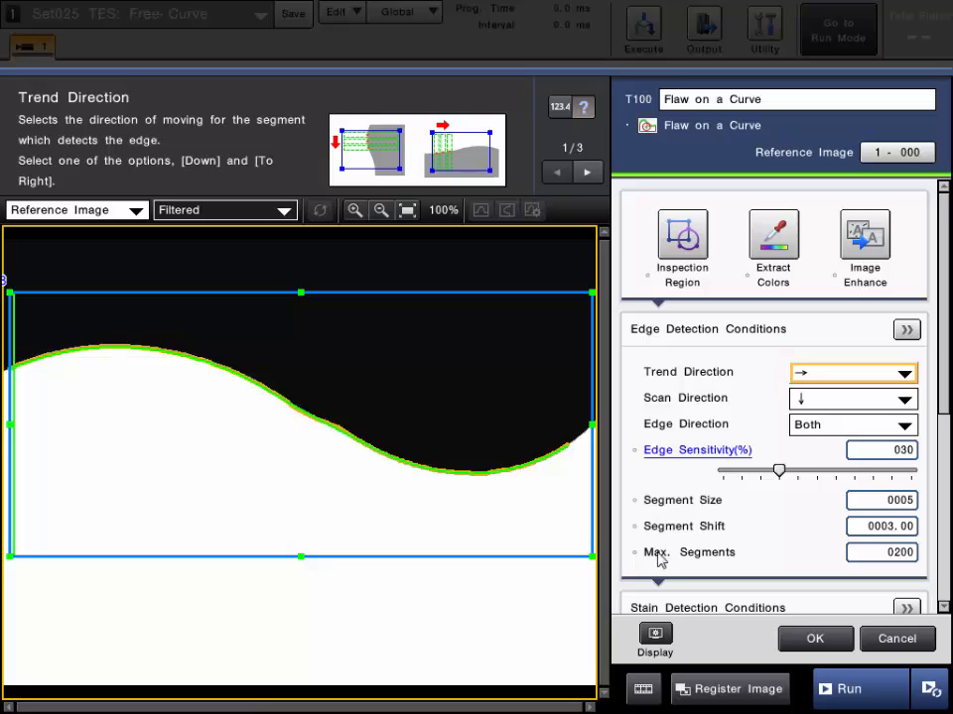
{"action": "left_click", "coordinate": [860, 557]}
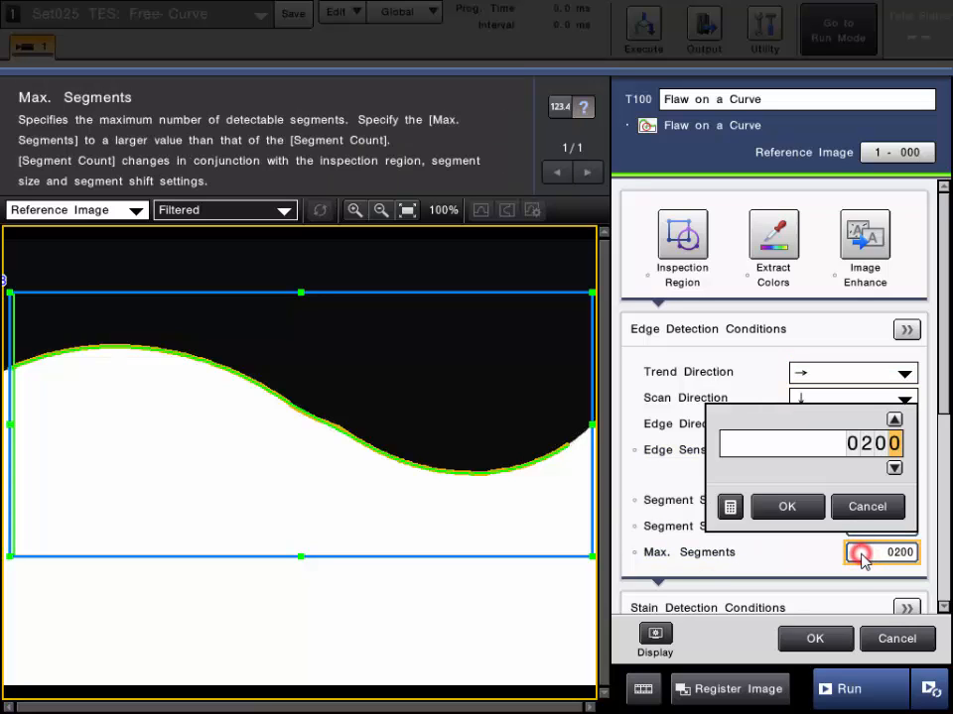
{"action": "left_click", "coordinate": [863, 450]}
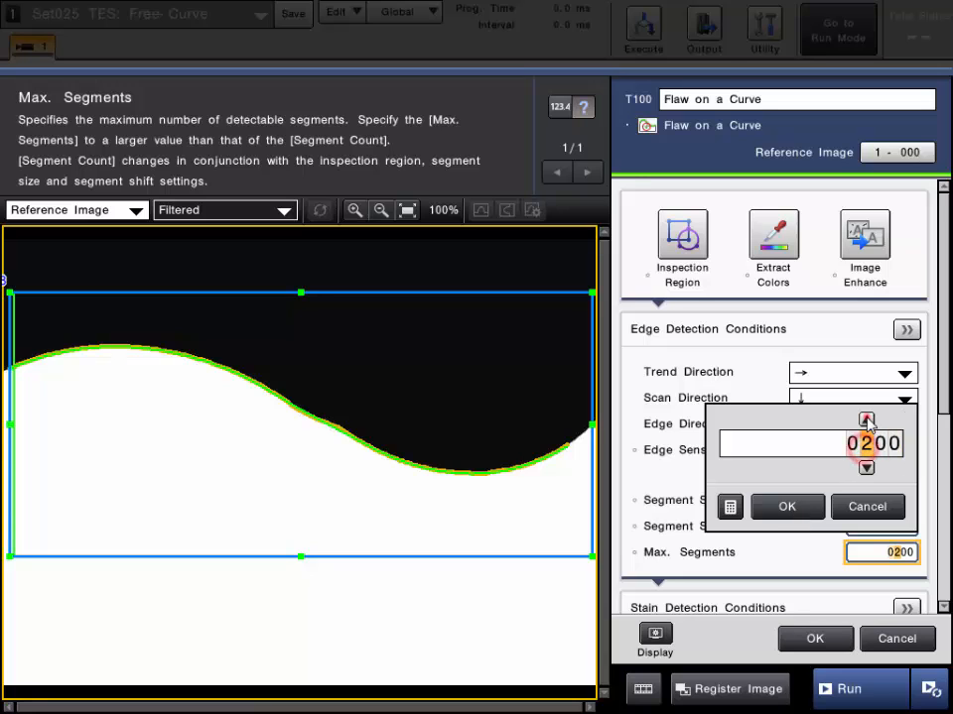
{"action": "left_click", "coordinate": [865, 418]}
{"action": "left_click", "coordinate": [787, 506]}
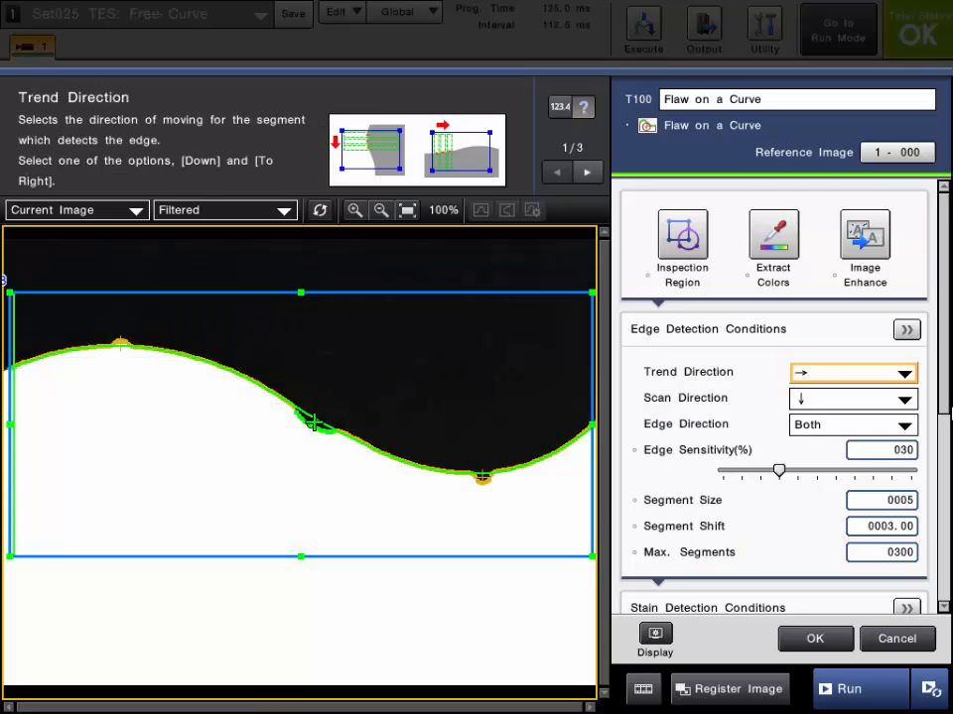
Review the Stain Detection Conditions help texts and their detailed settings
{"action": "scroll", "coordinate": [773, 450], "scroll_direction": "down", "scroll_amount": 5}
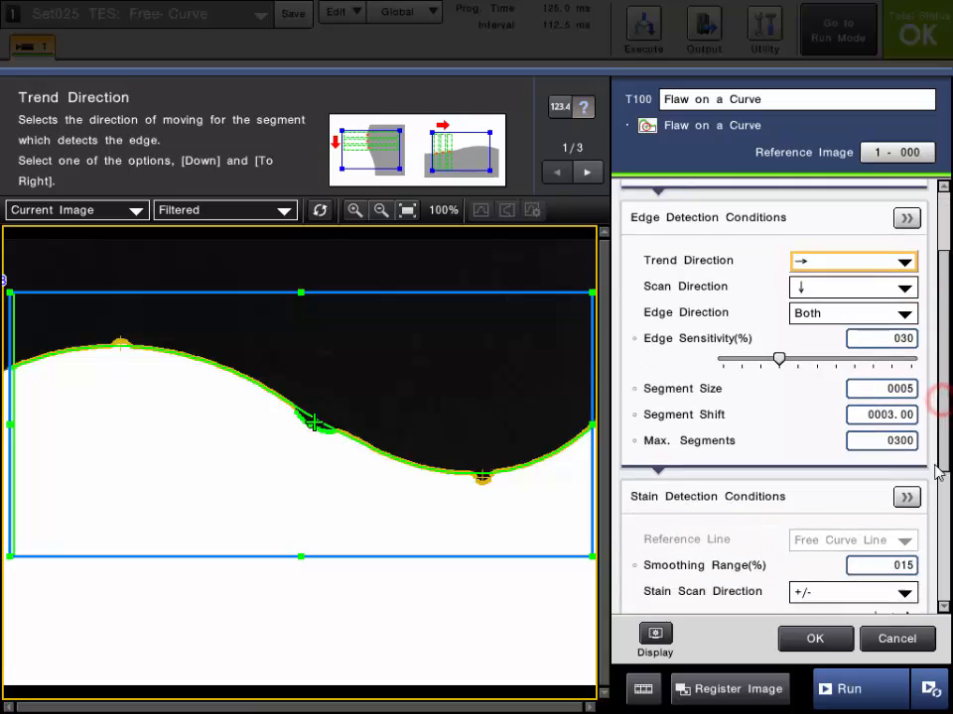
{"action": "left_click", "coordinate": [692, 329]}
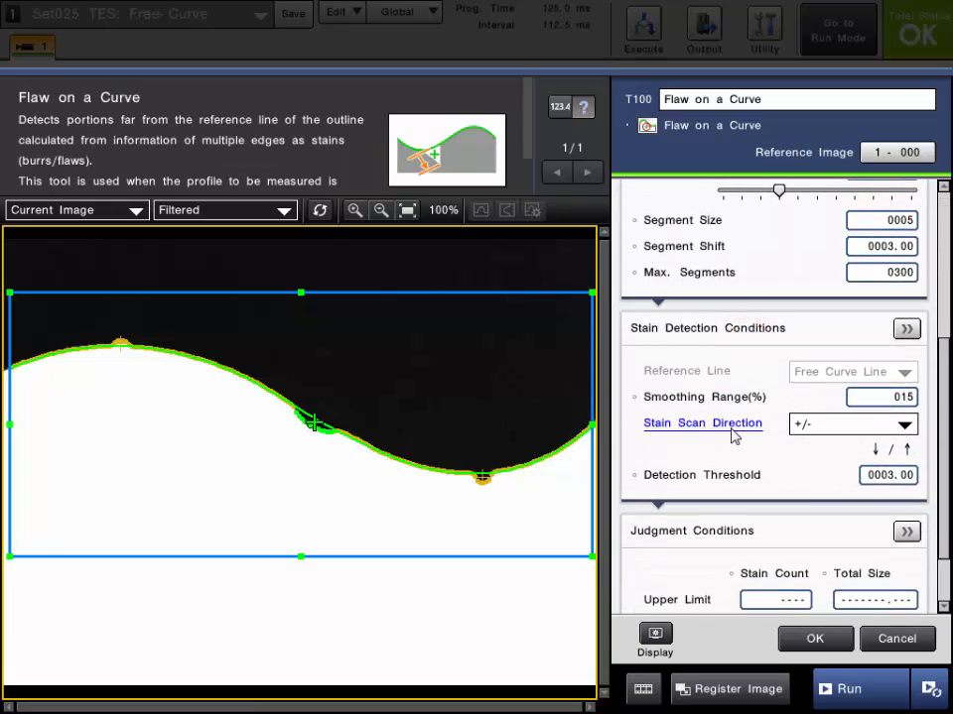
{"action": "left_click", "coordinate": [696, 429]}
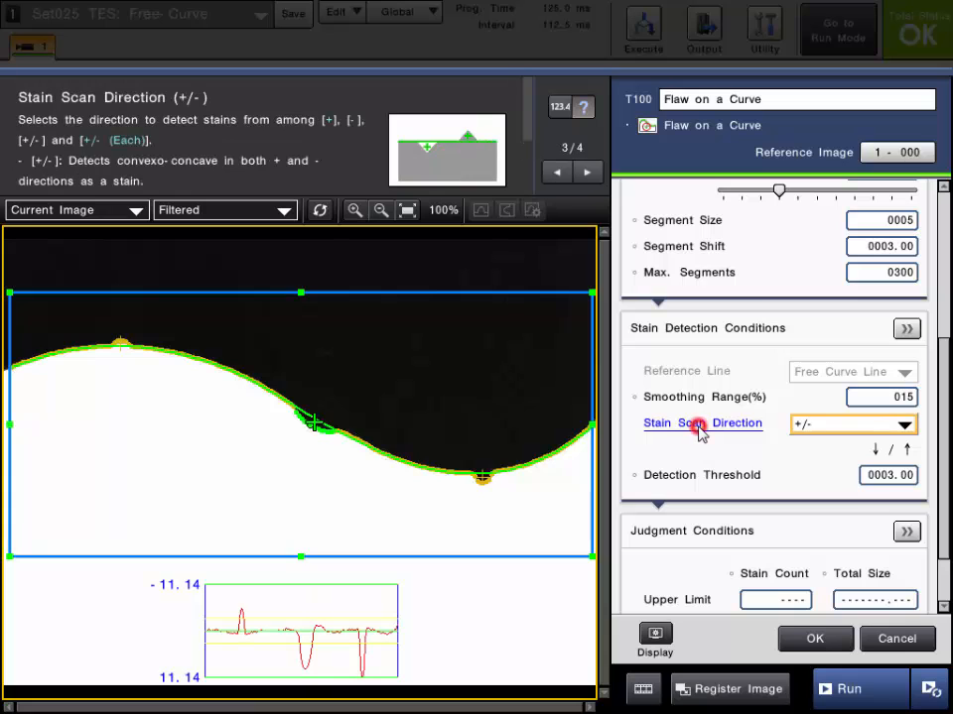
{"action": "left_click", "coordinate": [706, 478]}
{"action": "left_click", "coordinate": [906, 329]}
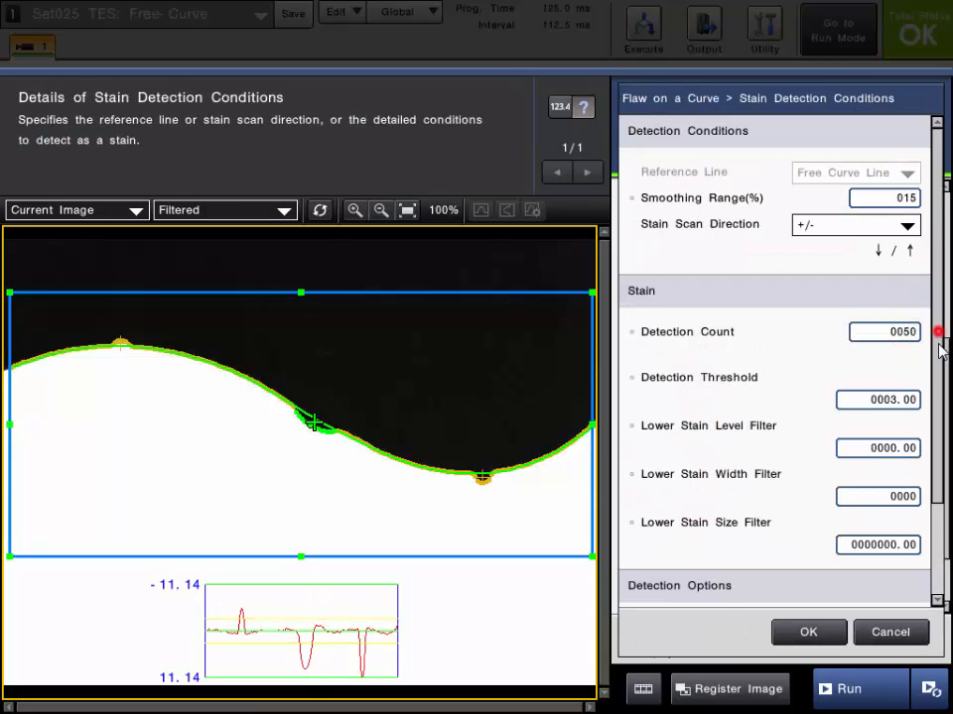
{"action": "left_click_drag", "start_coordinate": [937, 343], "coordinate": [938, 316]}
{"action": "left_click", "coordinate": [804, 635]}
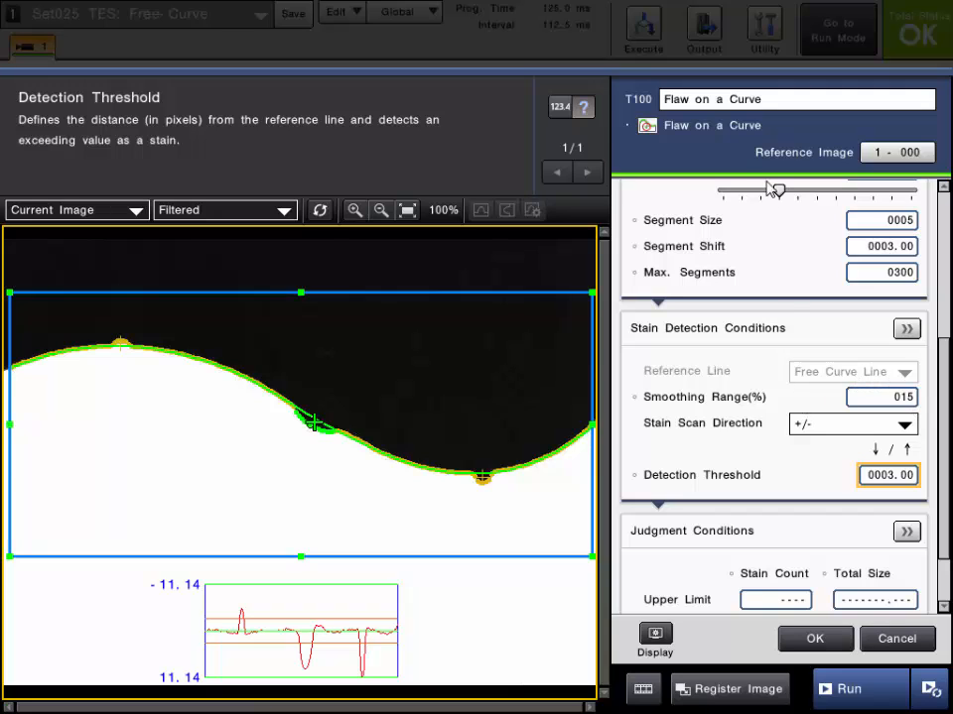
{"action": "left_click", "coordinate": [728, 401]}
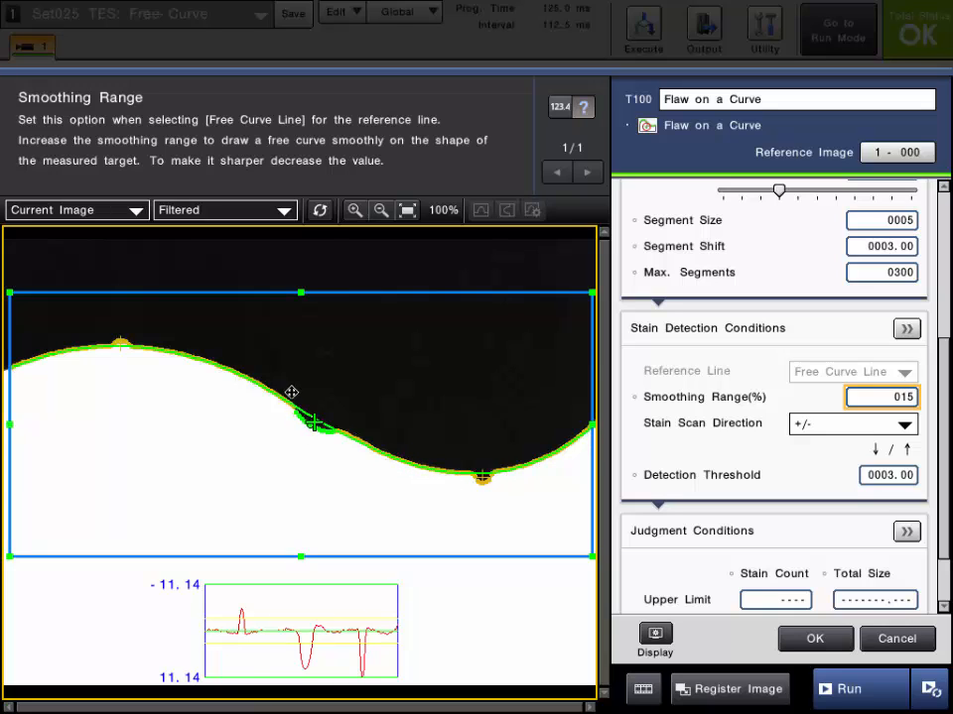
Set the Smoothing Range to 5% and zoom in on the dent in the curved edge
{"action": "left_click", "coordinate": [900, 397]}
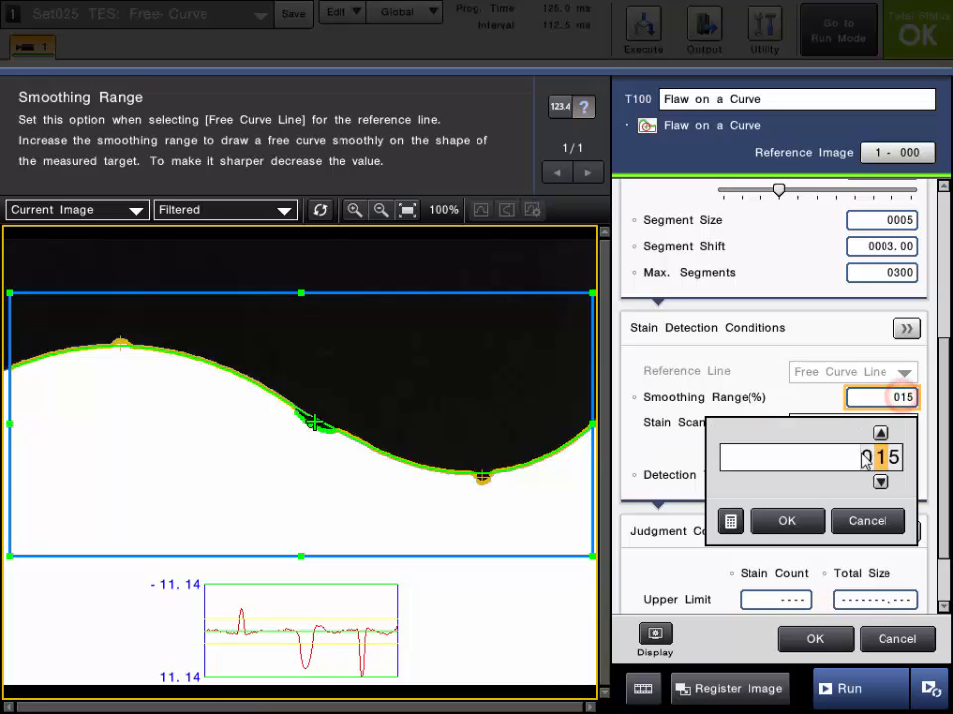
{"action": "left_click", "coordinate": [879, 482]}
{"action": "left_click", "coordinate": [787, 520]}
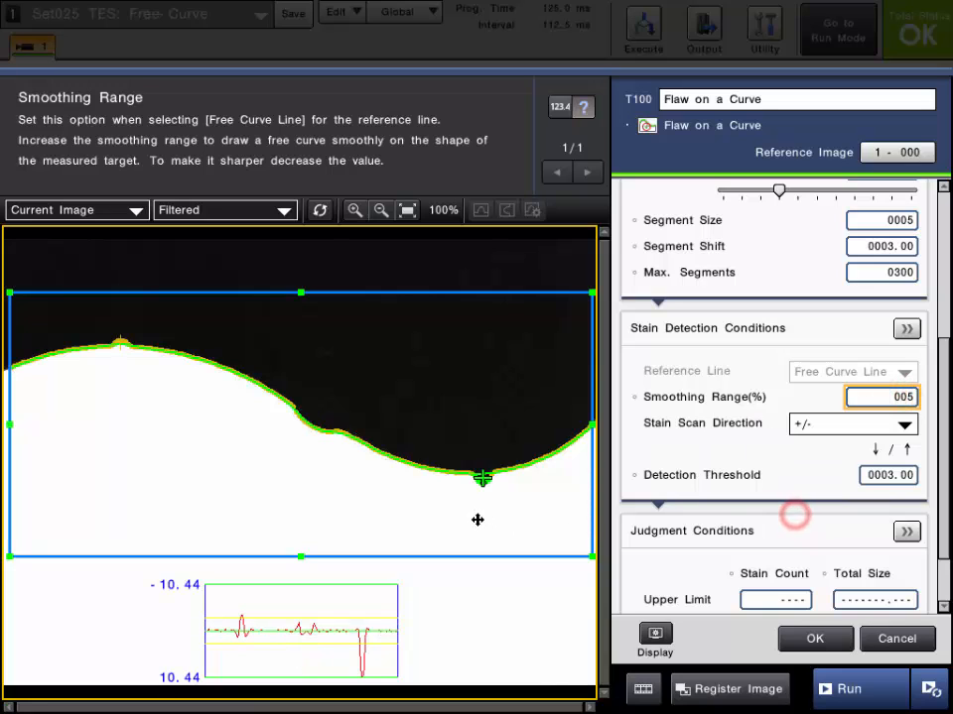
{"action": "scroll", "coordinate": [315, 420], "scroll_direction": "up", "scroll_amount": 5}
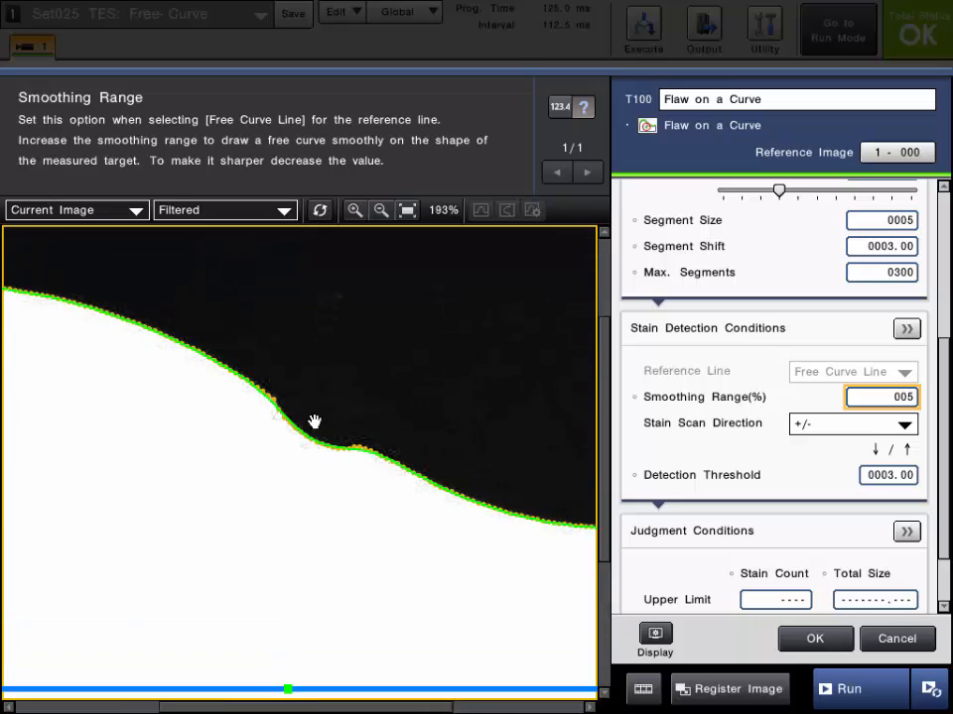
{"action": "scroll", "coordinate": [472, 421], "scroll_direction": "down", "scroll_amount": 4}
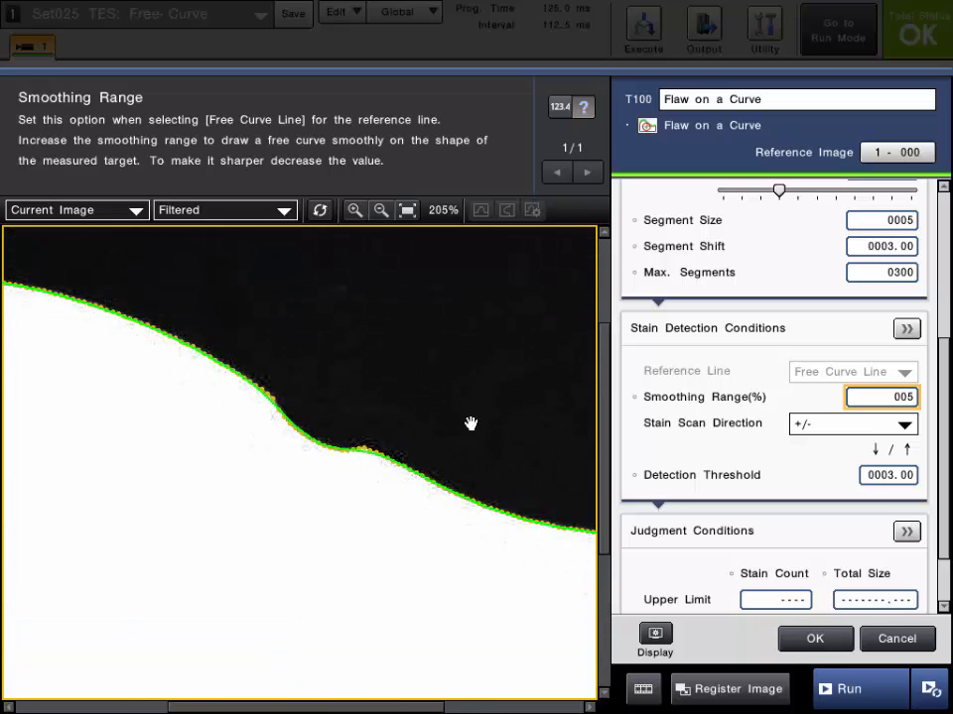
Lower the Smoothing Range to 1%
{"action": "left_click", "coordinate": [908, 397]}
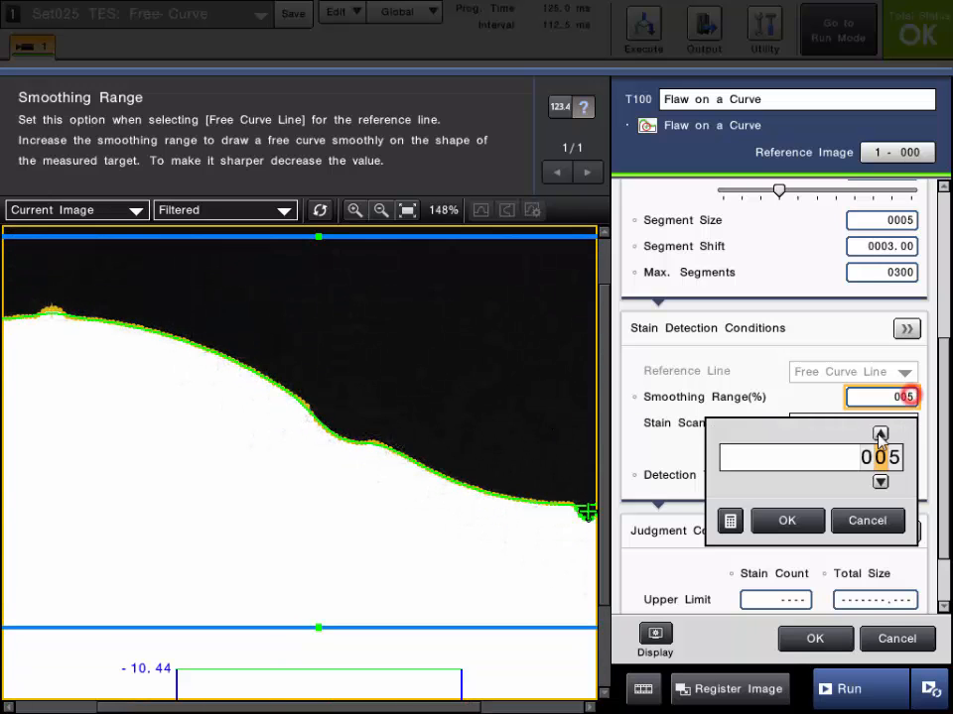
{"action": "left_click", "coordinate": [894, 485]}
{"action": "left_click", "coordinate": [894, 485]}
{"action": "left_click", "coordinate": [894, 485]}
{"action": "left_click", "coordinate": [894, 486]}
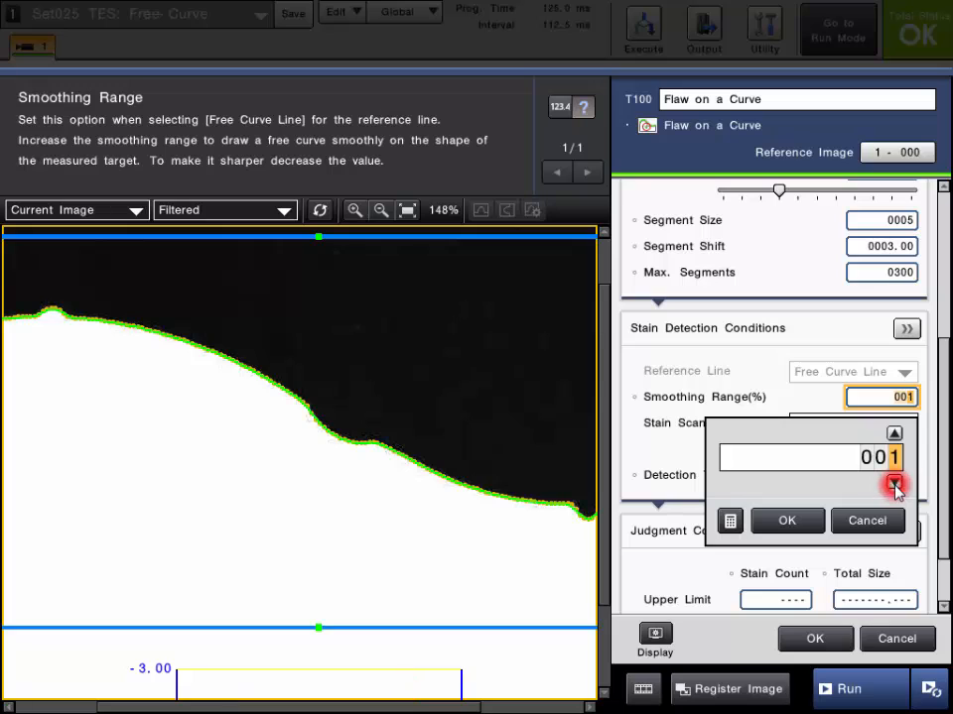
{"action": "left_click", "coordinate": [787, 522]}
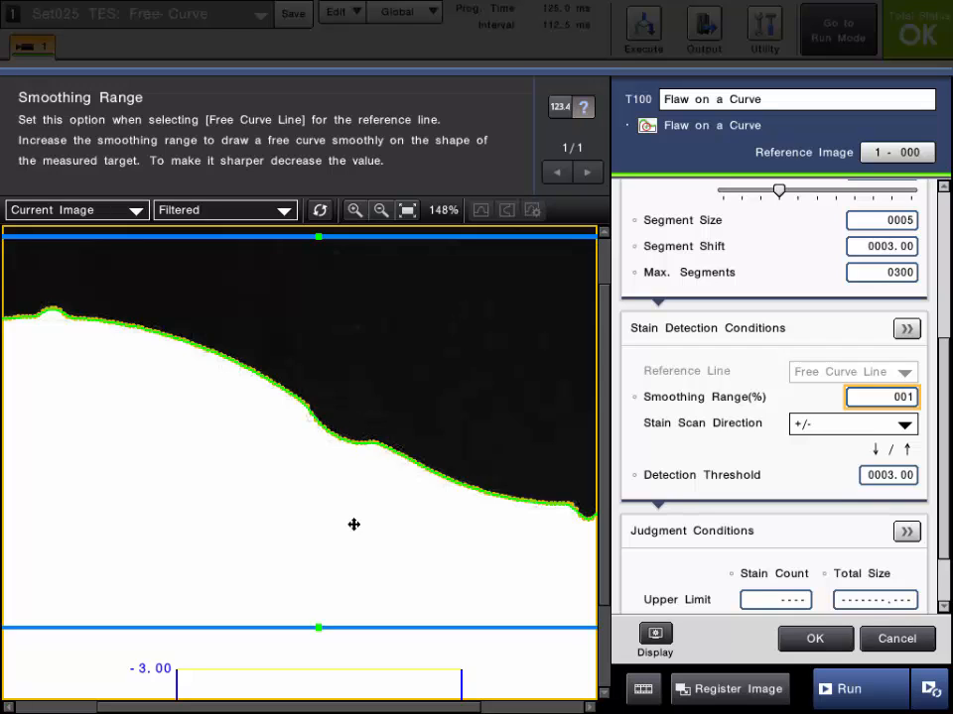
Raise the Smoothing Range to 41% and fit the whole image in the view
{"action": "left_click", "coordinate": [879, 398]}
{"action": "left_click", "coordinate": [877, 457]}
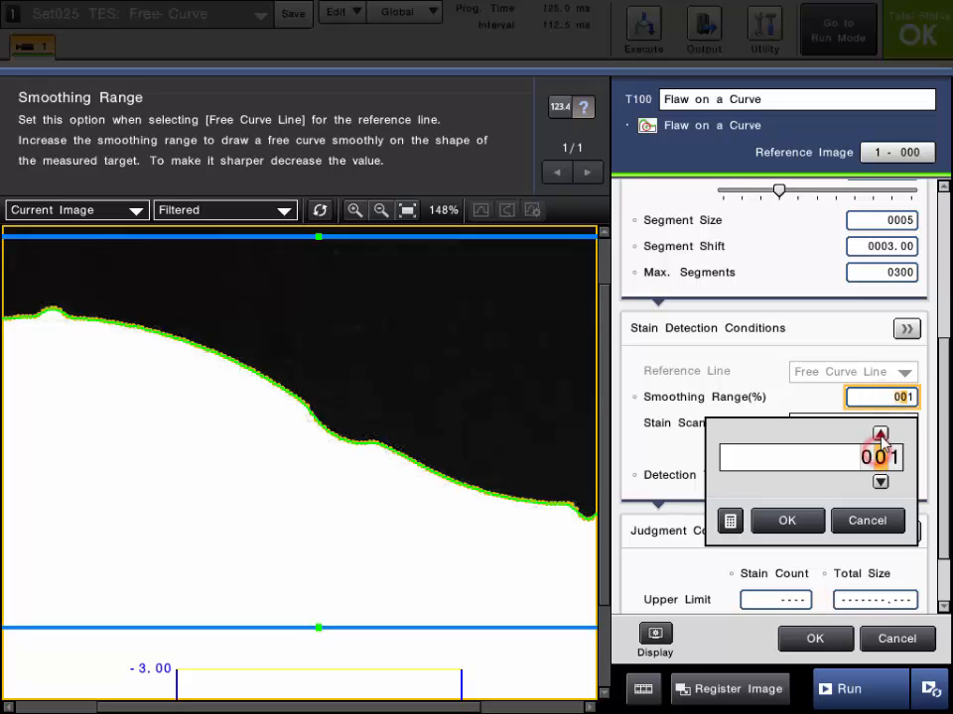
{"action": "left_click", "coordinate": [879, 434]}
{"action": "left_click", "coordinate": [879, 433]}
{"action": "left_click", "coordinate": [880, 433]}
{"action": "left_click", "coordinate": [879, 434]}
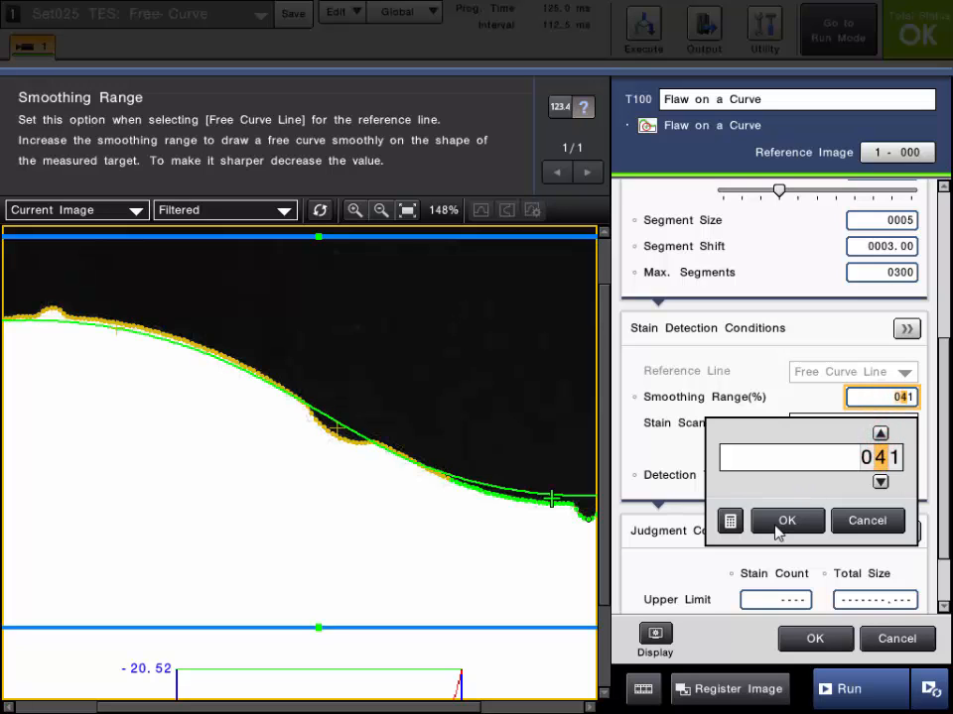
{"action": "left_click", "coordinate": [782, 523]}
{"action": "left_click", "coordinate": [407, 212]}
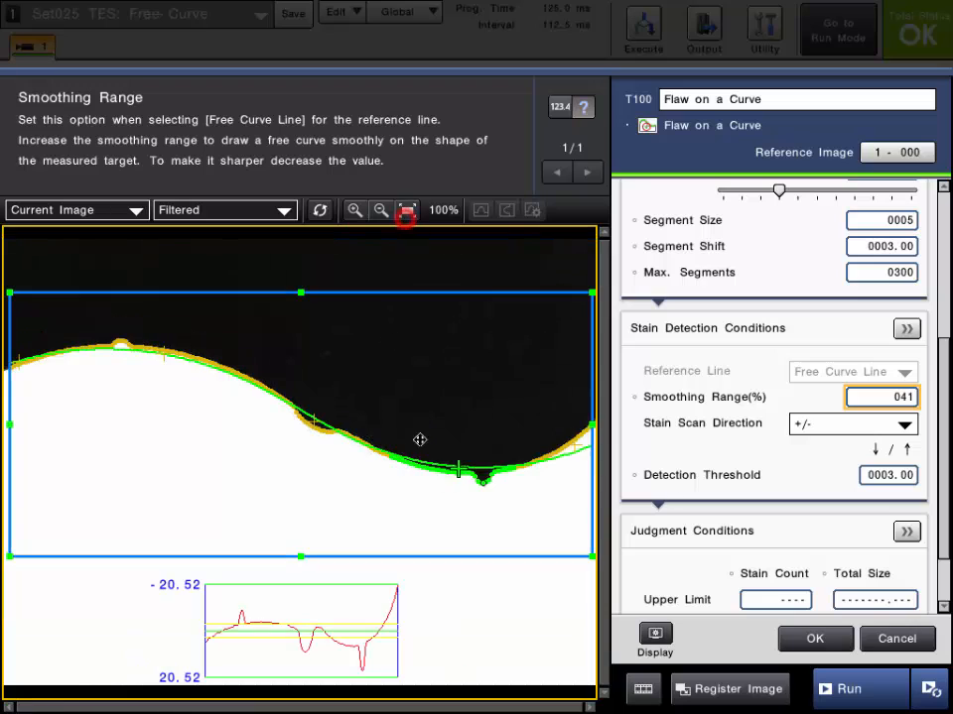
Set the Smoothing Range to 15%
{"action": "left_click", "coordinate": [905, 397]}
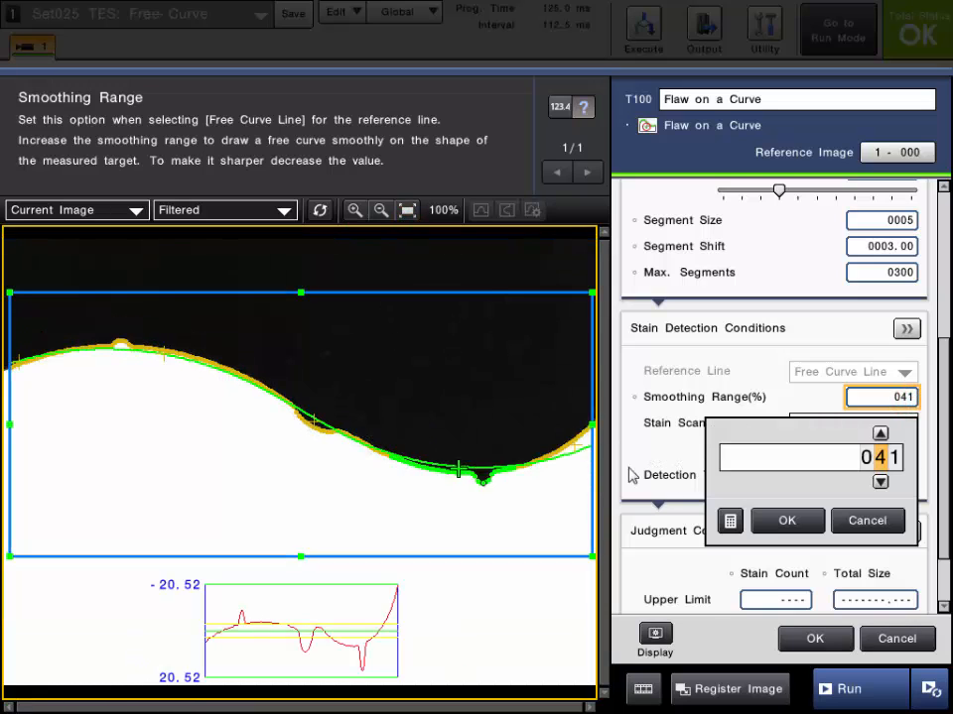
{"action": "left_click", "coordinate": [880, 433]}
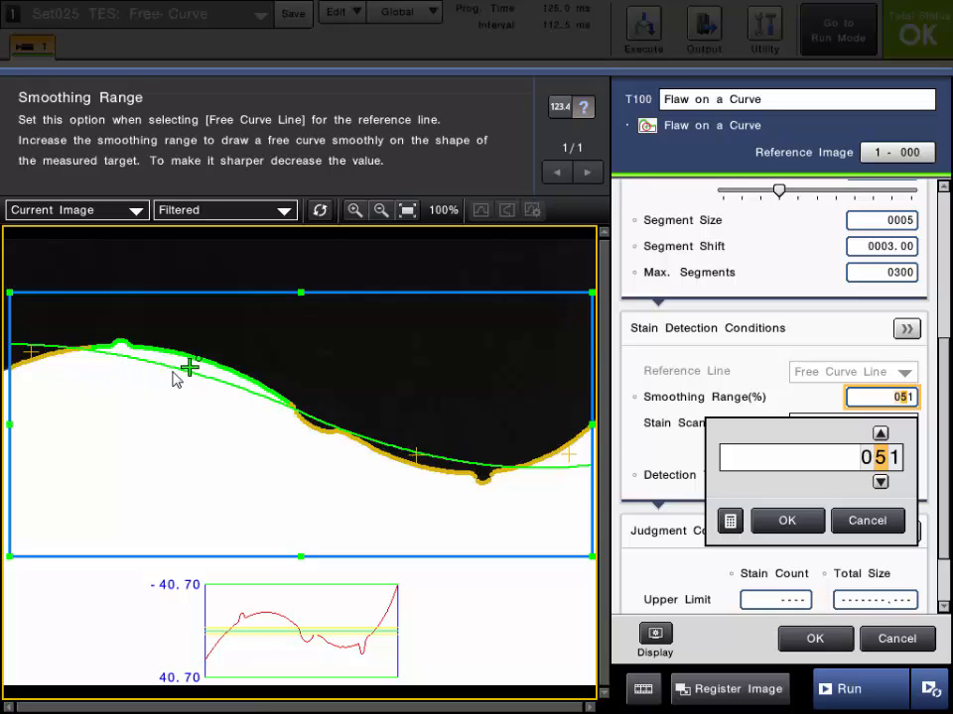
{"action": "left_click", "coordinate": [880, 482]}
{"action": "left_click", "coordinate": [880, 482]}
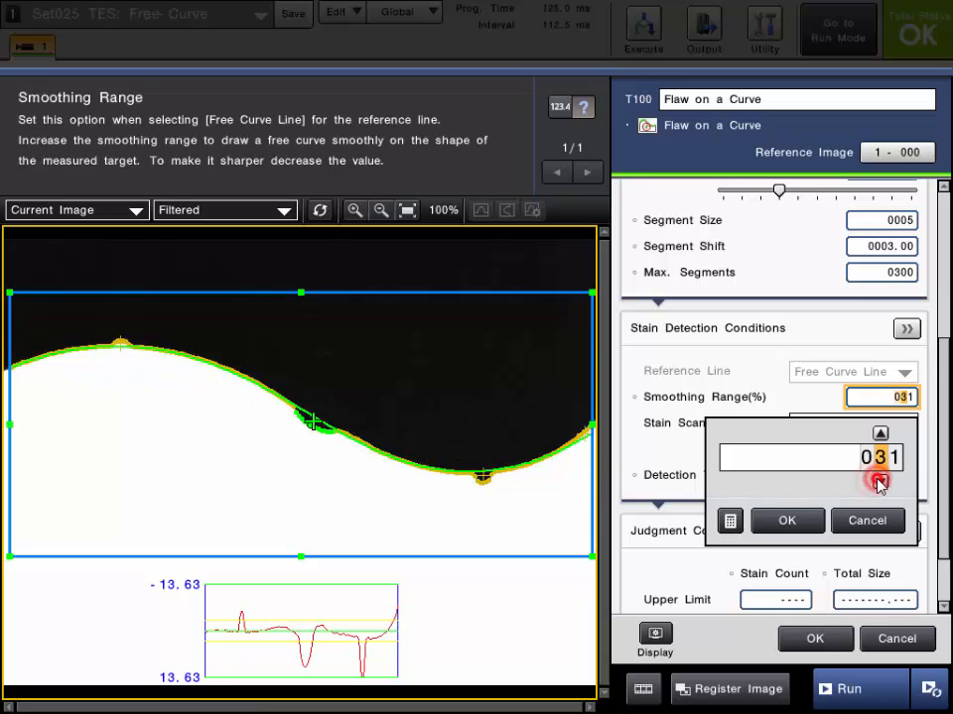
{"action": "left_click", "coordinate": [880, 482]}
{"action": "left_click", "coordinate": [880, 480]}
{"action": "left_click", "coordinate": [892, 457]}
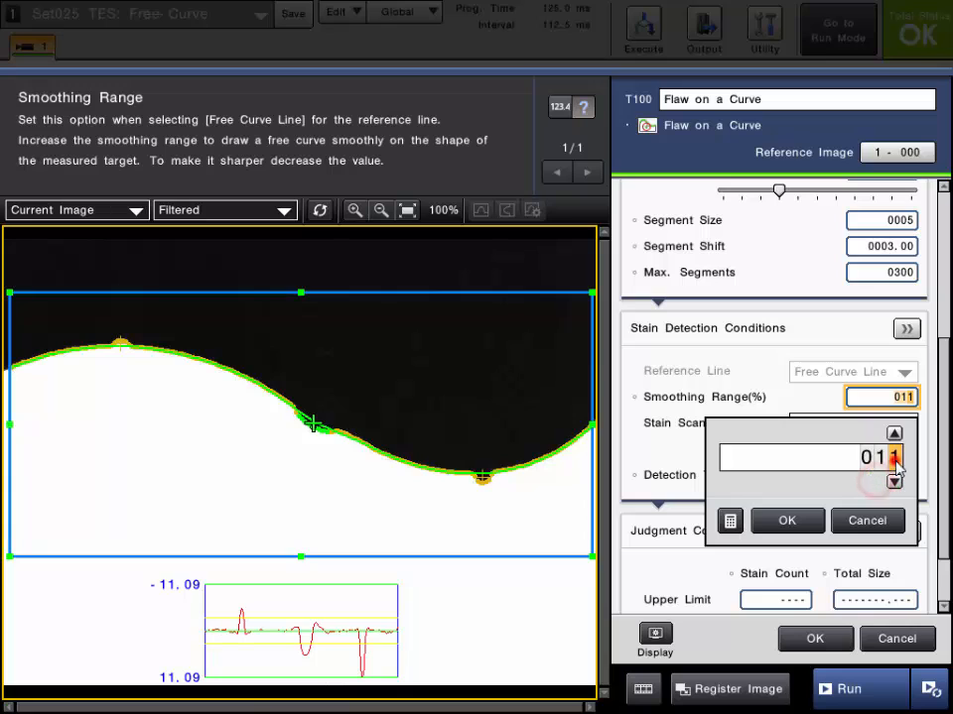
{"action": "left_click", "coordinate": [893, 435]}
{"action": "left_click", "coordinate": [893, 435]}
{"action": "left_click", "coordinate": [893, 434]}
{"action": "left_click", "coordinate": [893, 435]}
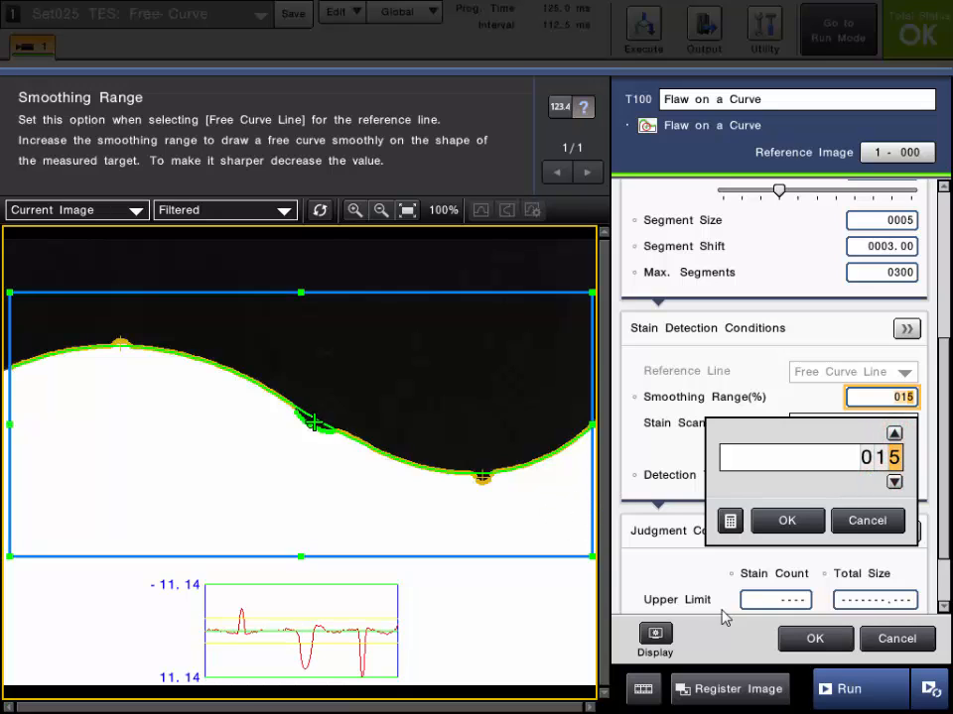
{"action": "left_click", "coordinate": [790, 521]}
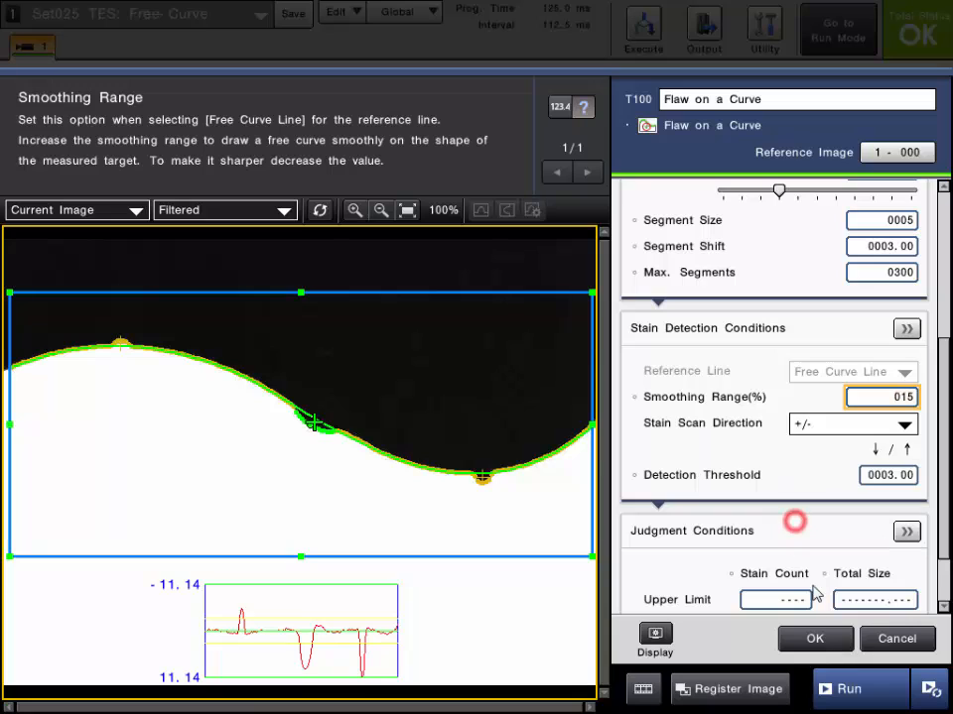
Run the inspection twice to test the smoothed reference curve on the current images
{"action": "left_click", "coordinate": [859, 685]}
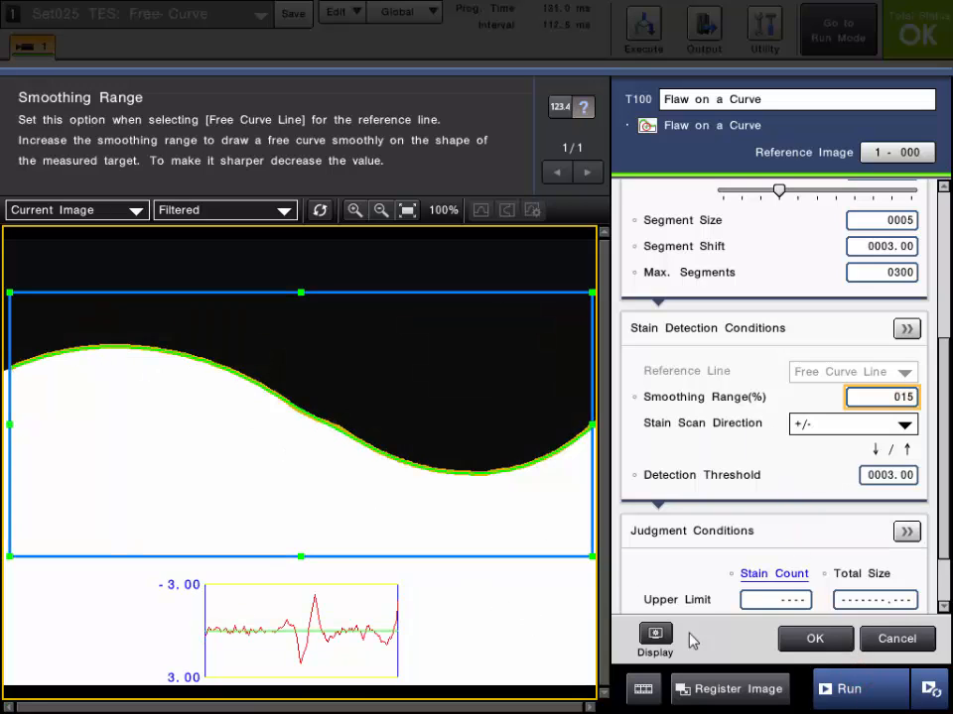
{"action": "left_click", "coordinate": [841, 687]}
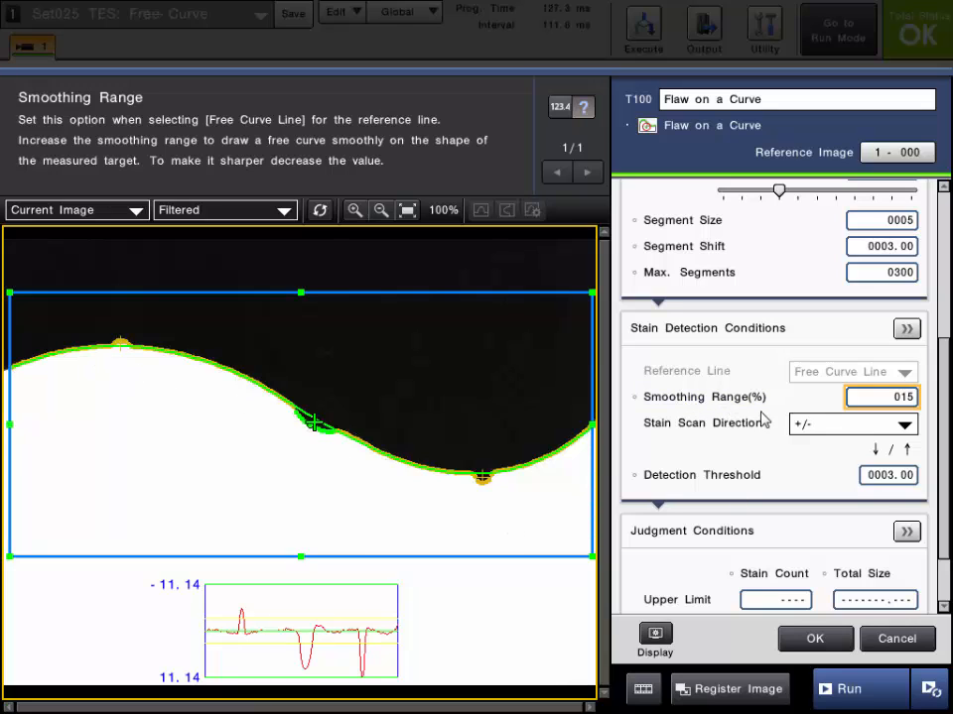
Set the Stain Count upper limit in the Judgment Conditions to 0
{"action": "left_click", "coordinate": [945, 363]}
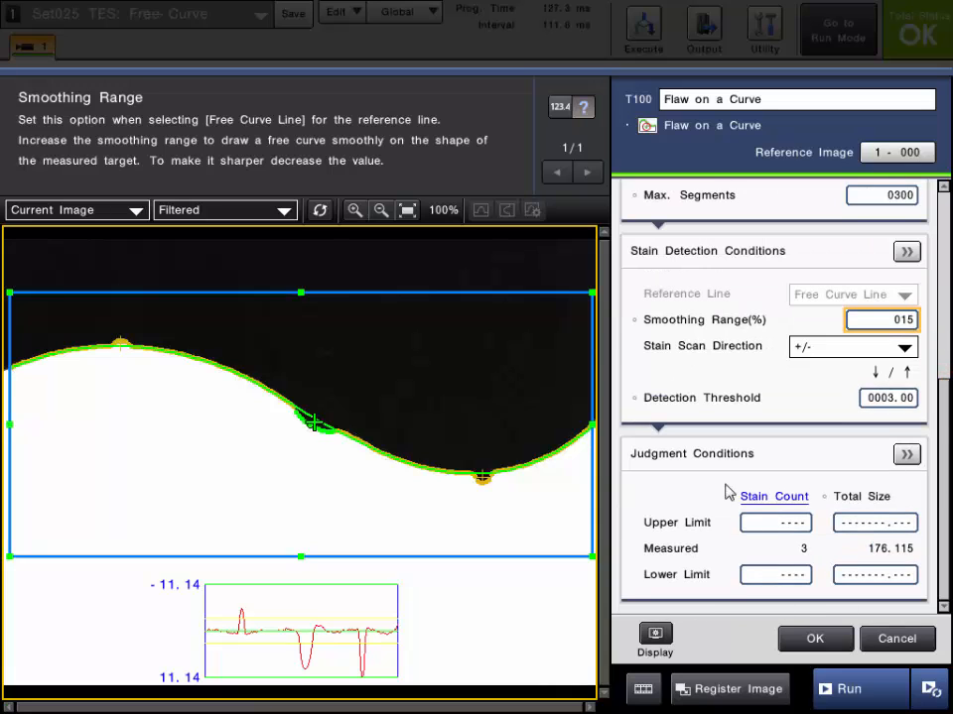
{"action": "left_click", "coordinate": [760, 523]}
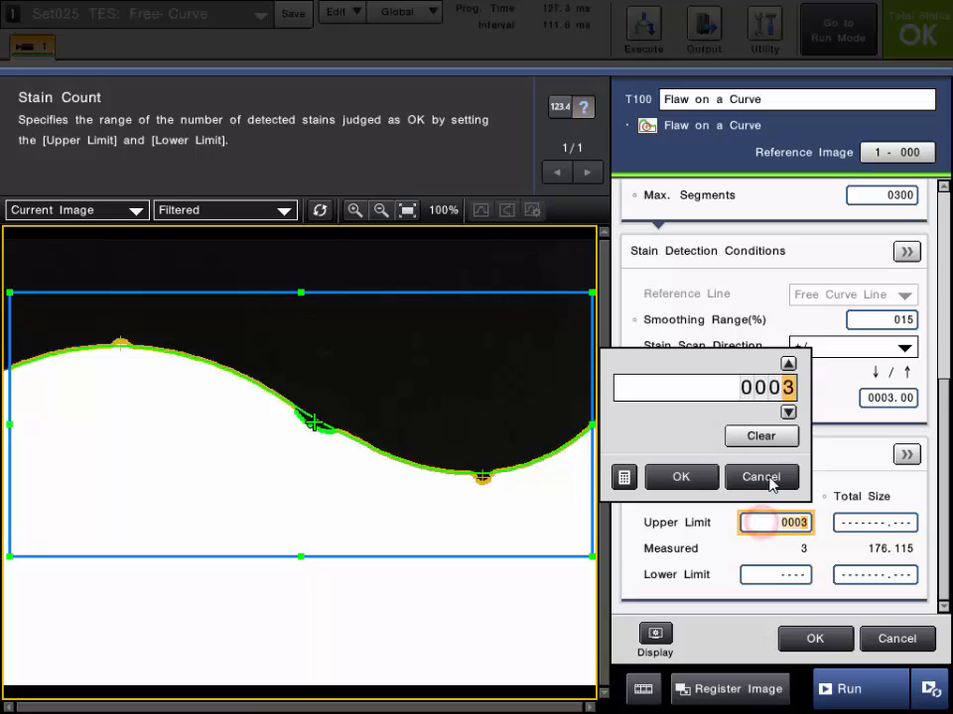
{"action": "left_click", "coordinate": [789, 412]}
{"action": "left_click", "coordinate": [789, 411]}
{"action": "left_click", "coordinate": [788, 412]}
{"action": "left_click", "coordinate": [683, 477]}
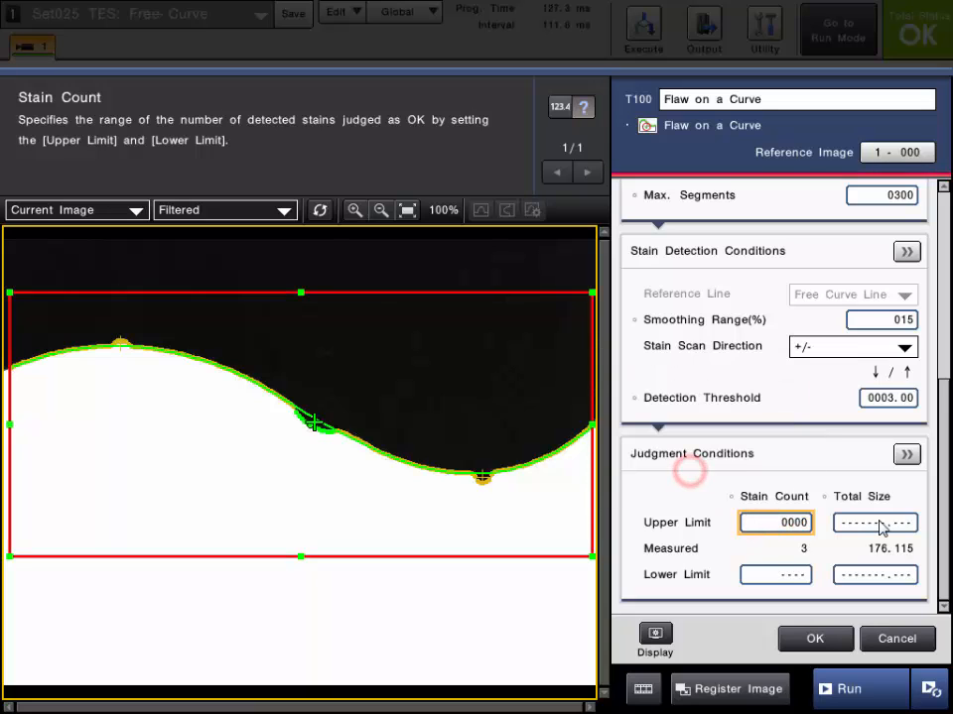
Test-run the inspection on several images and confirm the Flaw on a Curve tool settings
{"action": "left_click", "coordinate": [850, 692]}
{"action": "left_click", "coordinate": [877, 703]}
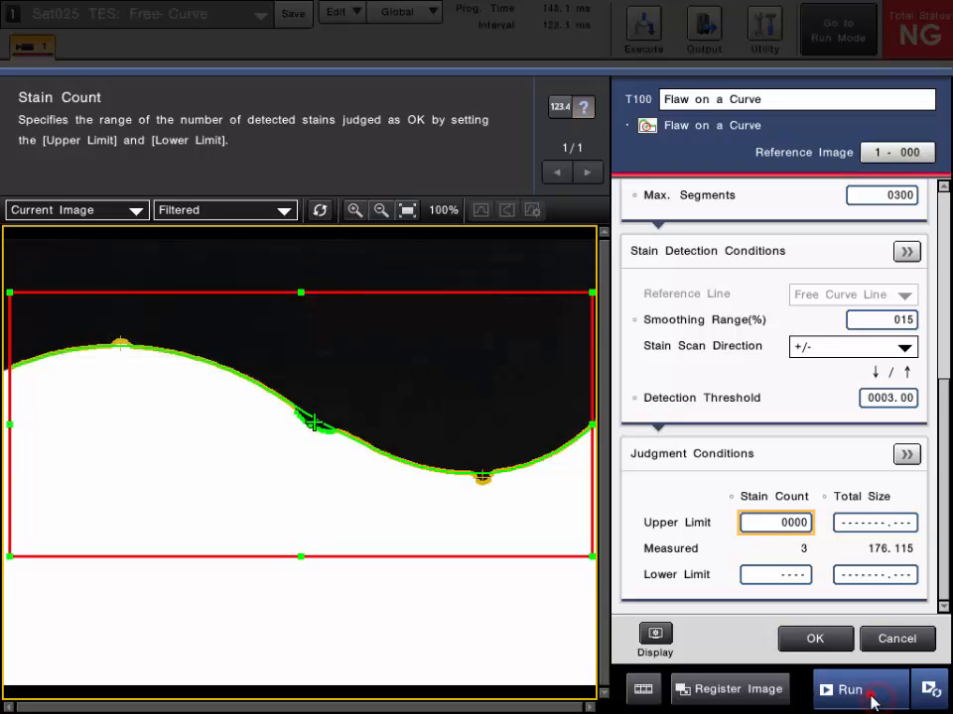
{"action": "left_click", "coordinate": [873, 701]}
{"action": "left_click", "coordinate": [872, 701]}
{"action": "left_click", "coordinate": [873, 700]}
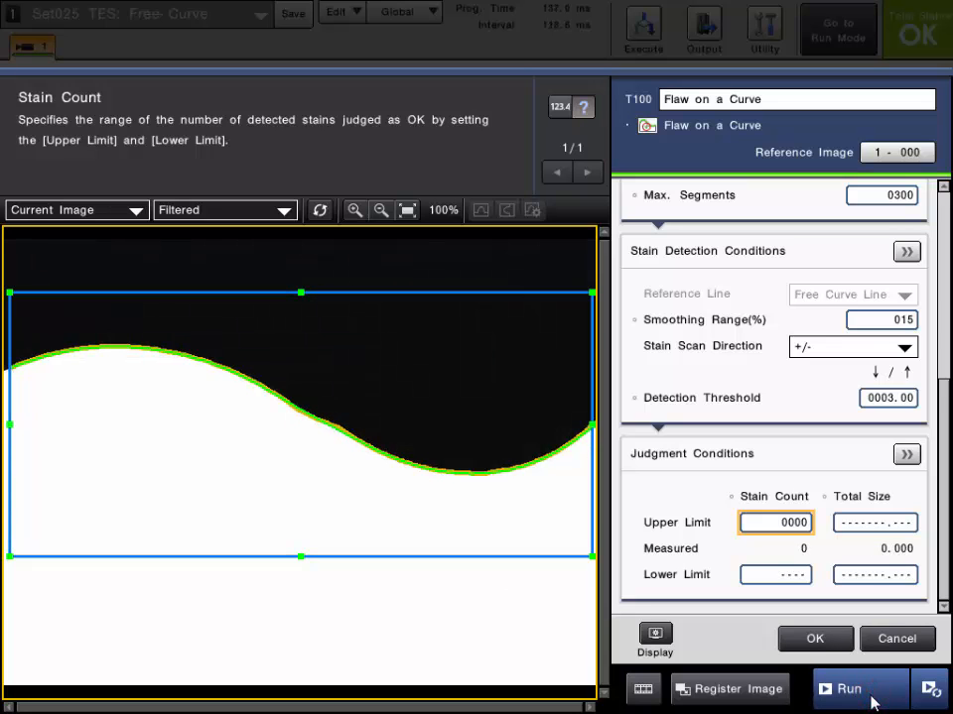
{"action": "left_click", "coordinate": [812, 643]}
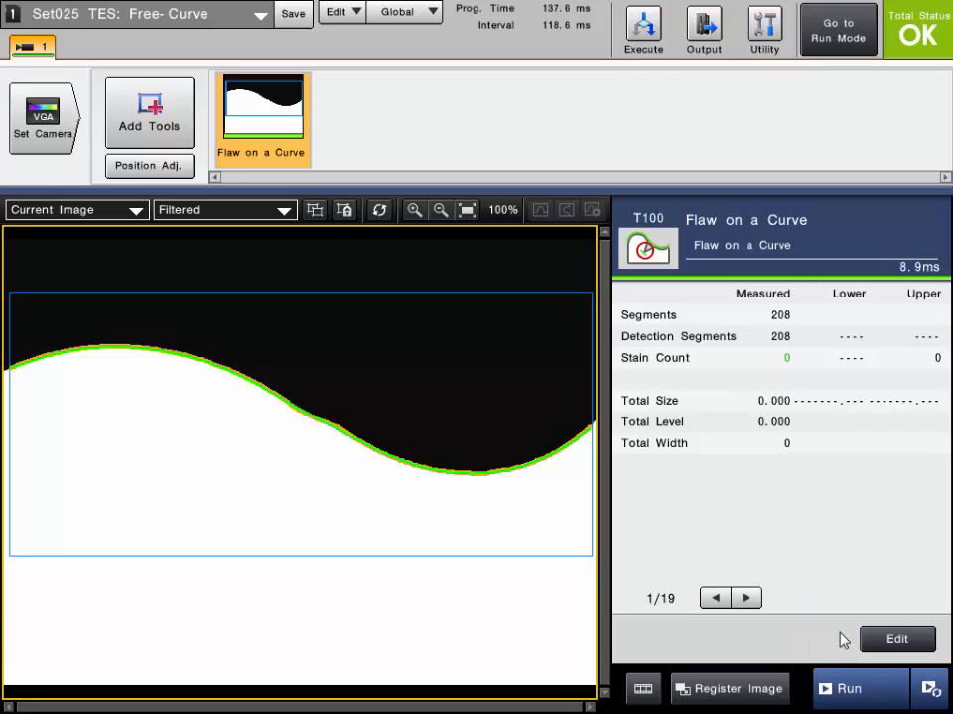
Run the inspection again and switch the displayed image between Raw 2 and Filtered
{"action": "left_click", "coordinate": [845, 690]}
{"action": "left_click", "coordinate": [849, 690]}
{"action": "left_click", "coordinate": [240, 214]}
{"action": "left_click", "coordinate": [197, 248]}
{"action": "left_click", "coordinate": [263, 214]}
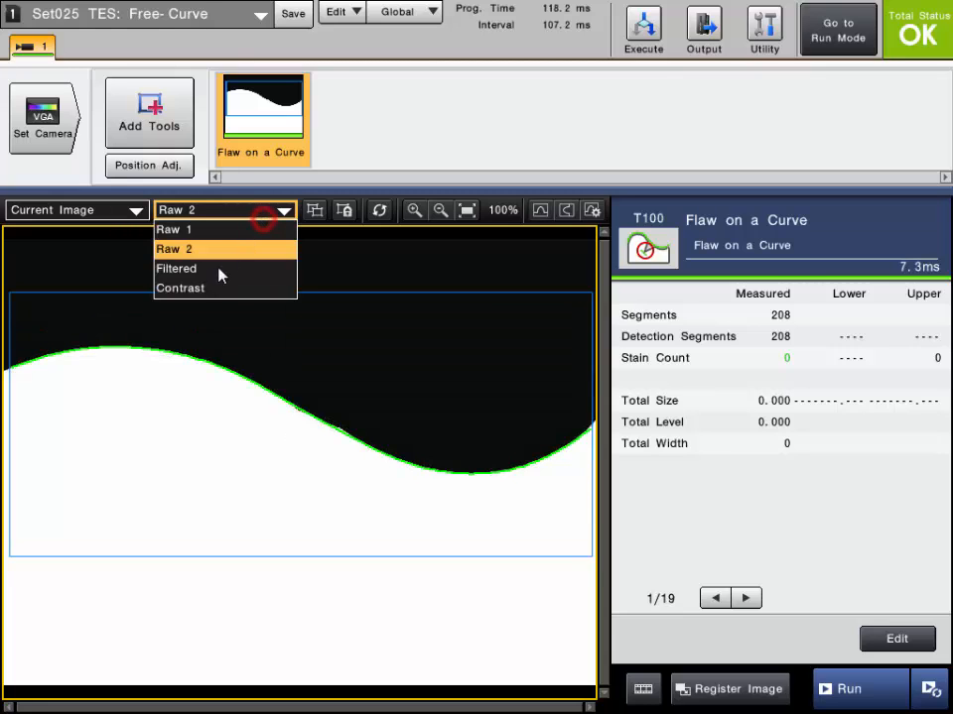
{"action": "left_click", "coordinate": [220, 275]}
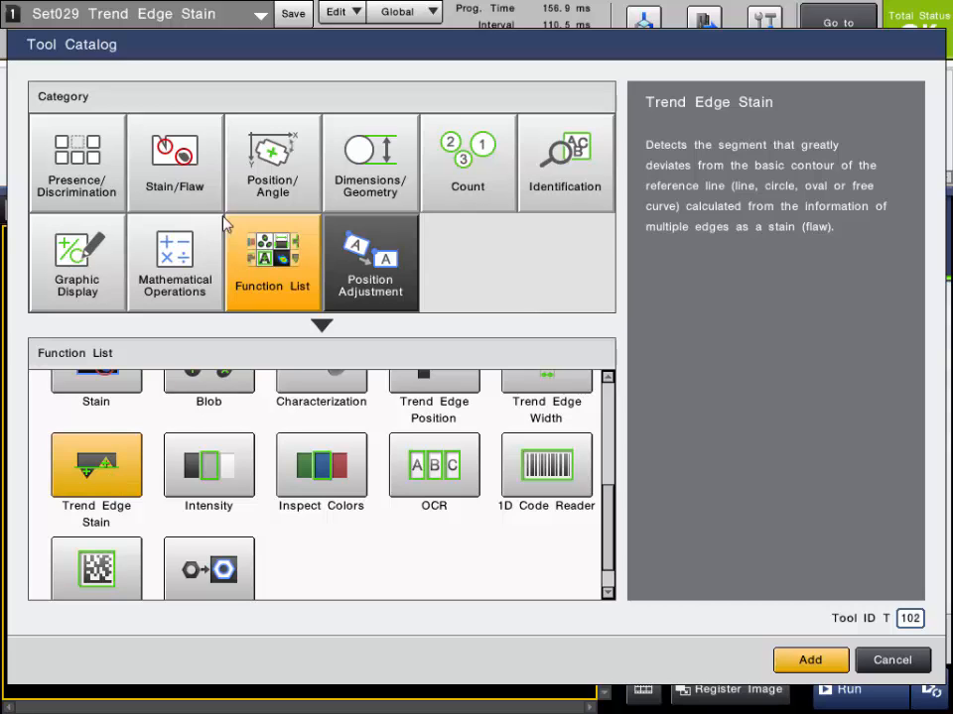
Browse the Stain/Flaw category's Flaw on a Line, Flaw on a Ring and Flaw on a Curve tool descriptions
{"action": "left_click", "coordinate": [183, 181]}
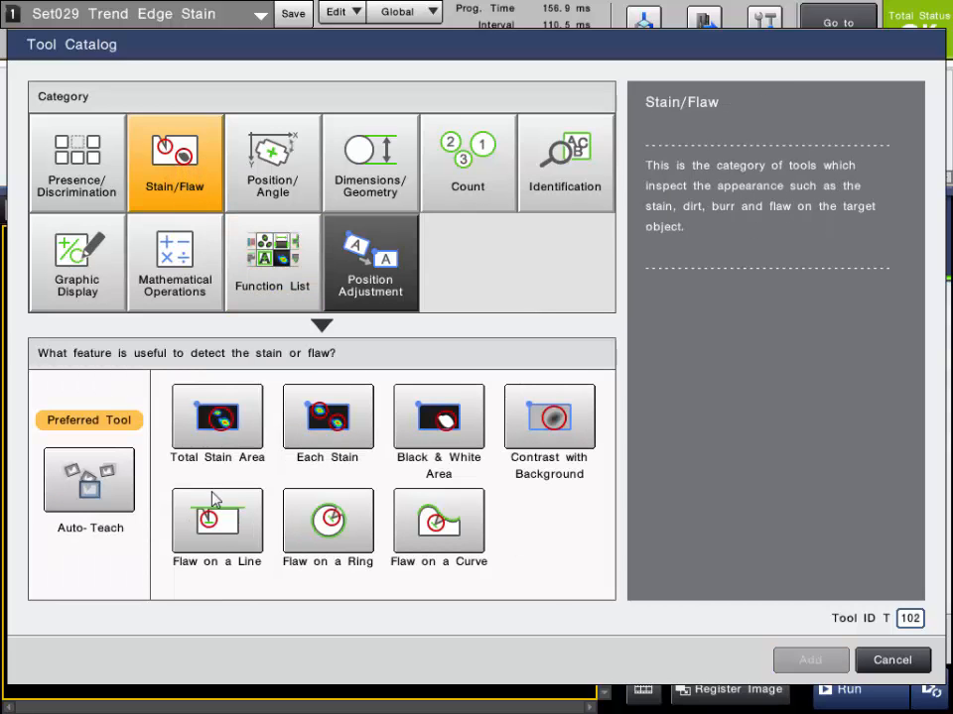
{"action": "left_click", "coordinate": [221, 528]}
{"action": "left_click", "coordinate": [315, 528]}
{"action": "left_click", "coordinate": [423, 526]}
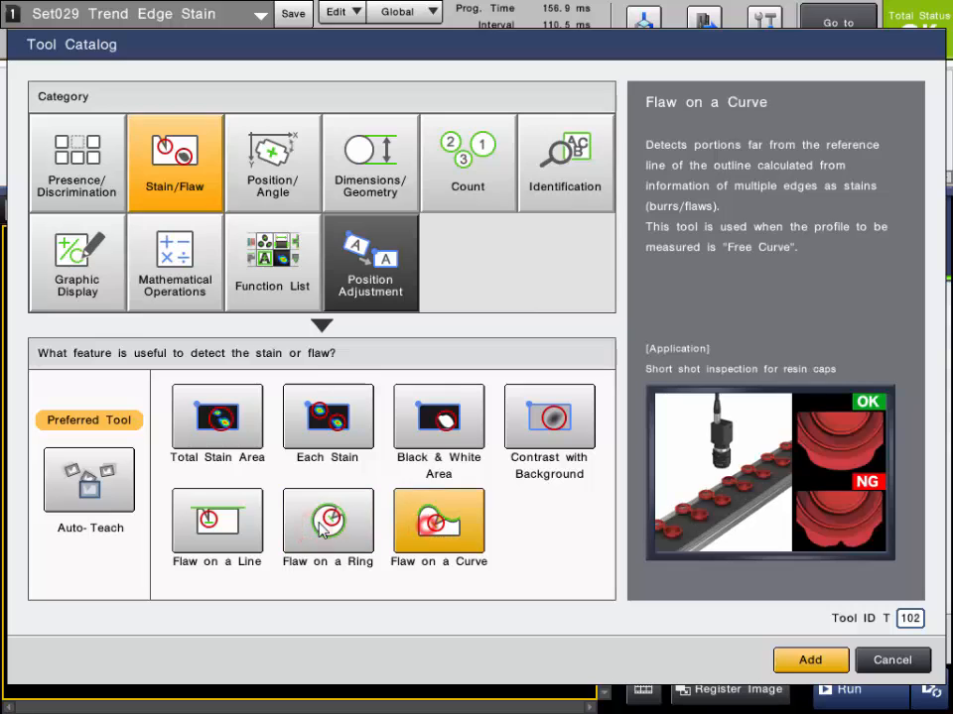
{"action": "left_click", "coordinate": [320, 526]}
{"action": "left_click", "coordinate": [216, 525]}
{"action": "left_click", "coordinate": [353, 526]}
{"action": "left_click", "coordinate": [438, 527]}
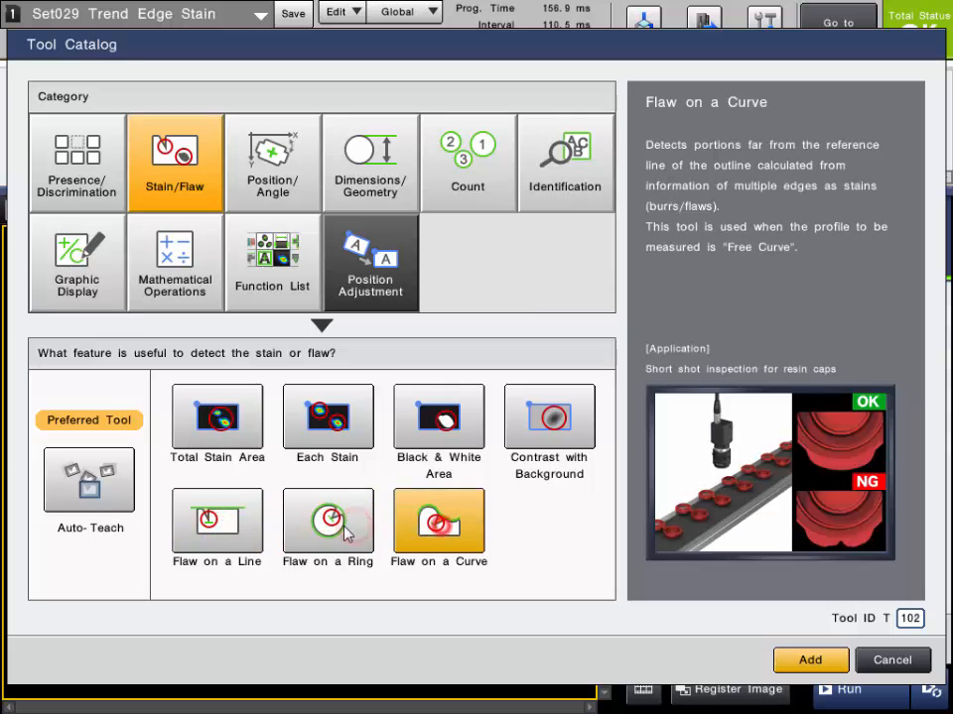
{"action": "left_click", "coordinate": [342, 531]}
{"action": "left_click", "coordinate": [211, 524]}
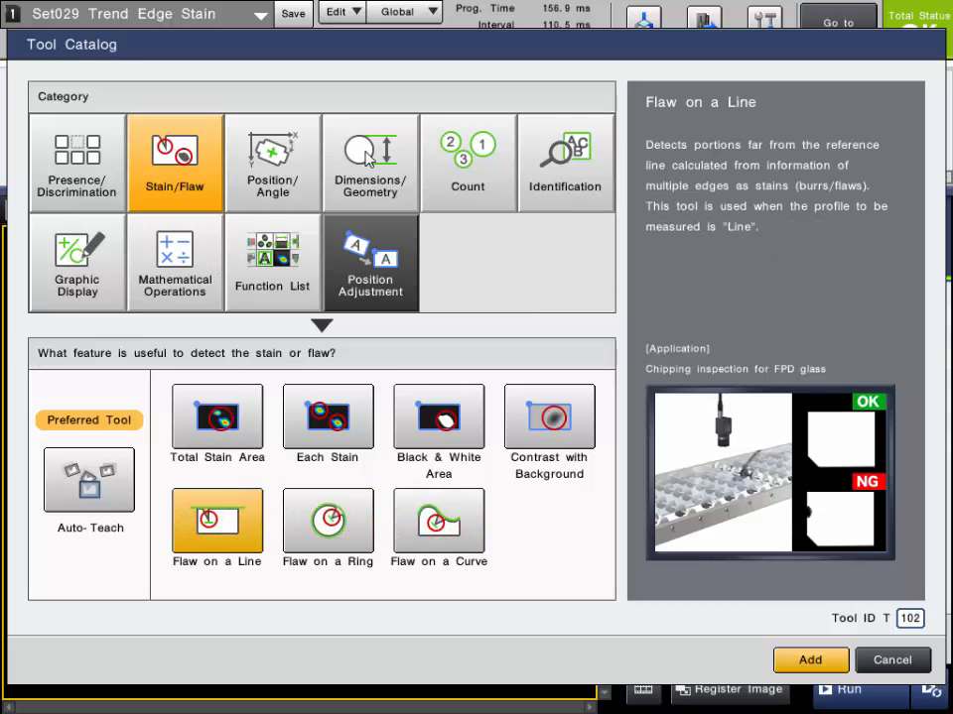
Add a Trend Edge Stain tool from the Function List
{"action": "left_click", "coordinate": [288, 270]}
{"action": "left_click_drag", "start_coordinate": [609, 453], "coordinate": [612, 585]}
{"action": "left_click", "coordinate": [100, 462]}
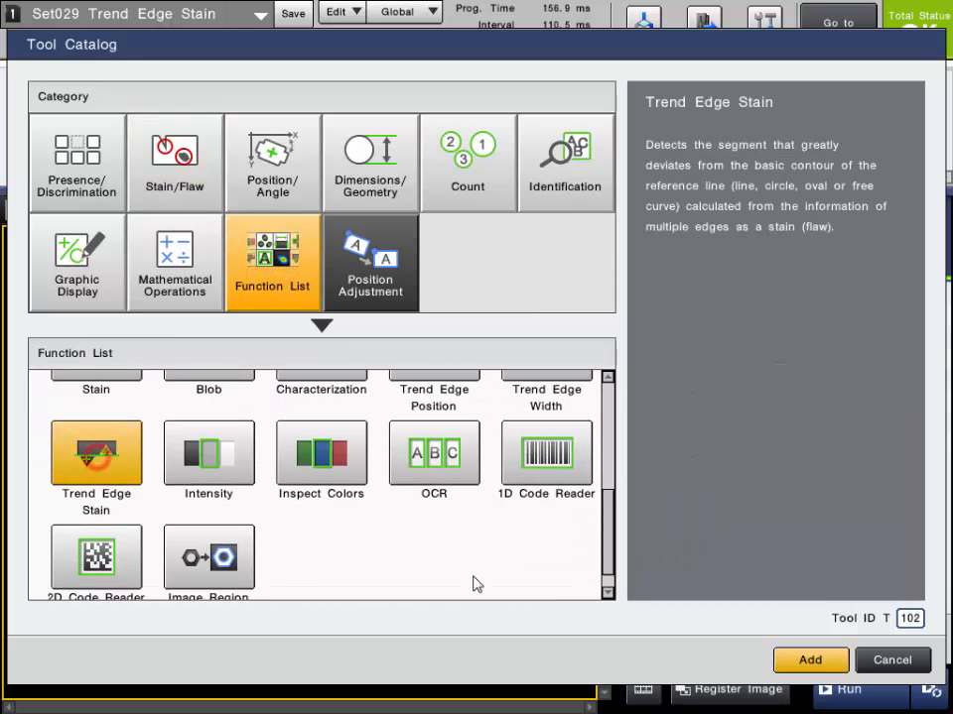
{"action": "left_click", "coordinate": [809, 659]}
Keep a rectangular inspection region for the Trend Edge Stain tool
{"action": "left_click", "coordinate": [812, 531]}
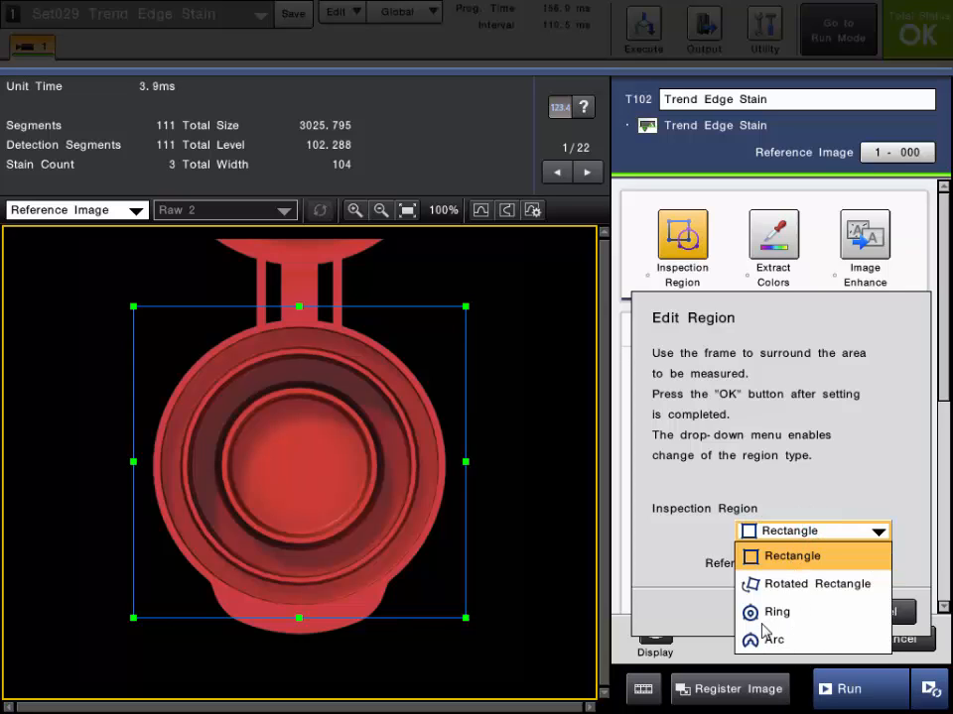
{"action": "left_click", "coordinate": [782, 556]}
{"action": "left_click", "coordinate": [790, 613]}
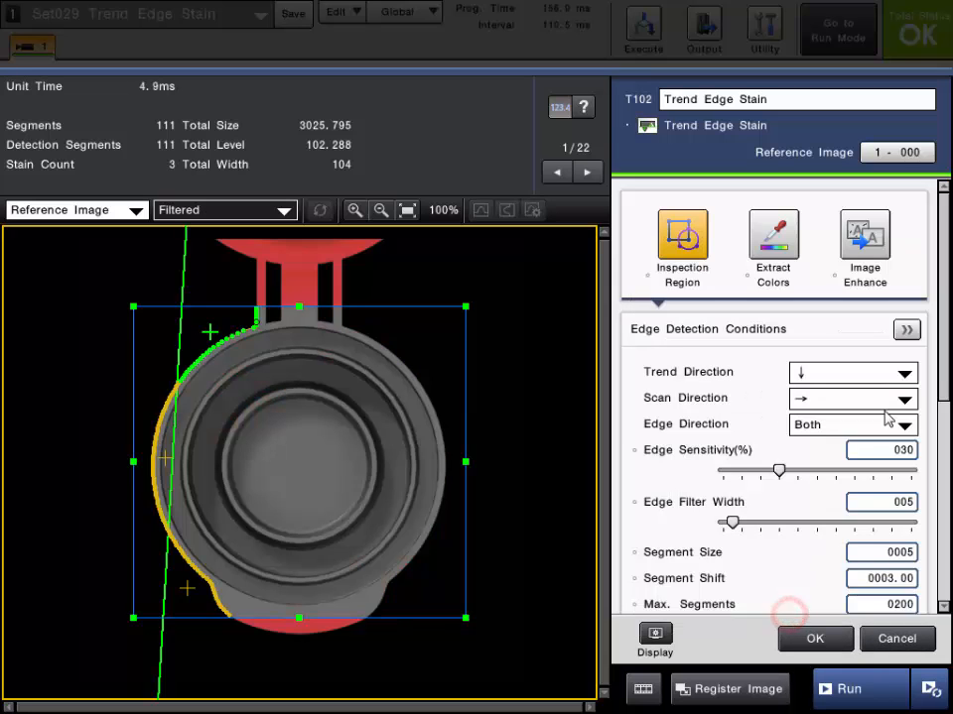
Keep Line as the Reference Line, confirm the Trend Edge Stain settings and run the inspection
{"action": "left_click_drag", "start_coordinate": [943, 359], "coordinate": [943, 513]}
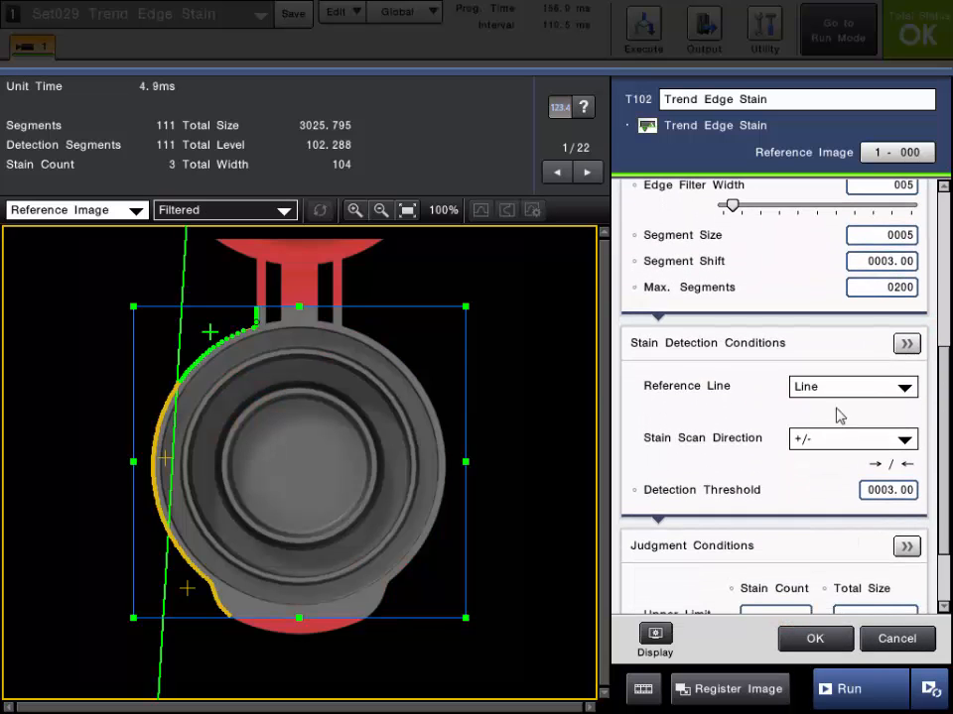
{"action": "left_click", "coordinate": [839, 388]}
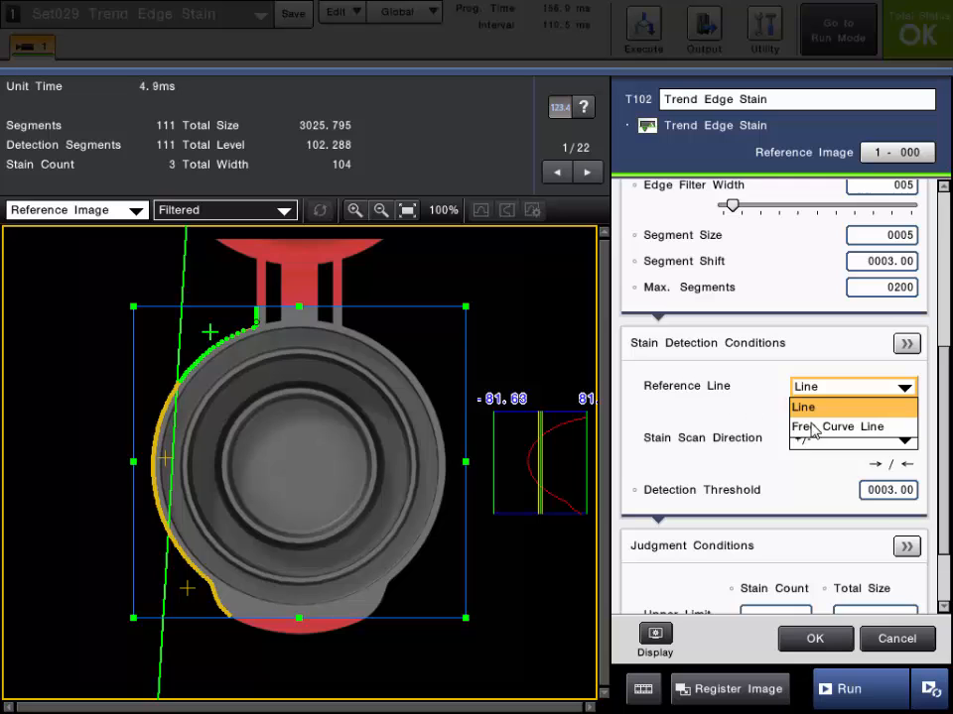
{"action": "left_click", "coordinate": [857, 408]}
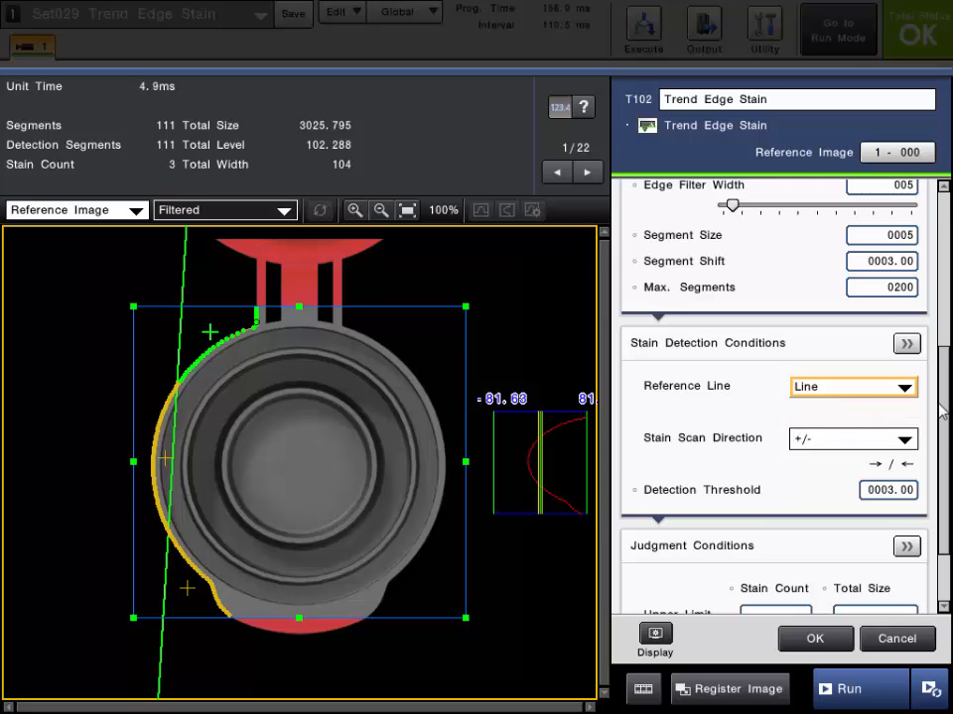
{"action": "left_click_drag", "start_coordinate": [946, 397], "coordinate": [929, 456]}
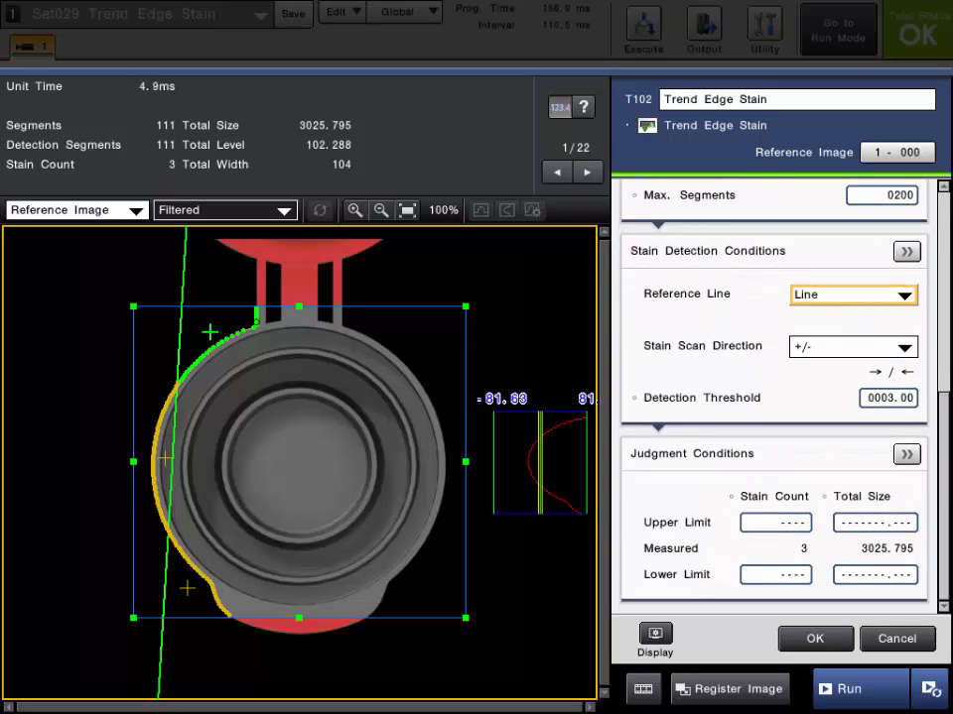
{"action": "left_click", "coordinate": [806, 635]}
{"action": "left_click", "coordinate": [839, 688]}
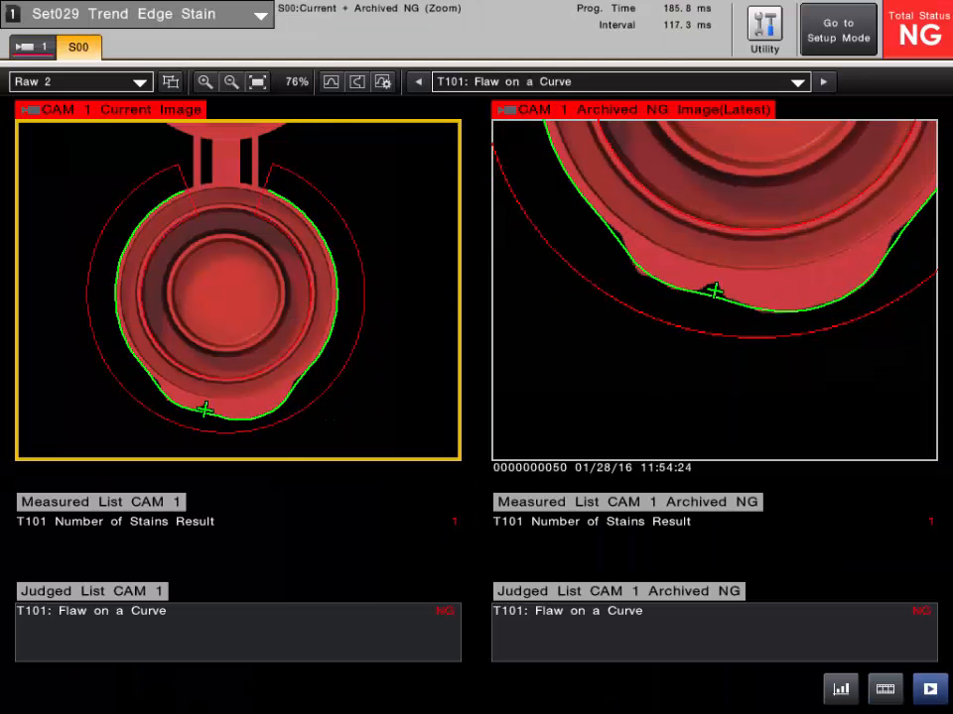